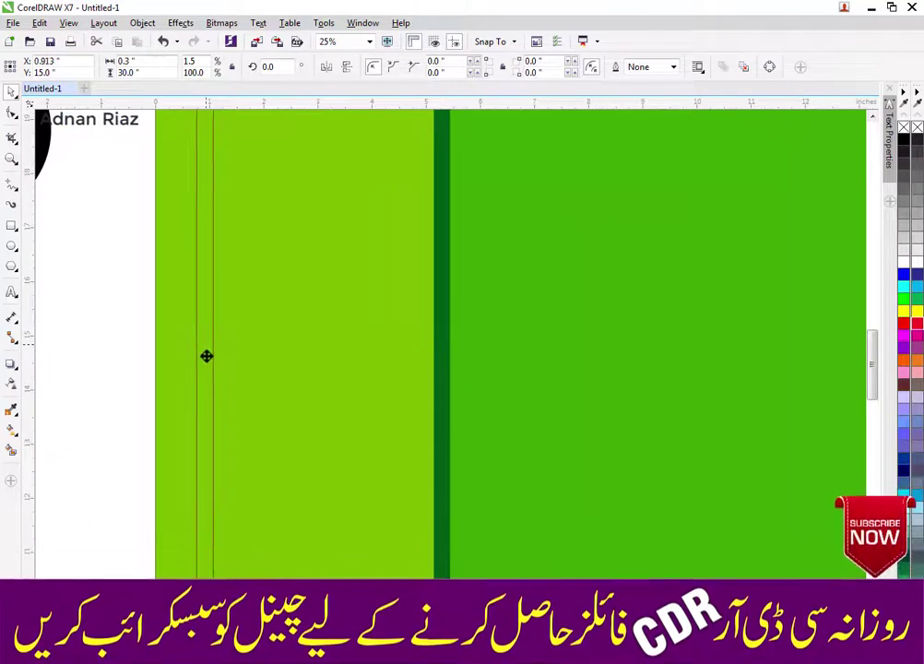
- Place a copy of the dark green vertical strip near the page's left edge, at about X 0.91 inches
right_click(203, 349)
scroll(231, 335, down, 2)
click(185, 359)
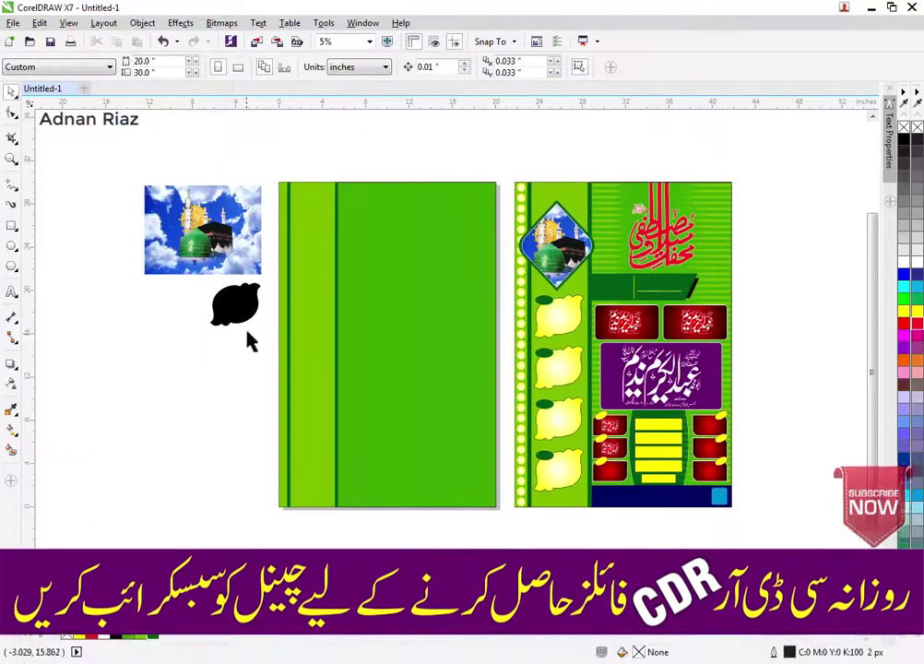
- Draw a circle about 0.47 inches wide and move it to the top of the narrow band along the page's left edge
key(z)
drag(269, 165, 318, 221)
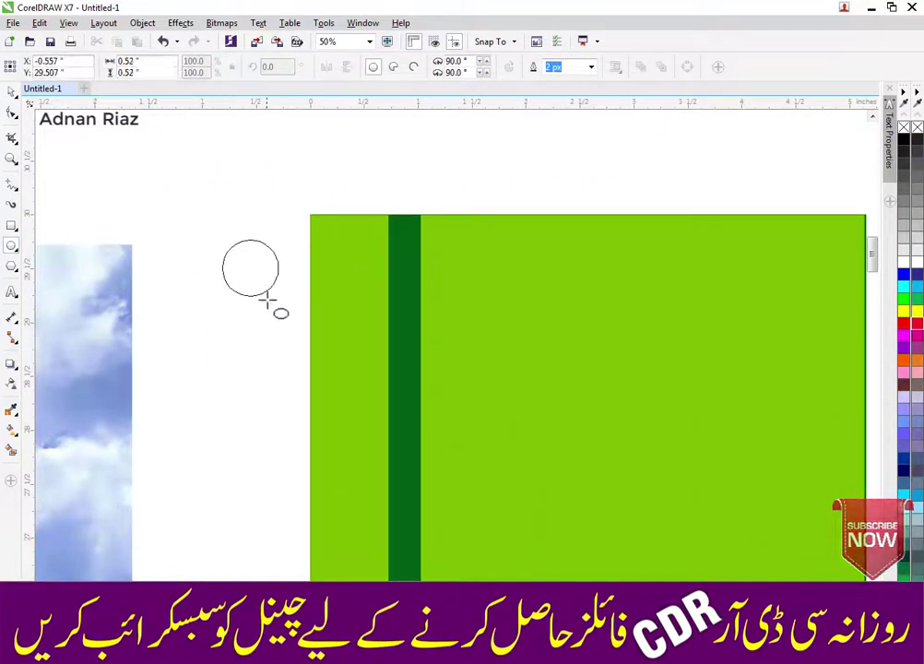
click(11, 91)
drag(255, 267, 255, 267)
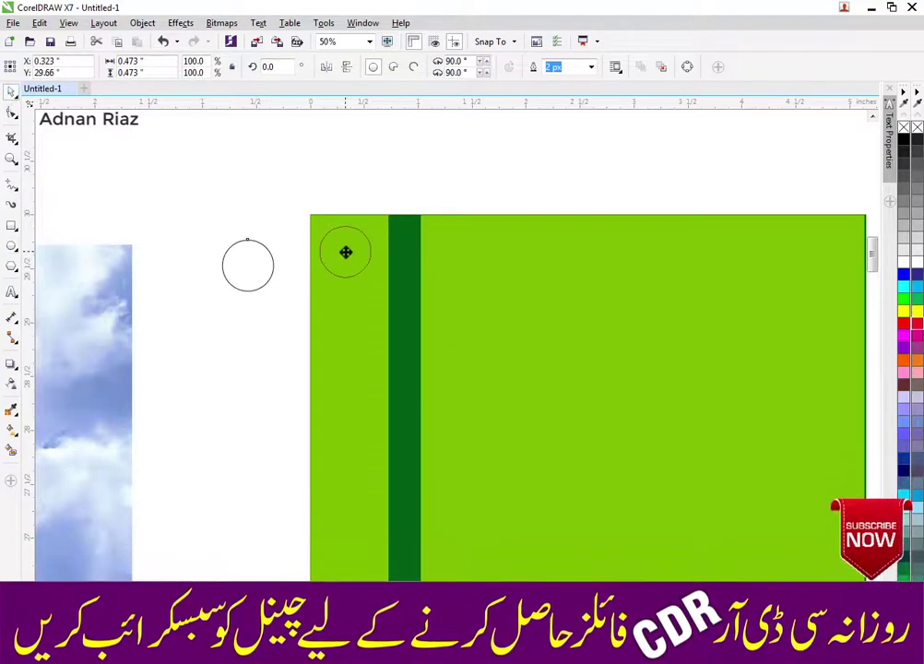
drag(346, 252, 346, 252)
scroll(252, 236, down, 2)
drag(252, 237, 273, 225)
scroll(288, 233, up, 3)
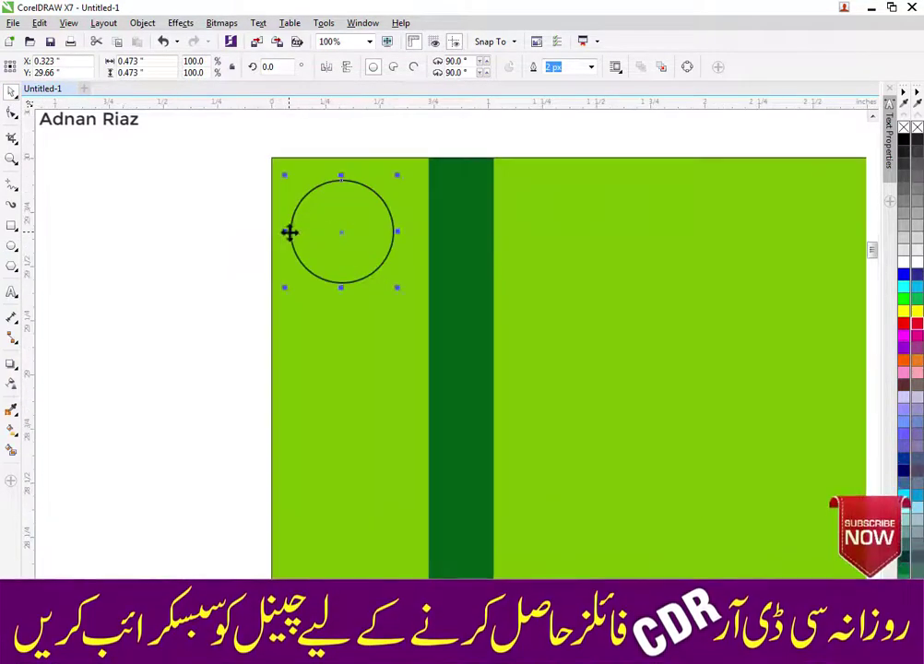
- Fill the circle with a radial gradient from a white centre to yellow, without an outline, and adjust its position in the band
key(g)
drag(340, 218, 407, 260)
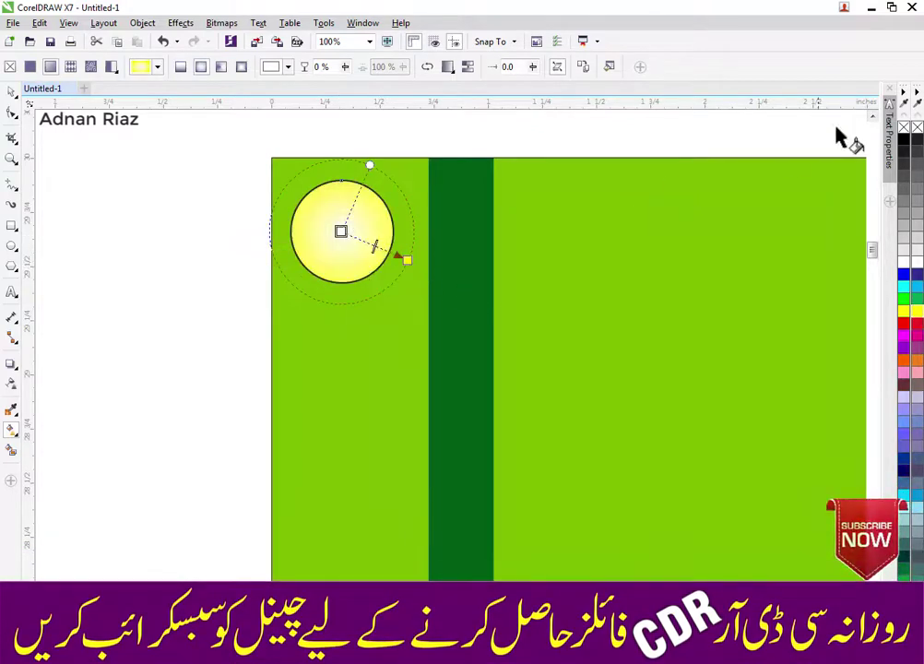
click(11, 92)
drag(349, 238, 365, 216)
click(195, 224)
- Place a copy of the gradient circle directly below the original
scroll(336, 221, up, 1)
scroll(360, 164, down, 1)
scroll(360, 164, down, 1)
drag(360, 164, 359, 246)
right_click(358, 246)
scroll(337, 186, down, 3)
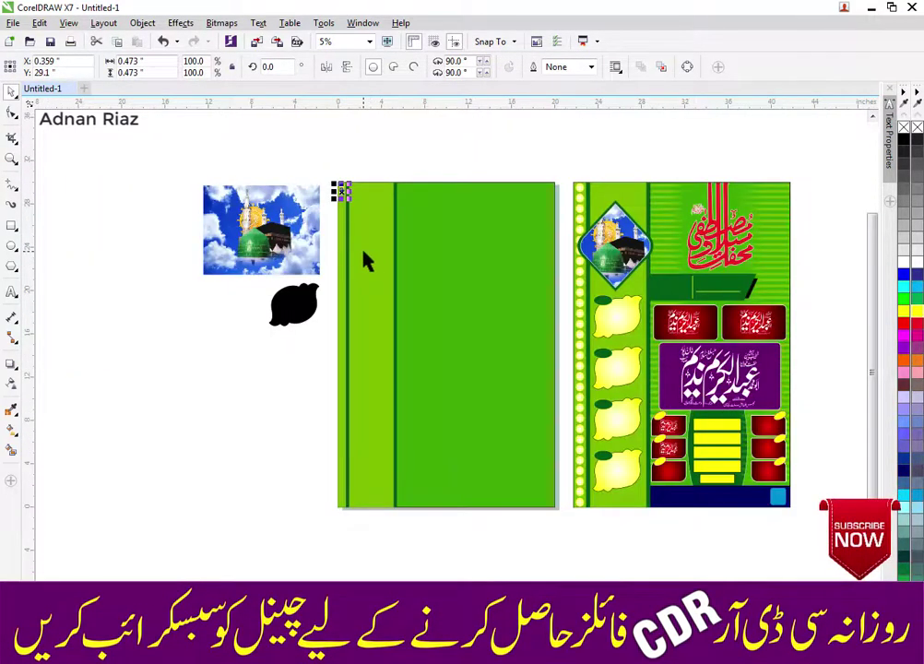
- Repeat the circle duplication down the whole band to the page's bottom edge
key(ctrl+r)
key(ctrl+r)
key(ctrl+r)
key(ctrl+r)
key(ctrl+r)
key(ctrl+r)
key(ctrl+r)
key(ctrl+r)
key(ctrl+r)
key(ctrl+r)
key(ctrl+r)
key(ctrl+r)
key(ctrl+r)
key(ctrl+r)
key(ctrl+r)
key(ctrl+r)
key(ctrl+r)
key(ctrl+r)
key(ctrl+r)
key(ctrl+r)
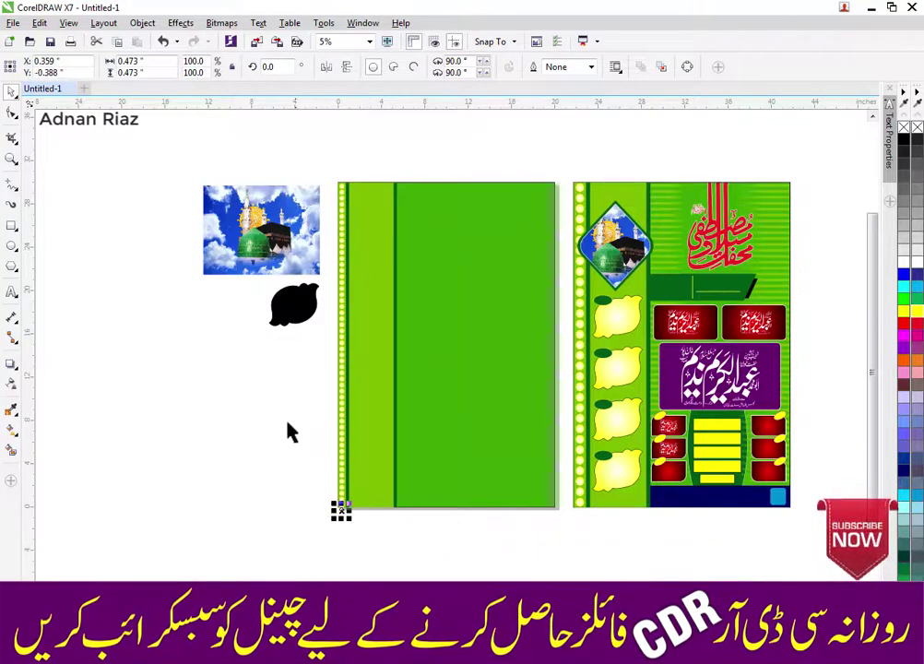
- Group all the circles in the column, leaving the dark green strip out of the group
drag(367, 153, 368, 151)
scroll(351, 166, up, 2)
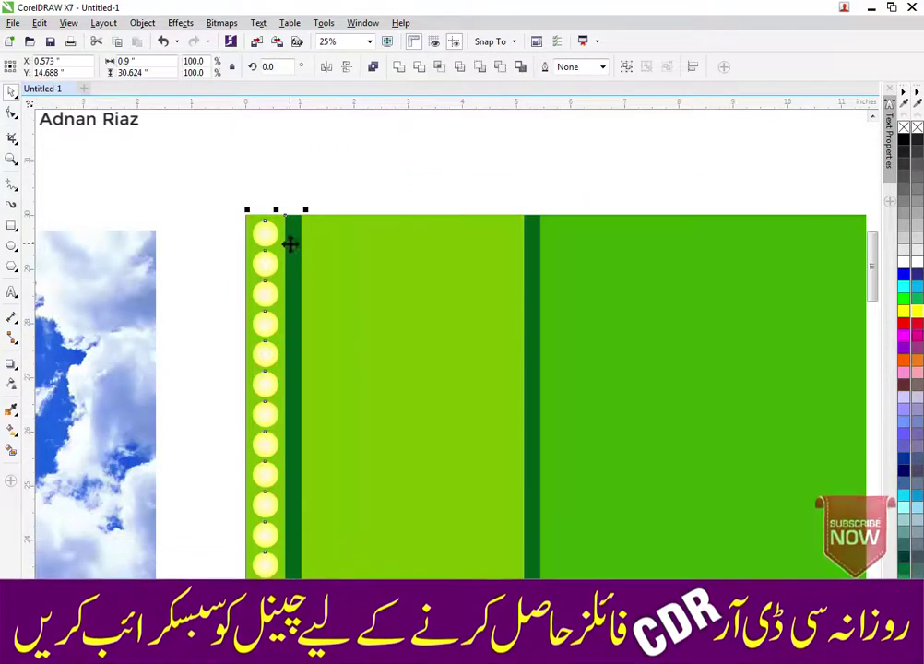
key(ctrl+g)
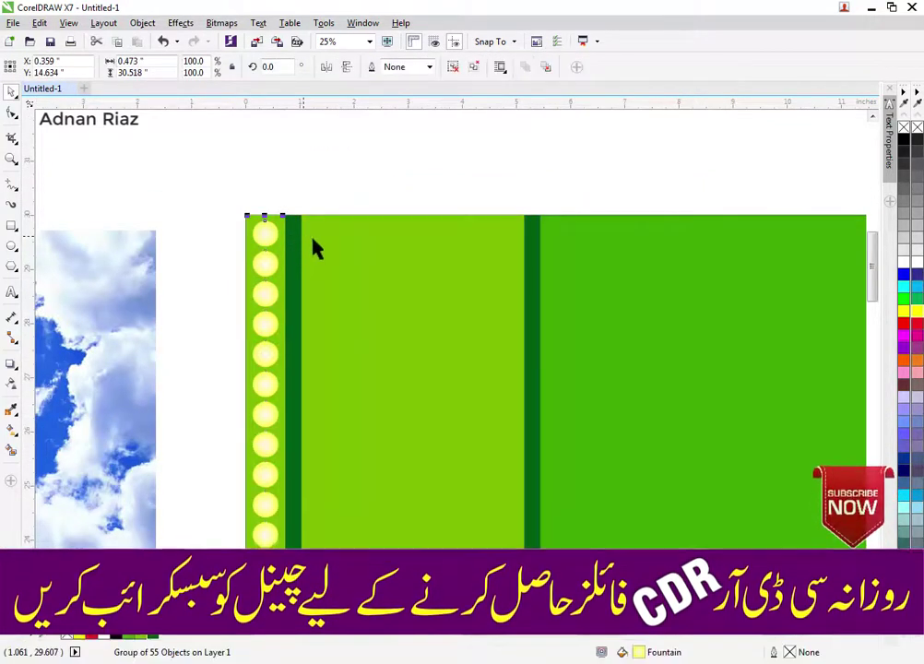
click(312, 236)
click(317, 153)
scroll(292, 162, down, 2)
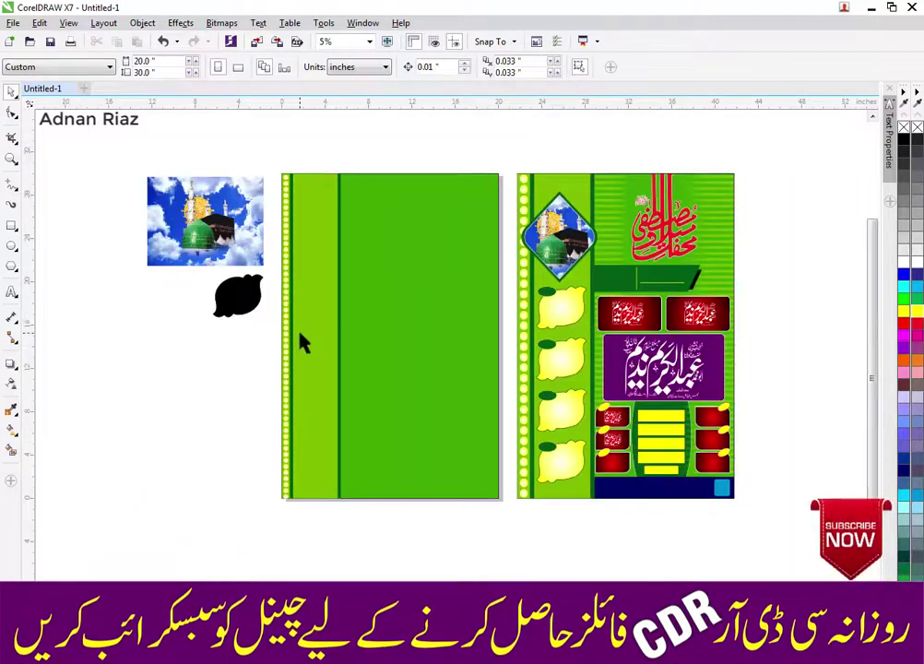
- Widen the light green panel to about 6.12 inches and move the inner dark green strip onto its new right edge
drag(300, 334, 298, 352)
click(11, 227)
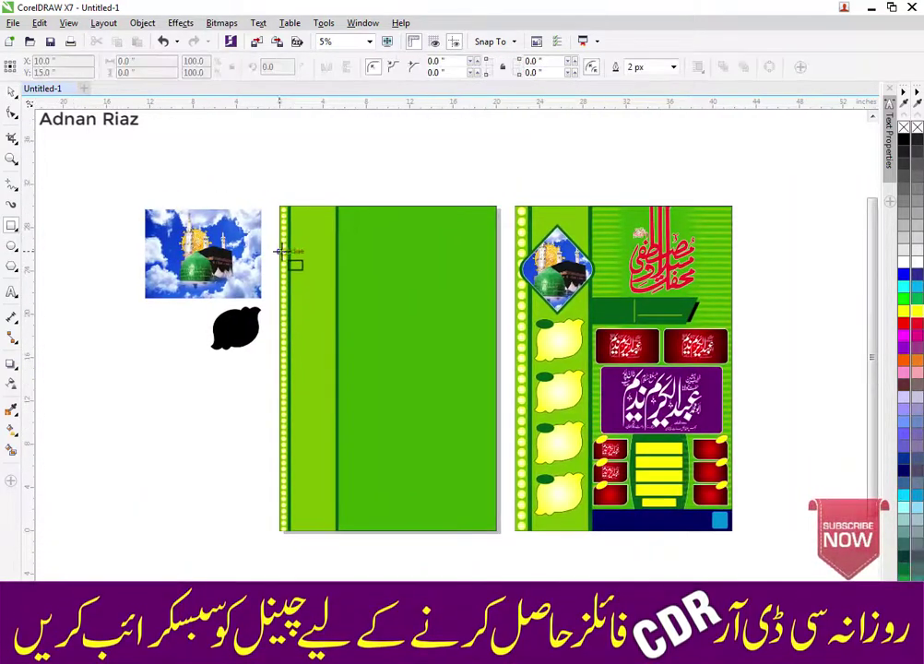
click(337, 212)
click(359, 199)
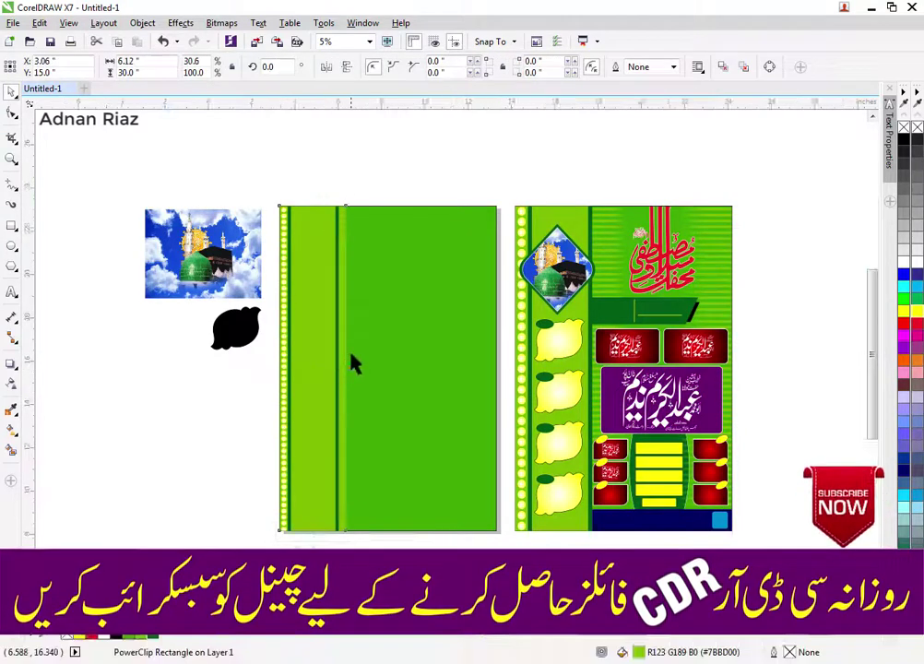
scroll(350, 357, up, 1)
drag(325, 379, 338, 381)
scroll(325, 319, down, 1)
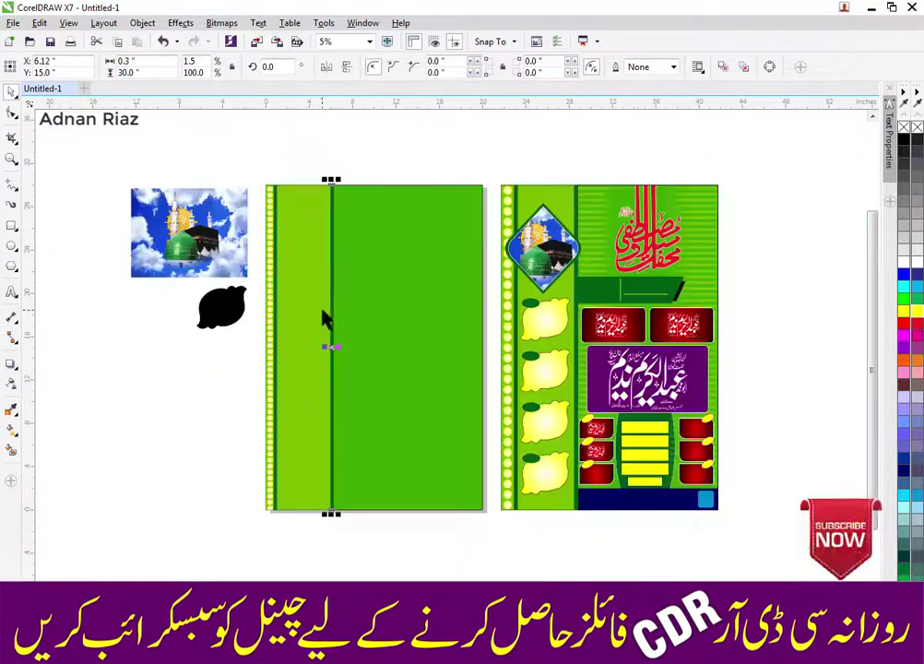
- Draw a square of about 7.7 inches over the upper left panel and round two opposite corners to about 2.15 inches
click(11, 226)
scroll(325, 258, up, 1)
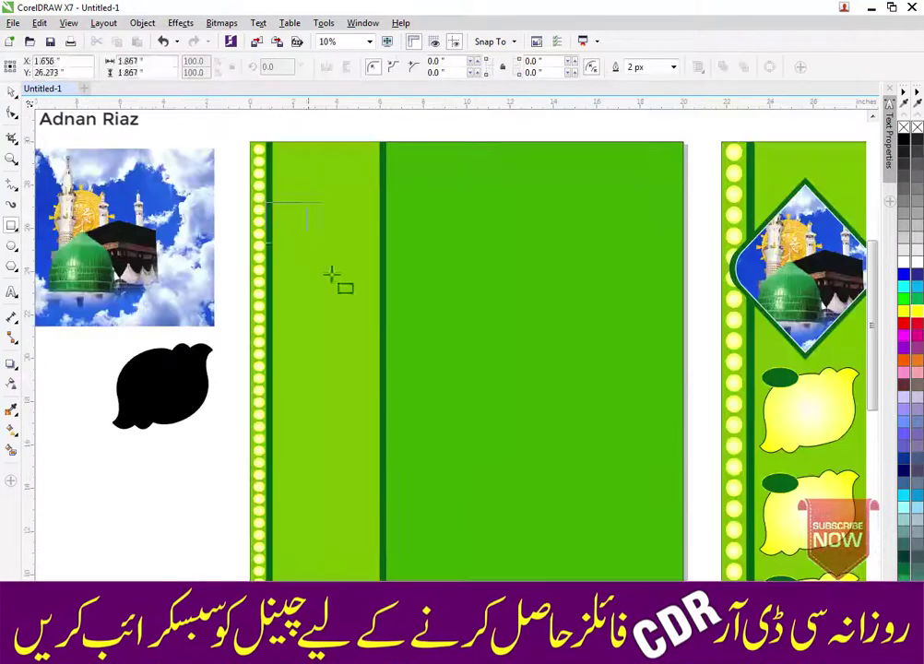
click(11, 112)
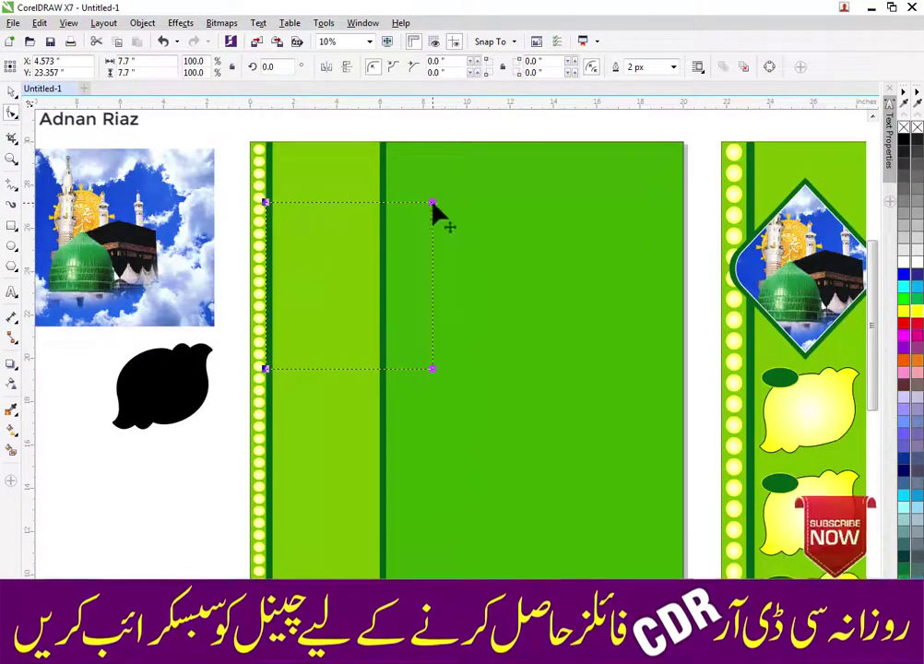
click(433, 202)
drag(417, 210, 378, 206)
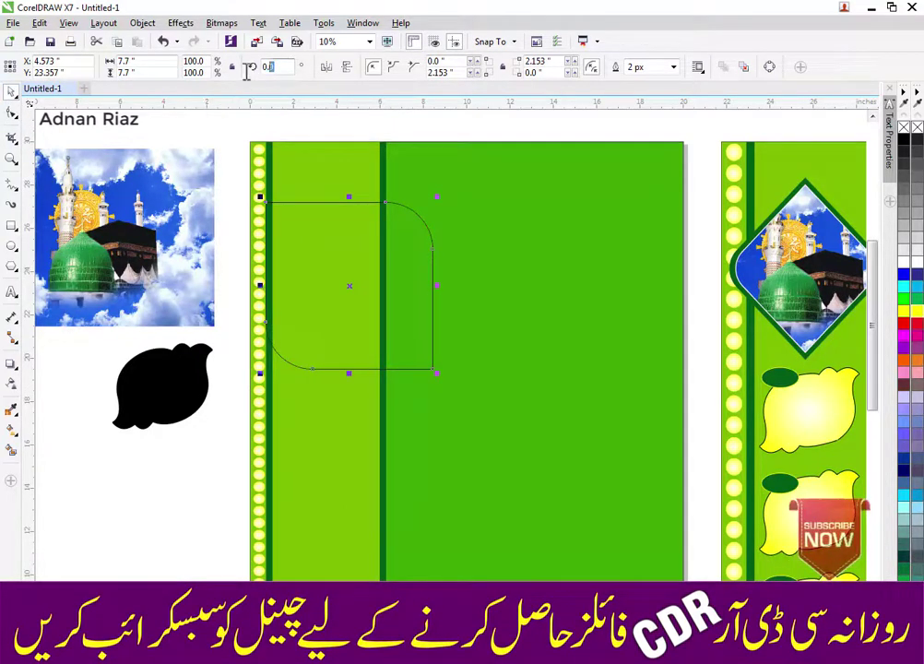
- Rotate the square into a diamond at 315 degrees so that the rounded corners face left and right
text(45)
key(Return)
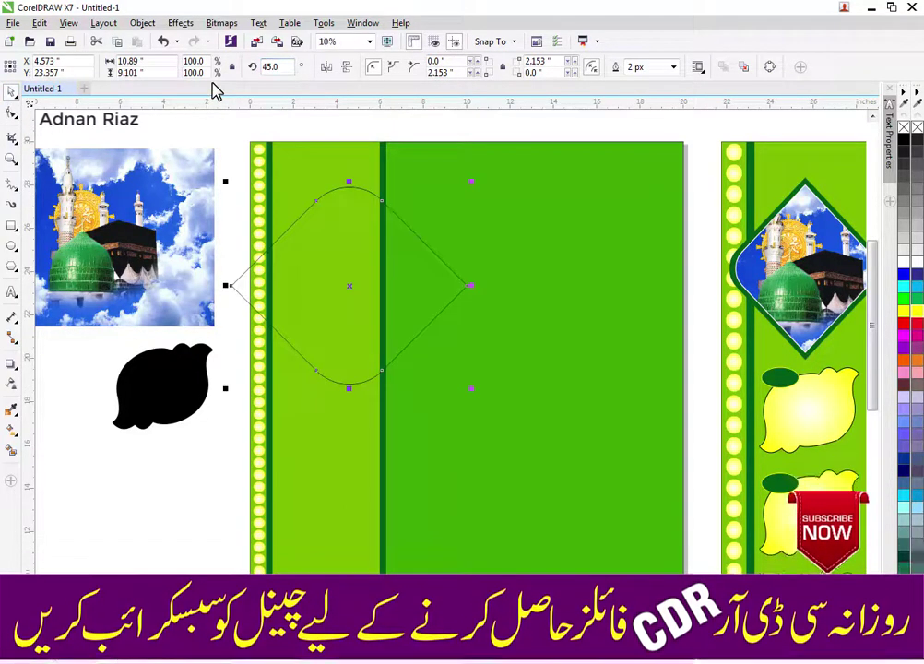
click(347, 67)
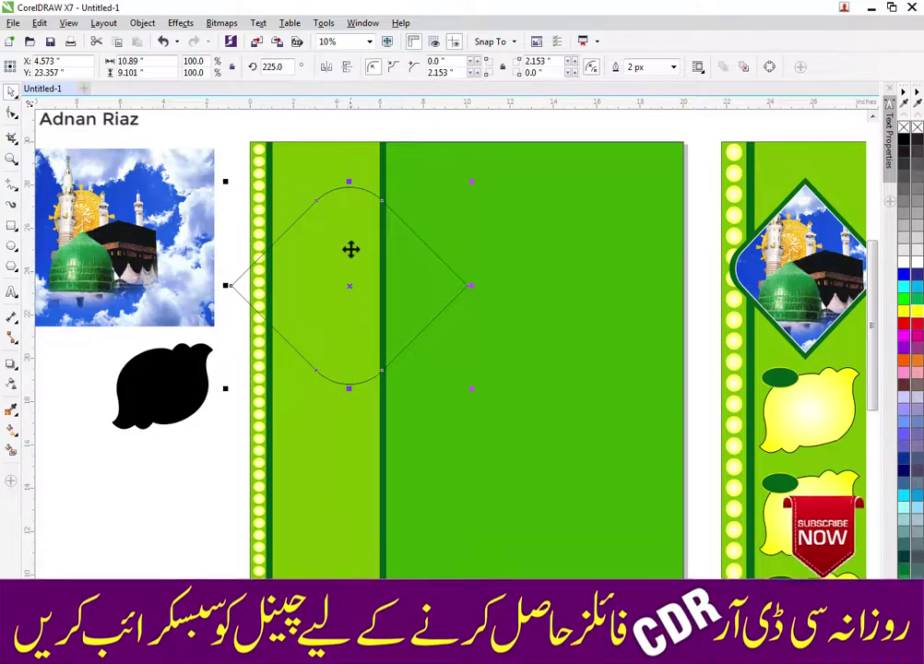
click(350, 248)
drag(421, 200, 419, 201)
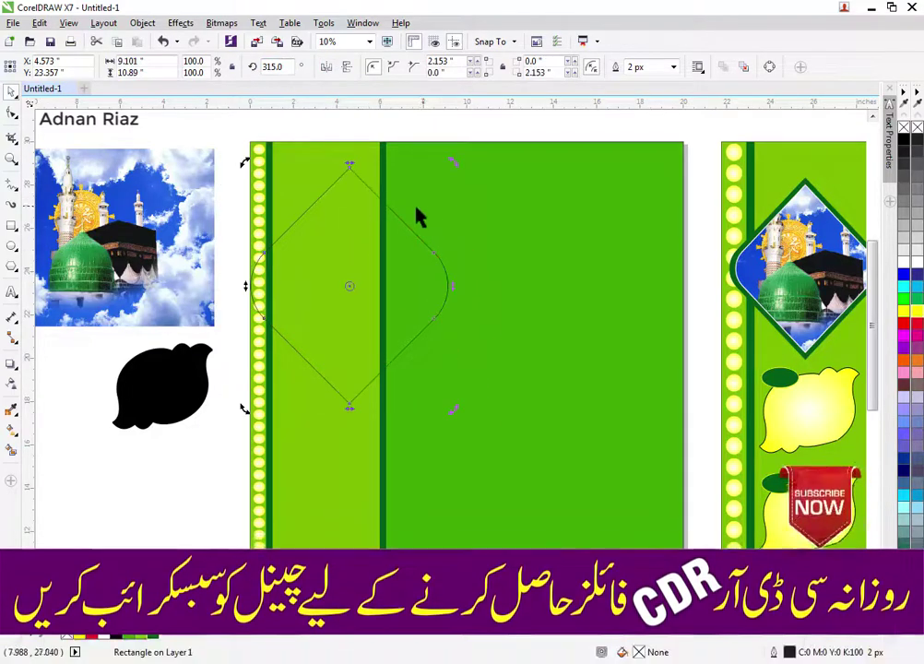
- Scale the diamond proportionally to about 8.44 by 10.1 inches and fill it with dark green
click(382, 204)
click(361, 197)
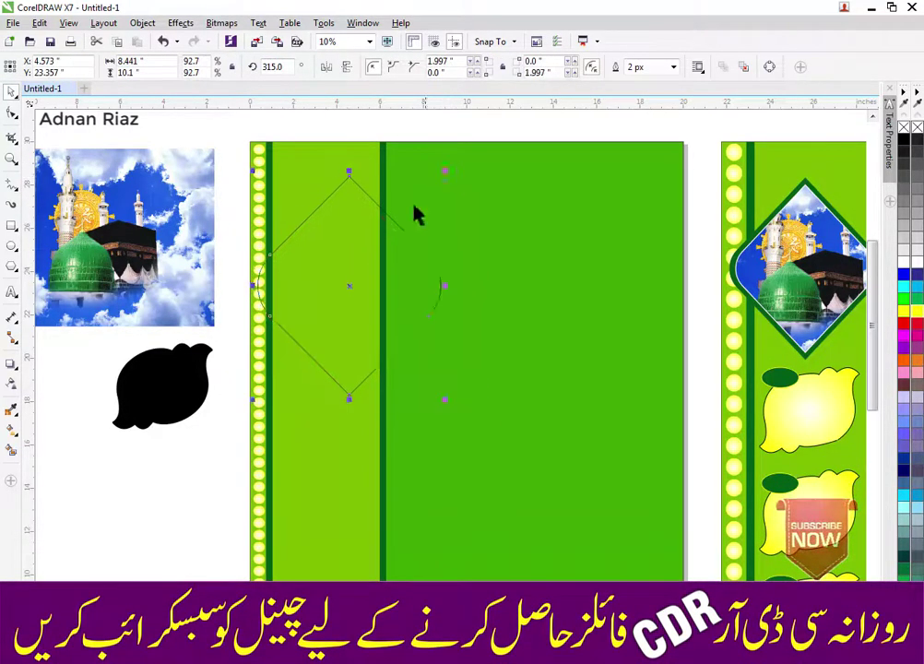
scroll(322, 199, down, 1)
click(904, 557)
key(Escape)
scroll(342, 192, up, 1)
- Remove the green diamond's outline and add a centred copy of about 7.76 by 9.29 inches in white
click(343, 233)
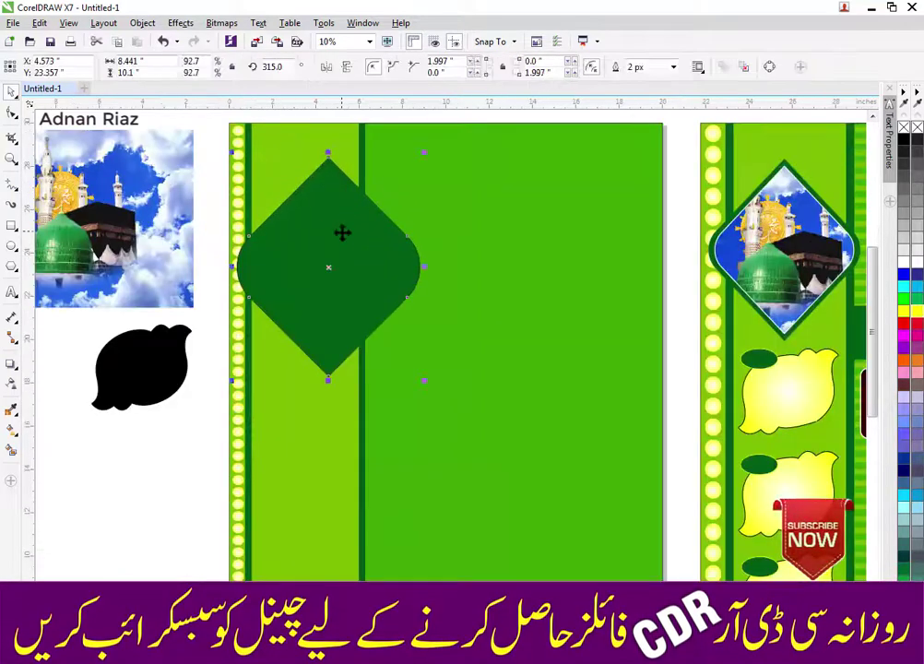
click(350, 189)
drag(426, 150, 420, 161)
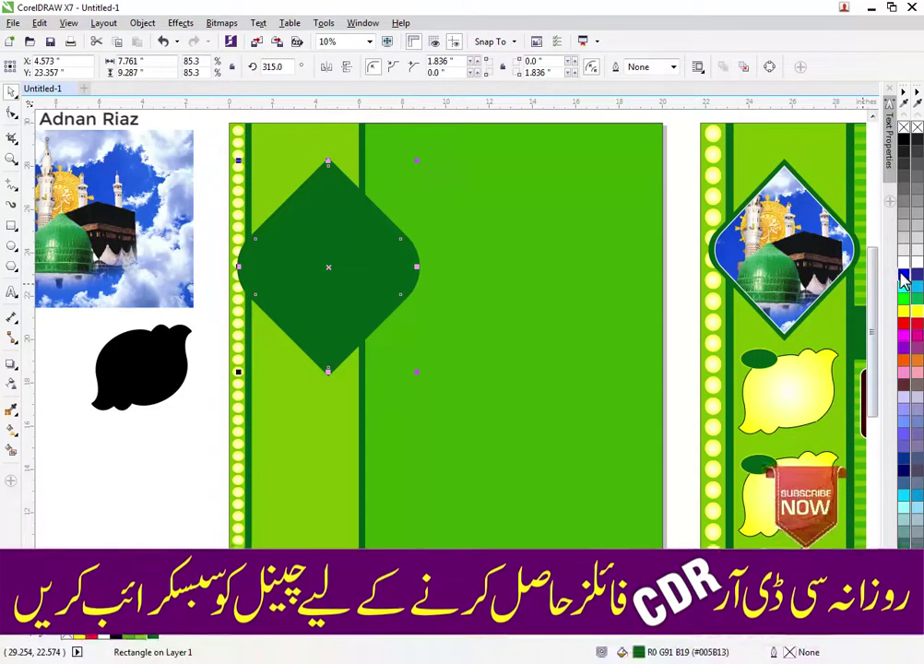
click(904, 262)
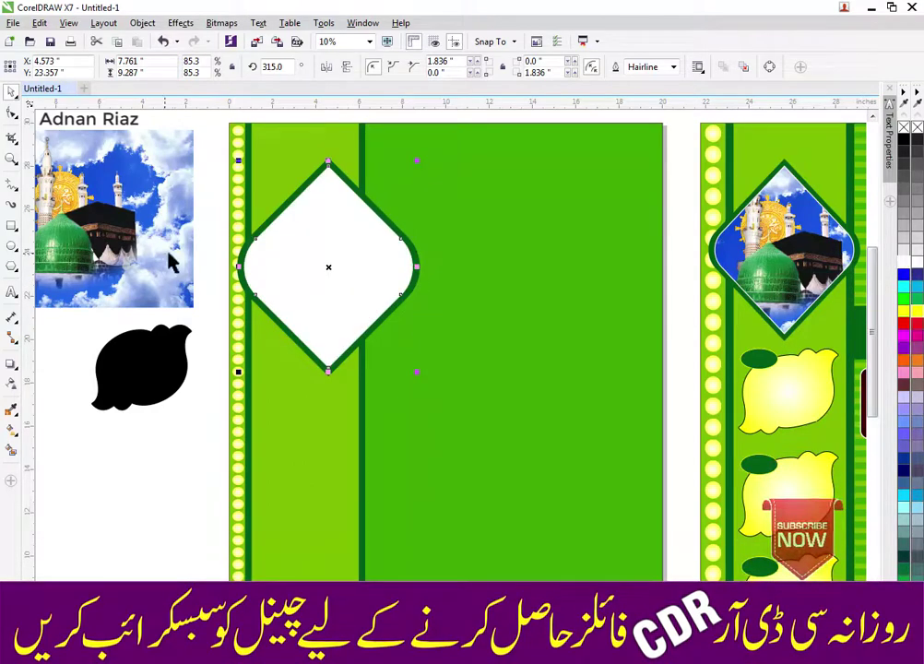
- PowerClip the mosque image and the sky picture into the white diamond, with the sky behind the mosque
click(287, 291)
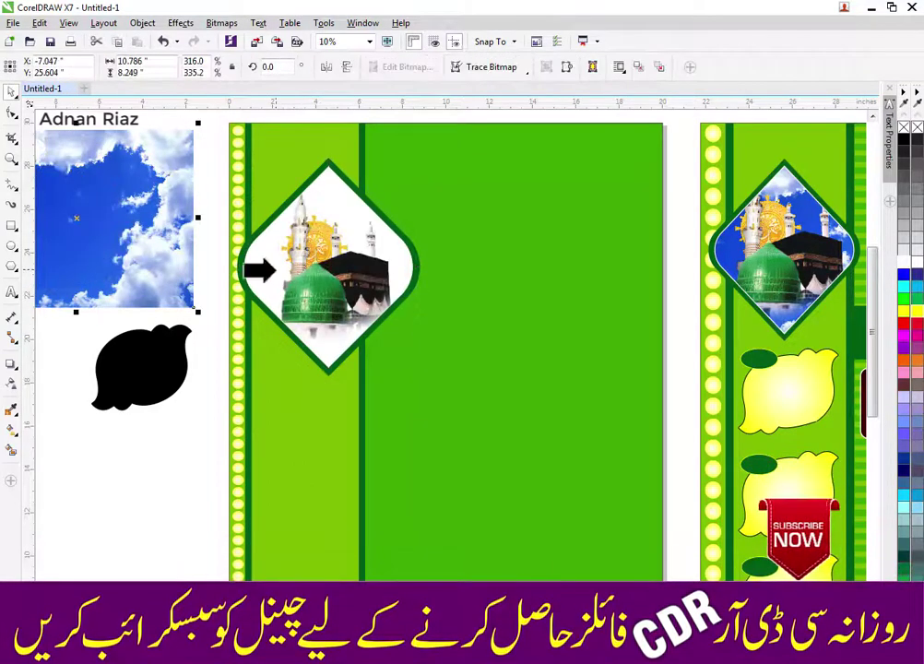
click(275, 271)
ctrl+click(292, 299)
click(291, 297)
key(shift+Page_Down)
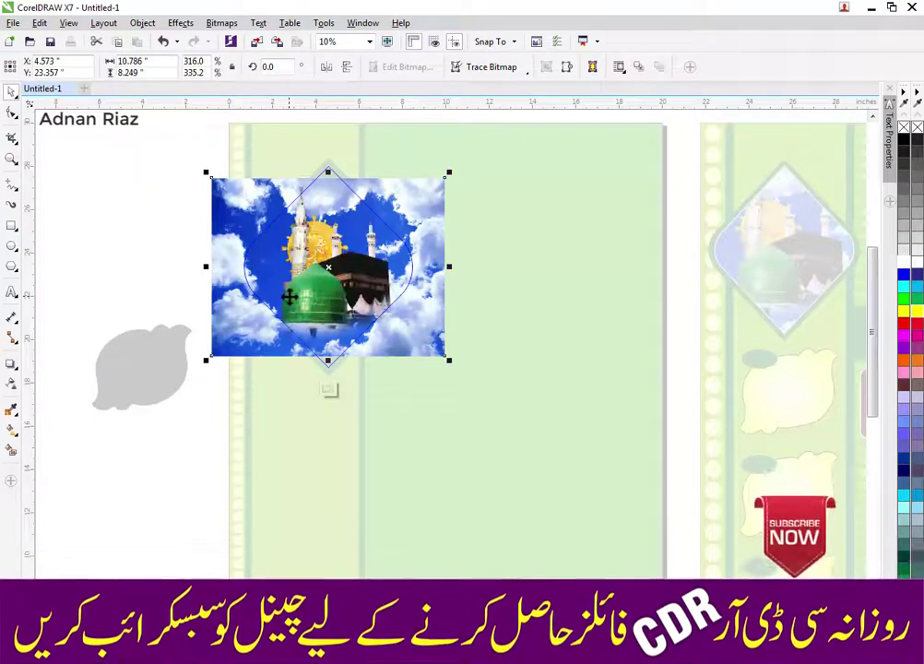
click(330, 391)
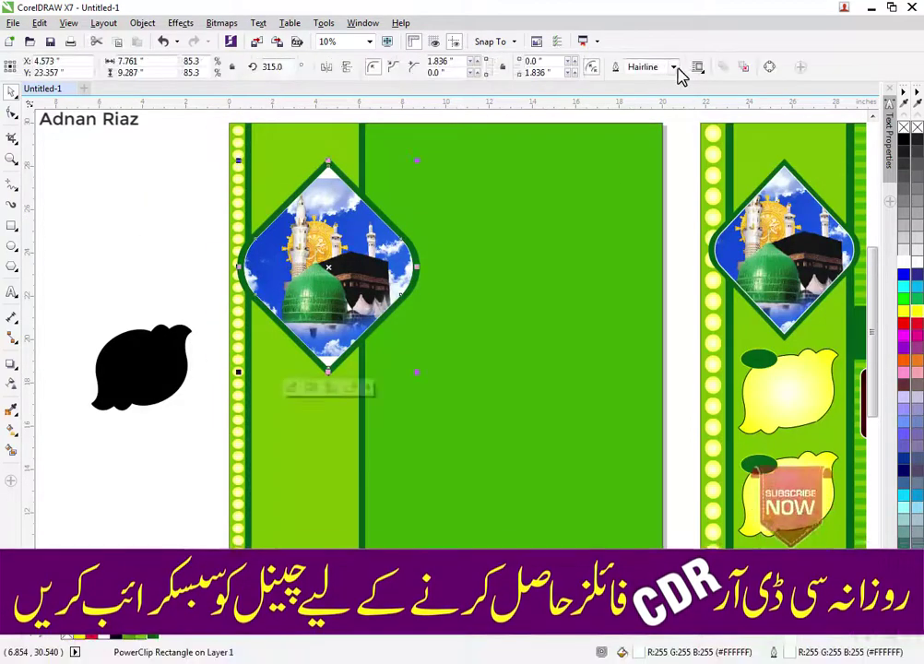
- Thicken the picture diamond's white outline and set it to lie behind the fill and scale with the object
click(674, 67)
click(645, 143)
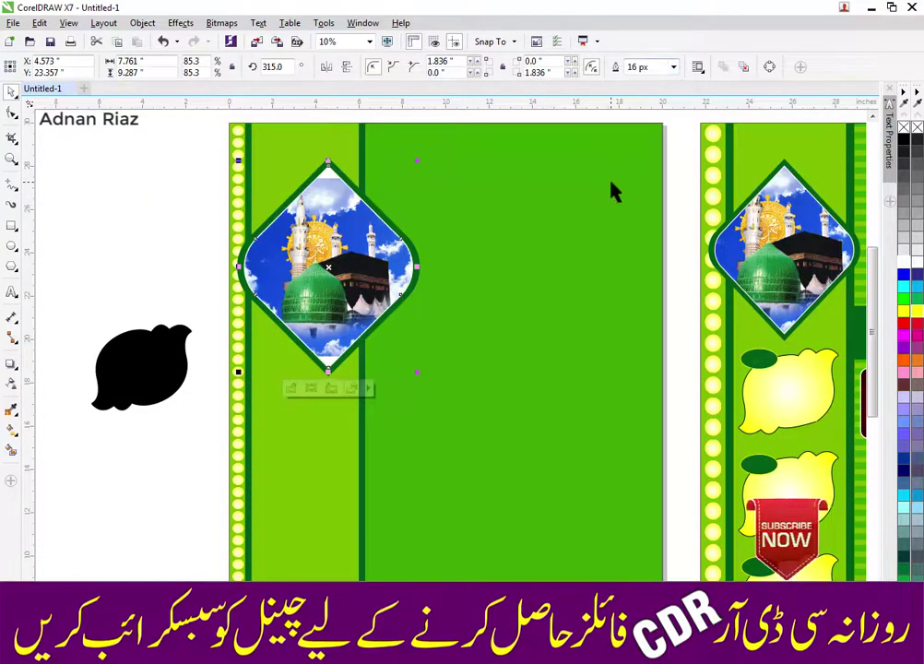
key(F12)
click(474, 425)
click(473, 442)
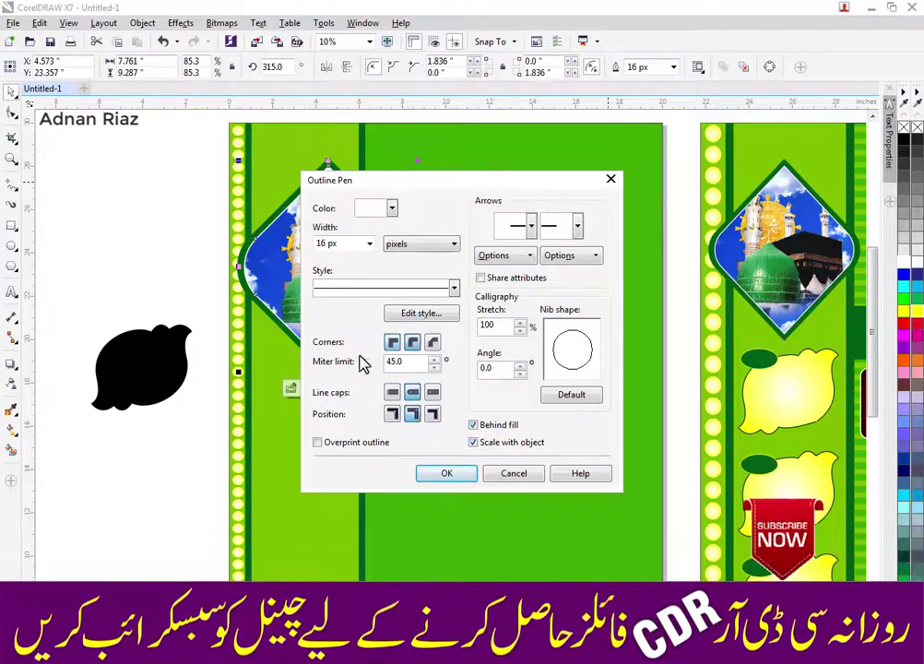
click(441, 468)
click(674, 66)
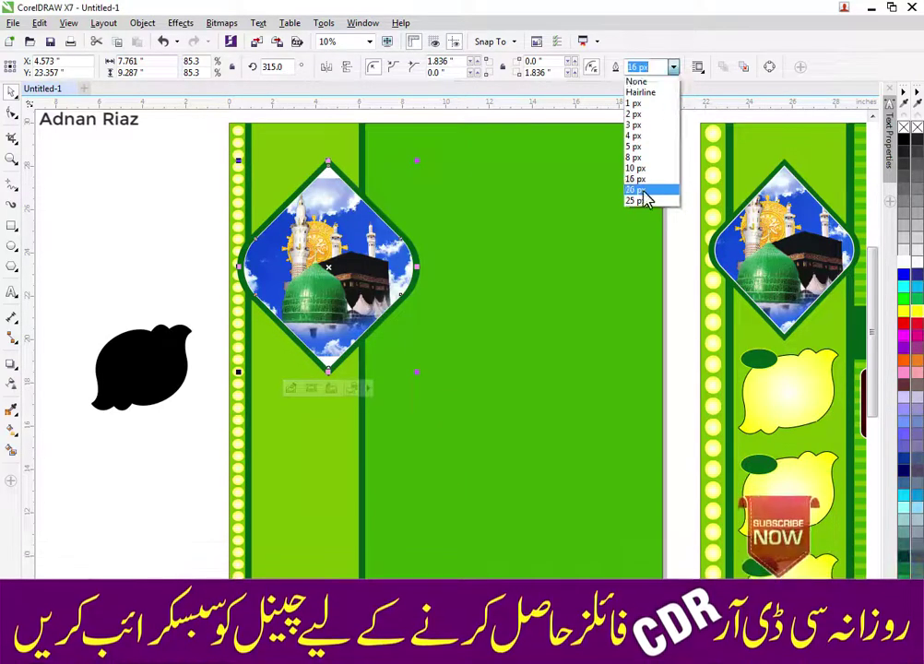
click(648, 199)
click(192, 231)
- Group the diamond objects, scale the group to about 7.86 by 9.4 inches and move it slightly up on the panel
scroll(202, 178, down, 2)
drag(190, 155, 374, 298)
scroll(282, 180, up, 2)
drag(425, 173, 411, 189)
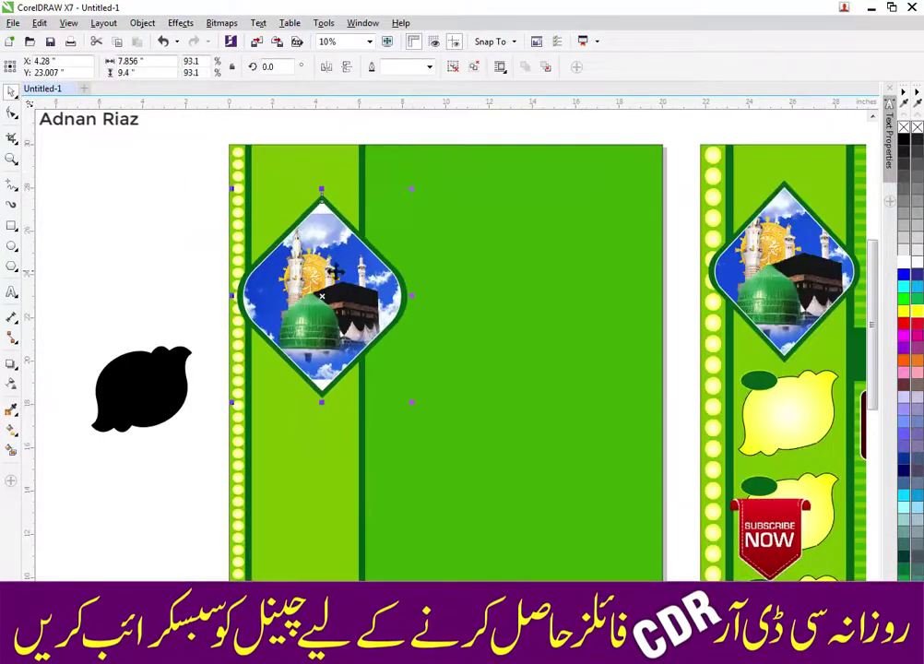
drag(336, 271, 336, 254)
click(164, 225)
- Move the black ornamental shape onto the light green panel just below the diamond
scroll(164, 224, down, 1)
drag(225, 298, 324, 311)
scroll(297, 319, up, 1)
scroll(309, 297, up, 2)
- Fill the ornamental shape with an elliptical gradient from a white centre to yellow edges
key(g)
click(201, 67)
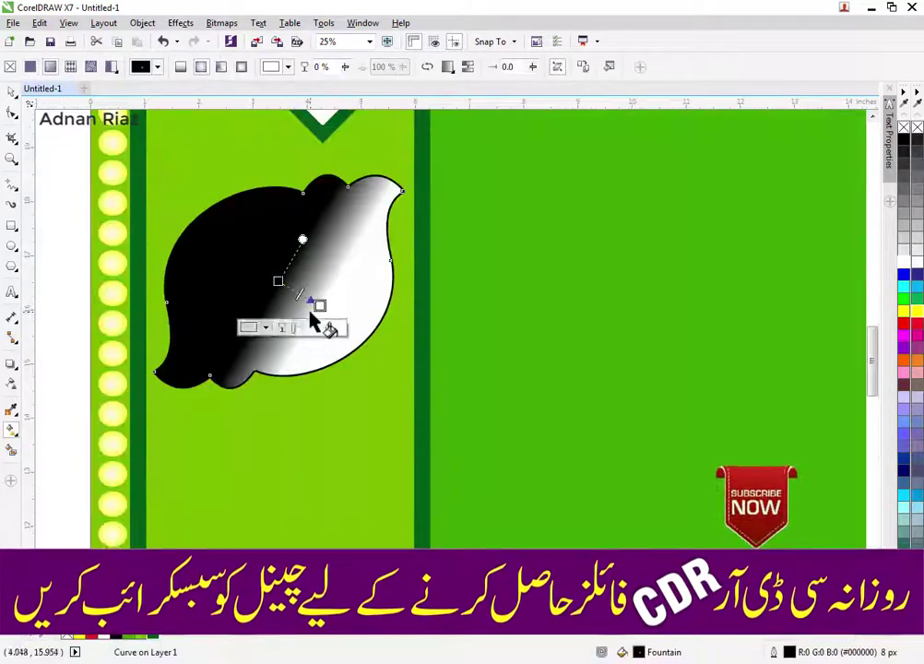
click(202, 68)
drag(321, 306, 278, 281)
drag(404, 337, 474, 355)
scroll(498, 277, down, 3)
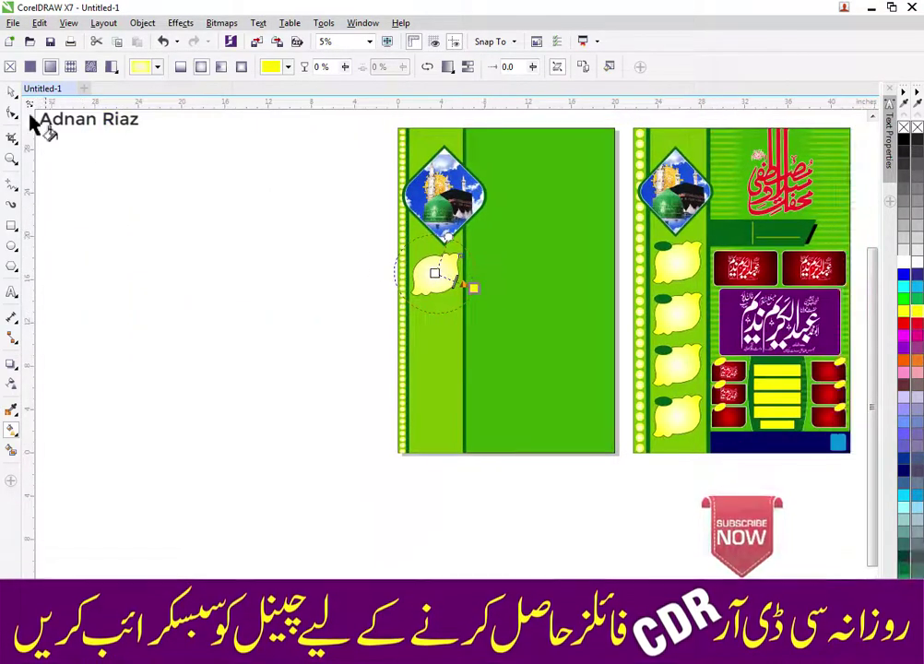
- Copy the yellow ornamental shape straight down below itself and repeat the copy twice to fill the panel
click(11, 92)
click(277, 212)
scroll(458, 271, up, 1)
drag(417, 263, 417, 362)
right_click(417, 363)
scroll(333, 256, down, 1)
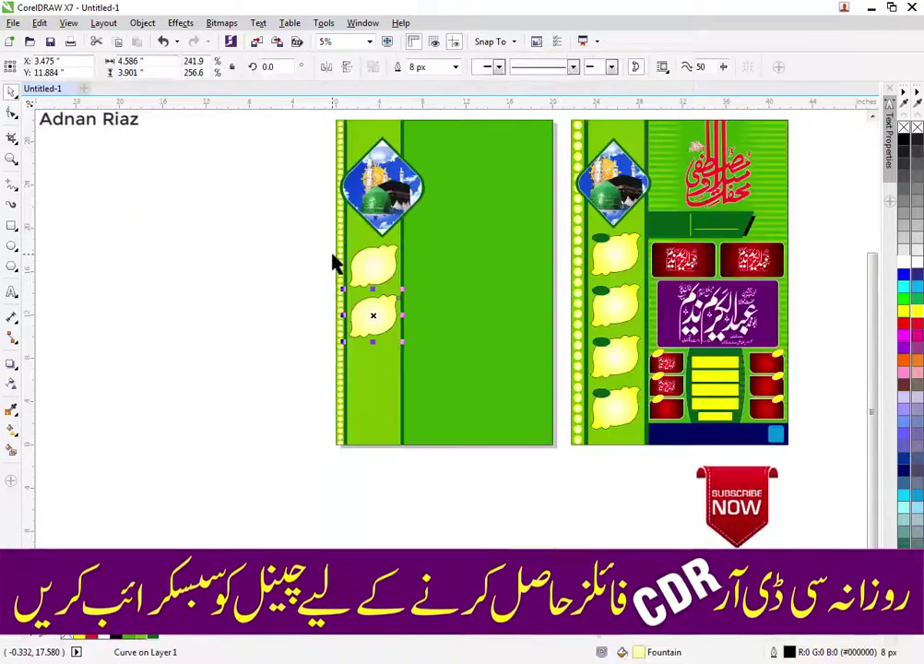
key(ctrl+r)
key(ctrl+r)
click(281, 313)
- Draw an ellipse of about 1.48 by 0.76 inches over the first yellow shape's upper-left edge and fill it dark green
scroll(374, 254, up, 2)
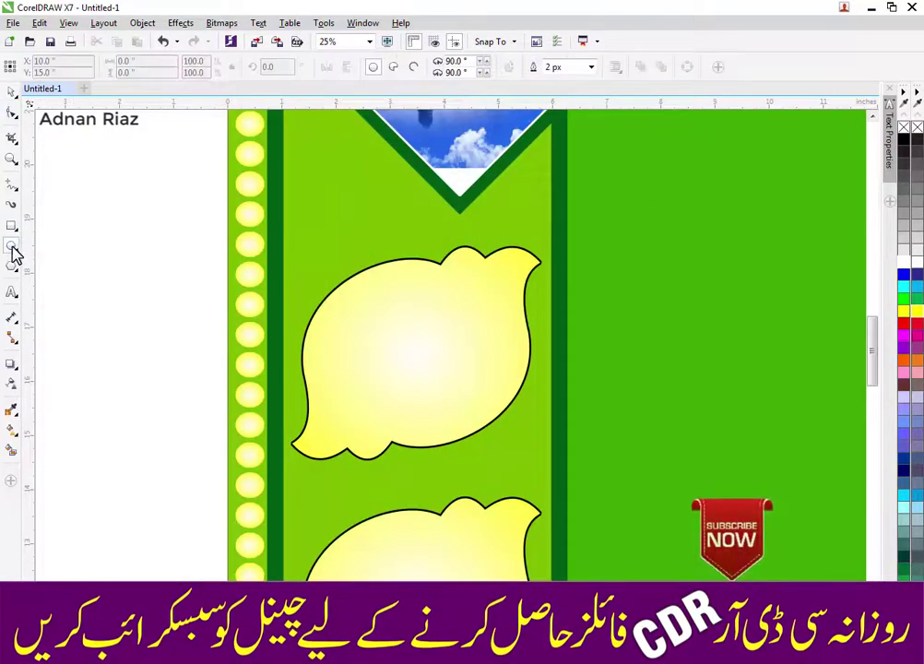
drag(402, 268, 402, 274)
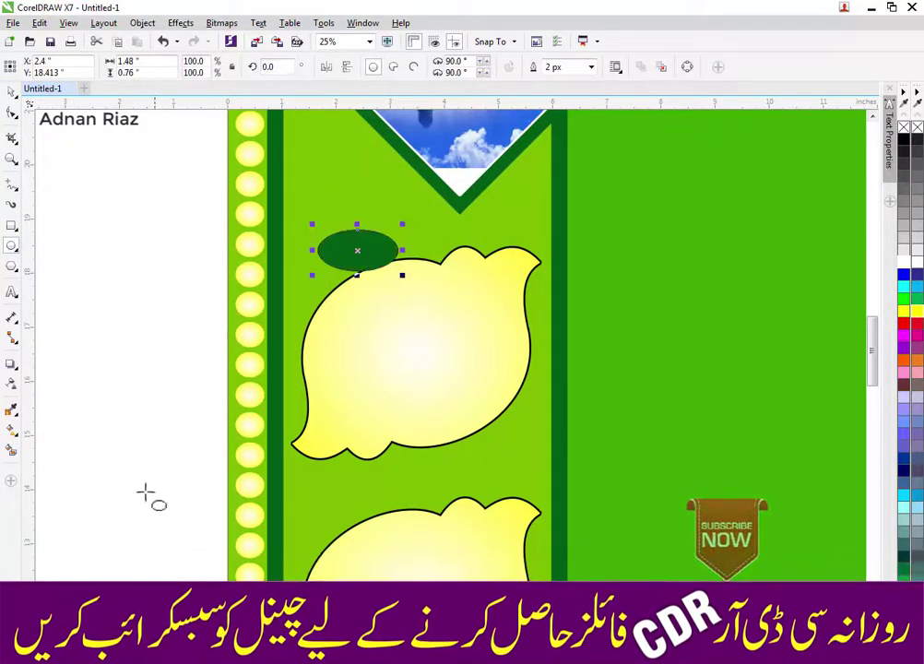
- Give the dark green ellipse a yellow outline 8 px wide with rounded corners
scroll(227, 406, down, 1)
scroll(244, 344, up, 1)
scroll(241, 299, up, 1)
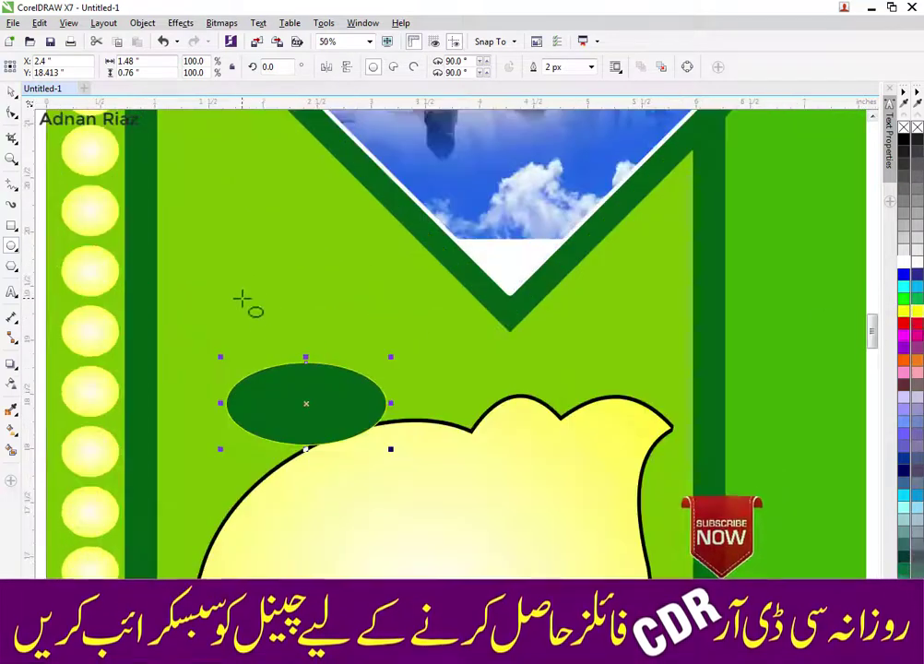
scroll(226, 186, down, 1)
scroll(129, 246, up, 1)
click(591, 67)
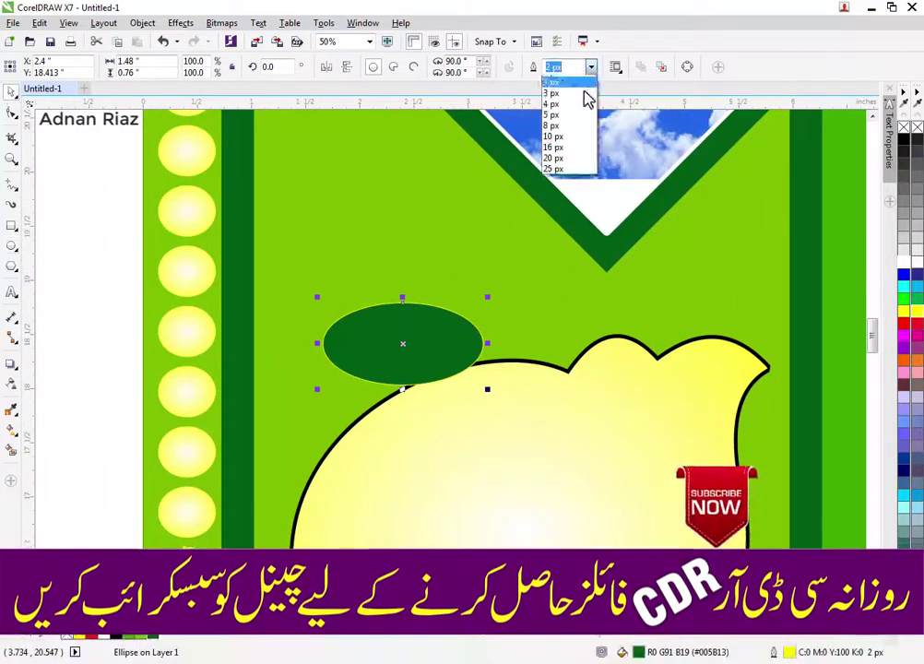
click(588, 164)
key(F12)
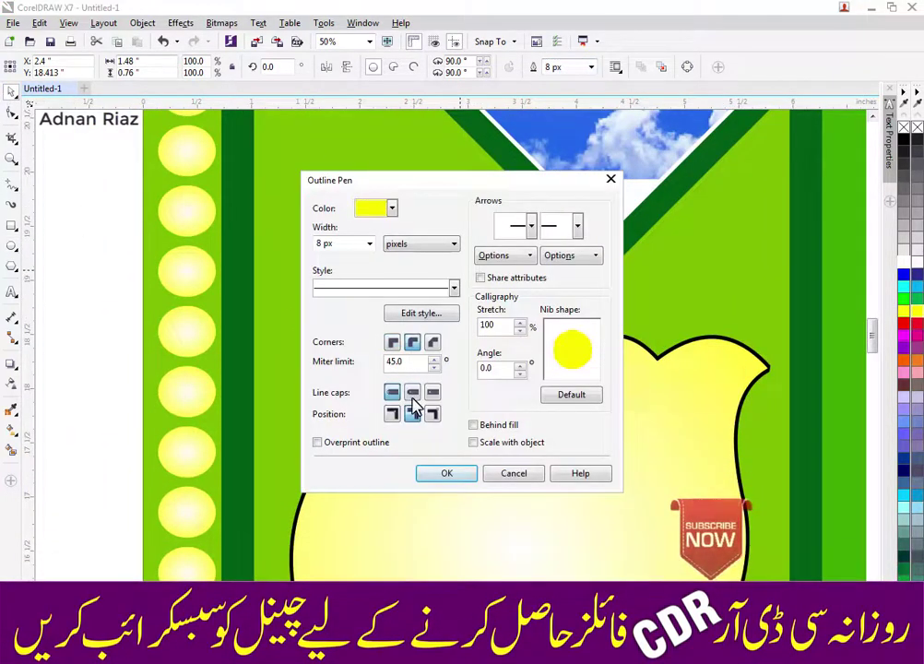
click(447, 474)
scroll(244, 253, down, 1)
scroll(268, 290, down, 1)
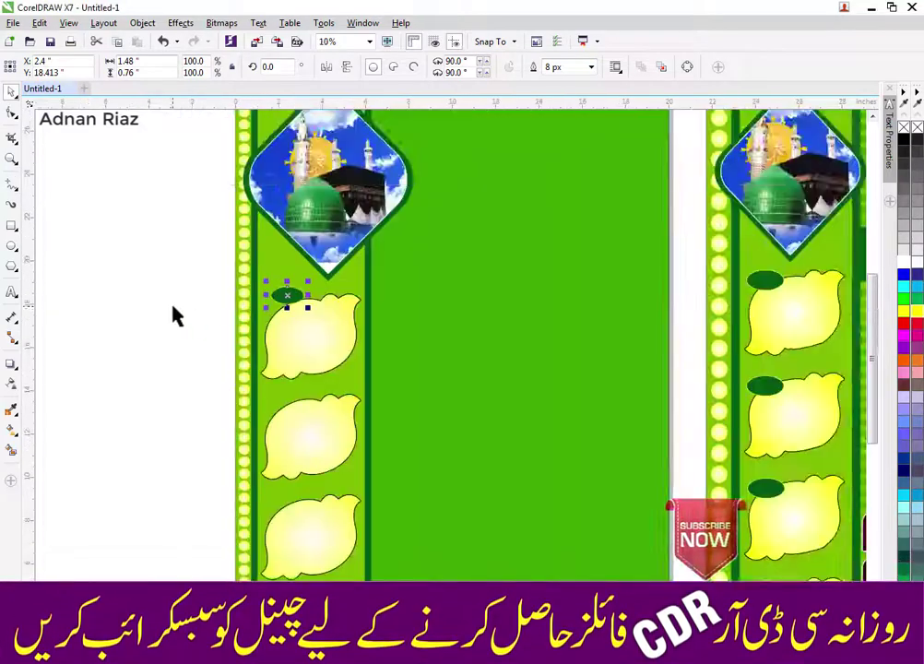
click(174, 316)
- Copy the dark green ellipse down onto the upper-left edge of each of the other three yellow ornamental shapes
scroll(201, 353, up, 1)
scroll(329, 224, down, 1)
scroll(329, 224, up, 1)
drag(405, 210, 400, 294)
scroll(383, 169, down, 1)
right_click(400, 294)
scroll(374, 255, down, 1)
click(279, 335)
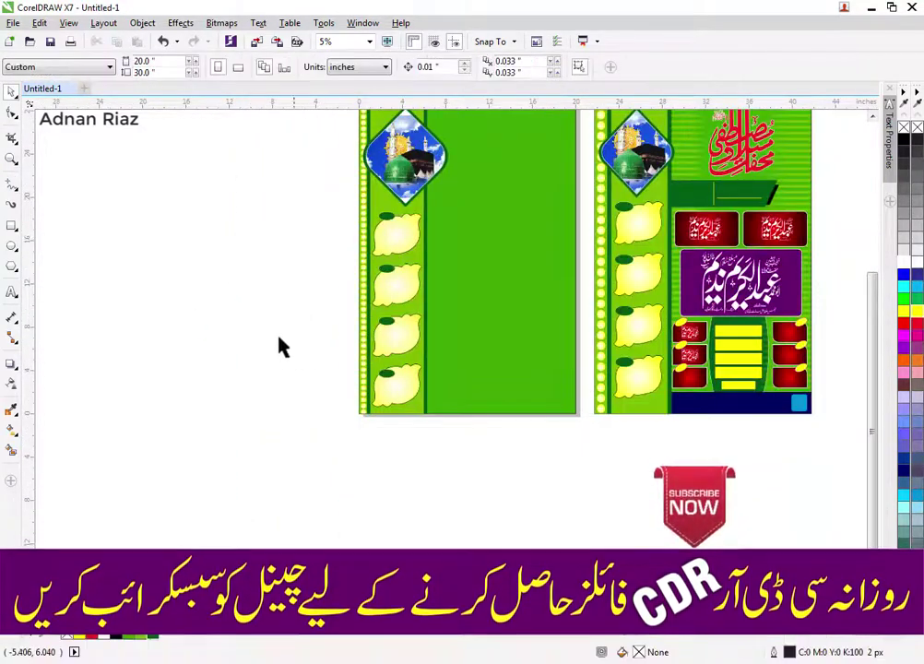
- Draw a dark green banner rectangle of about 10.37 by 2.53 inches extending right from the panel below the diamond, without an outline
drag(314, 281, 253, 385)
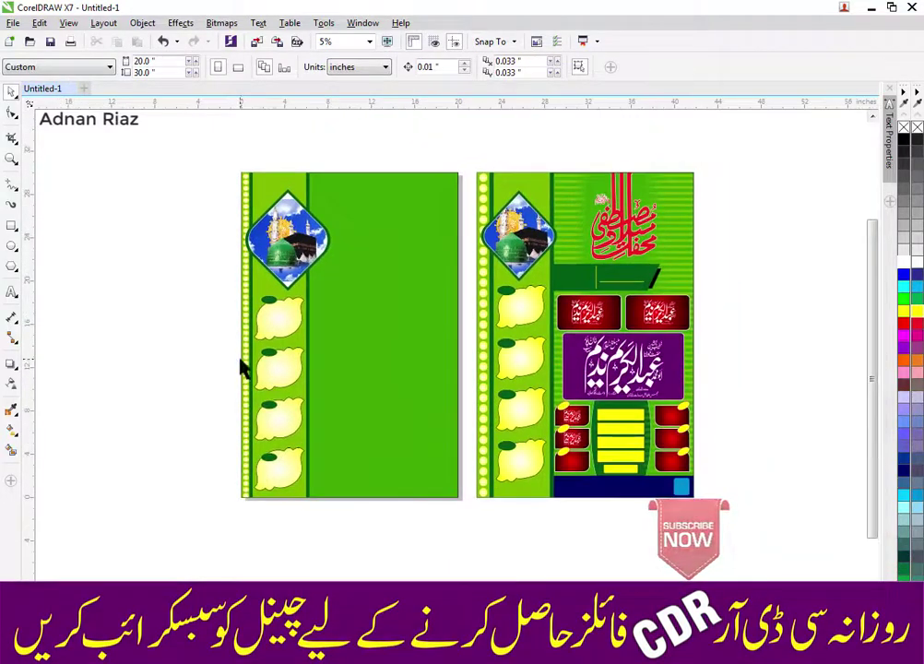
click(11, 225)
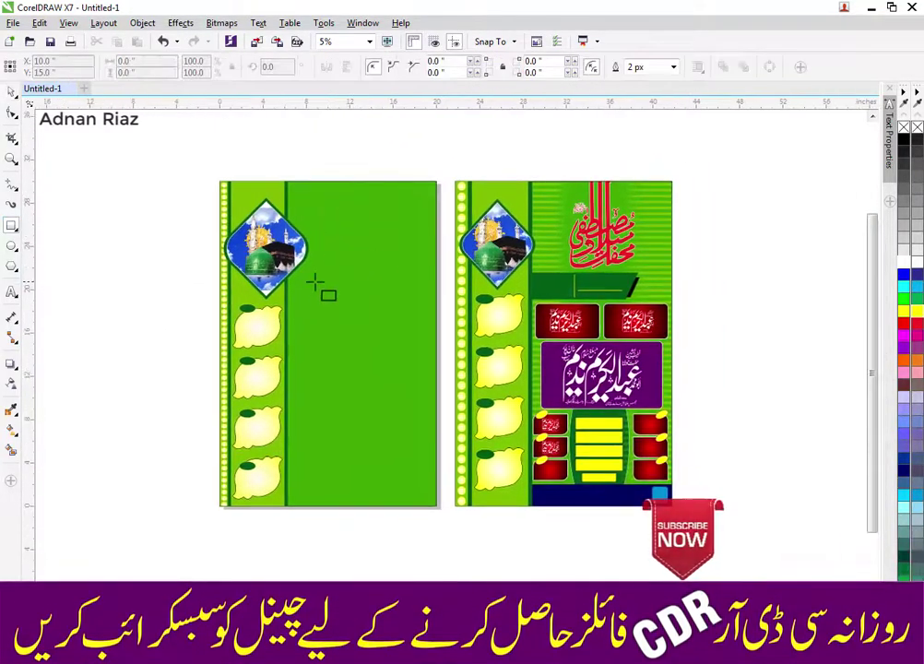
scroll(277, 286, up, 1)
drag(274, 286, 491, 339)
click(167, 637)
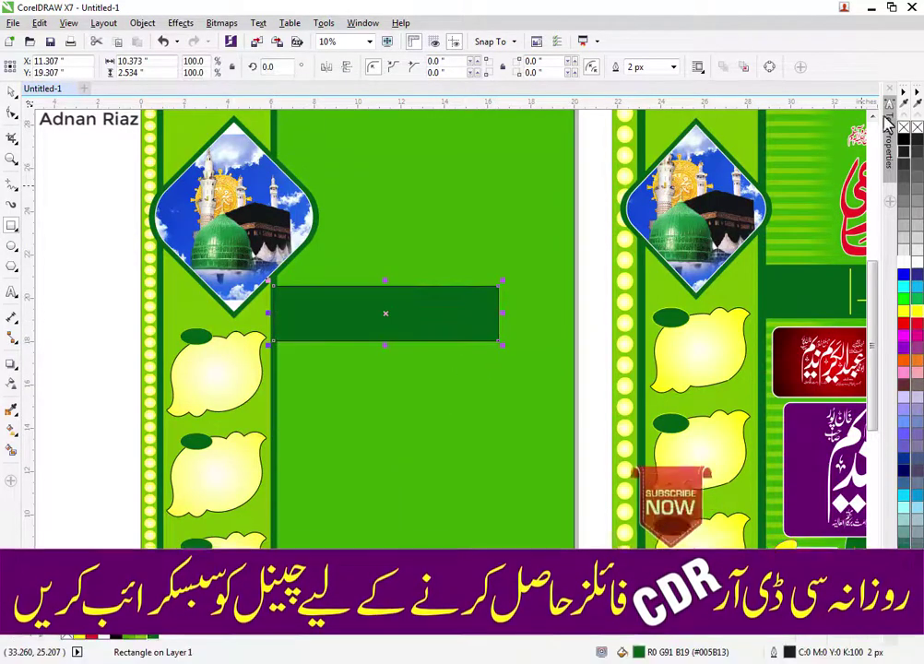
right_click(904, 127)
- Slant the banner's right end by moving its lower-right corner inward
scroll(460, 252, down, 1)
scroll(430, 274, up, 1)
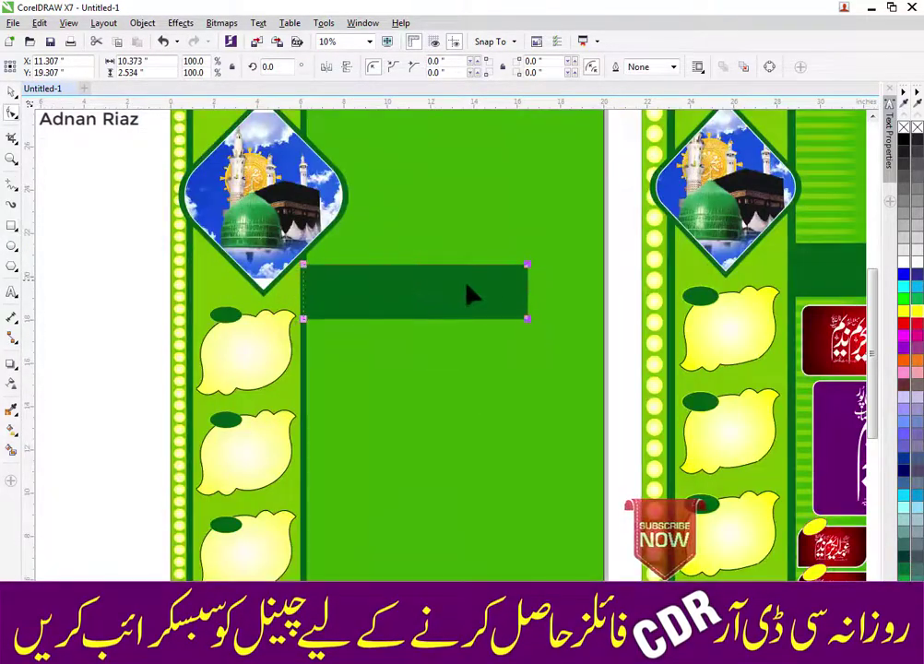
key(F10)
drag(528, 319, 502, 322)
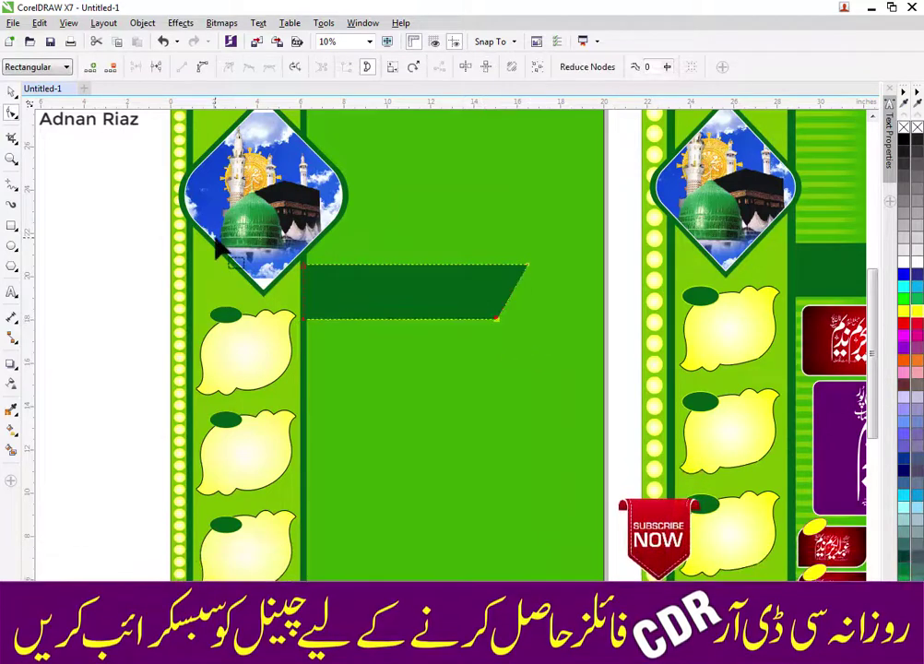
- Make a reduced copy of the banner, about 4.91 by 1.2 inches, fill it black and let it protrude behind the slanted end
drag(532, 259, 477, 291)
right_click(513, 276)
click(916, 145)
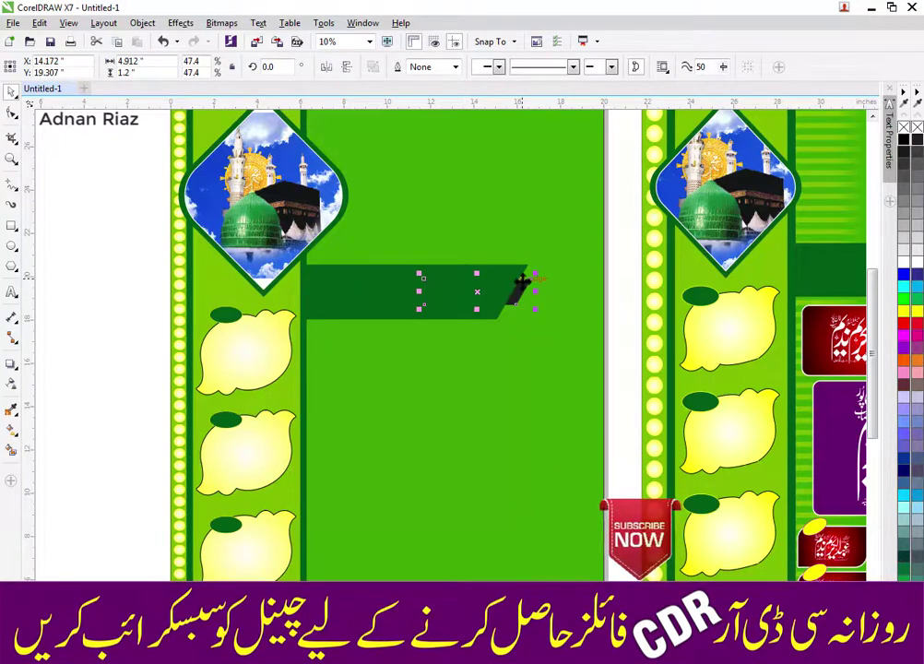
- Extend the black accent by moving its two upper corners up and outward, parallel to the banner's slanted end
scroll(522, 282, up, 2)
drag(406, 269, 406, 259)
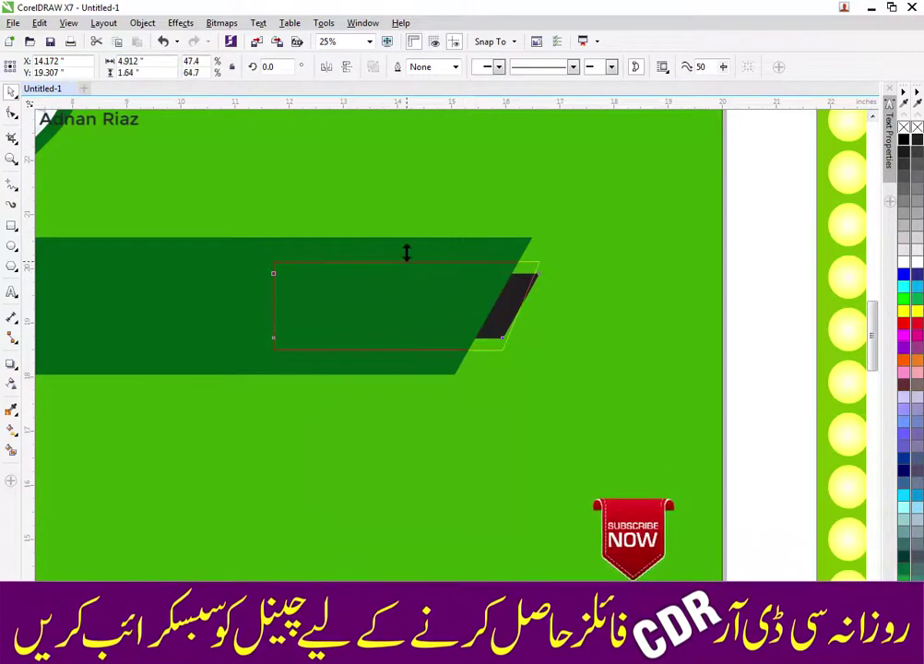
key(F10)
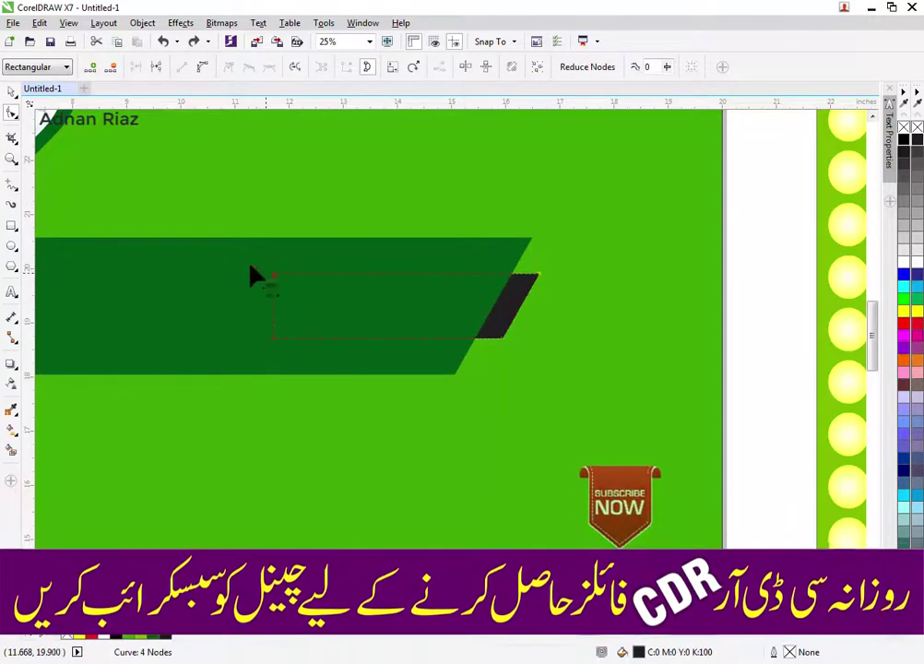
drag(250, 264, 551, 258)
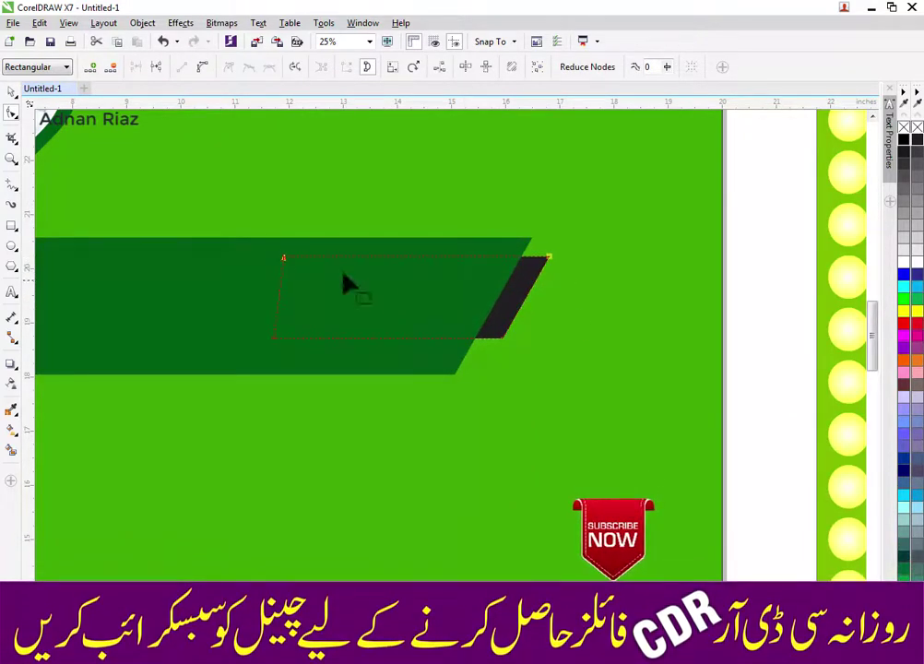
click(12, 94)
- Draw a vertical line about 1.43 inches tall on the banner and a horizontal line about 4.35 inches long to its right
key(F4)
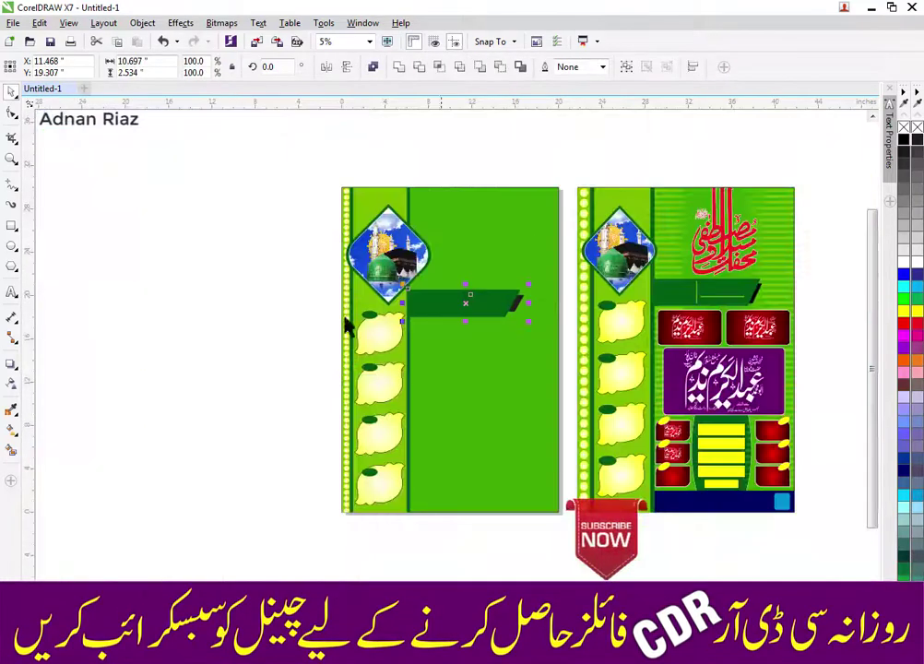
click(12, 182)
scroll(450, 314, up, 1)
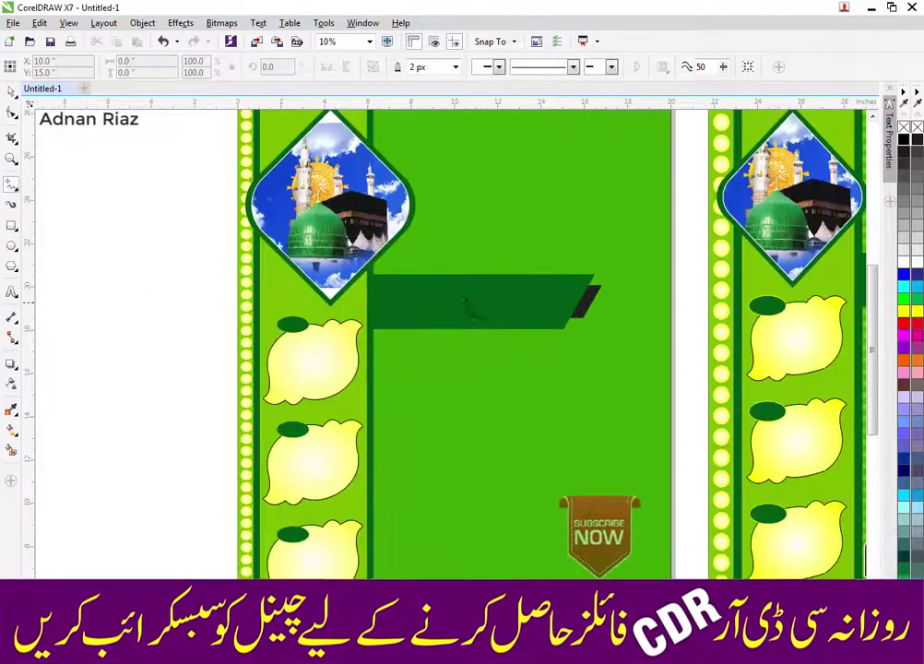
scroll(528, 305, up, 1)
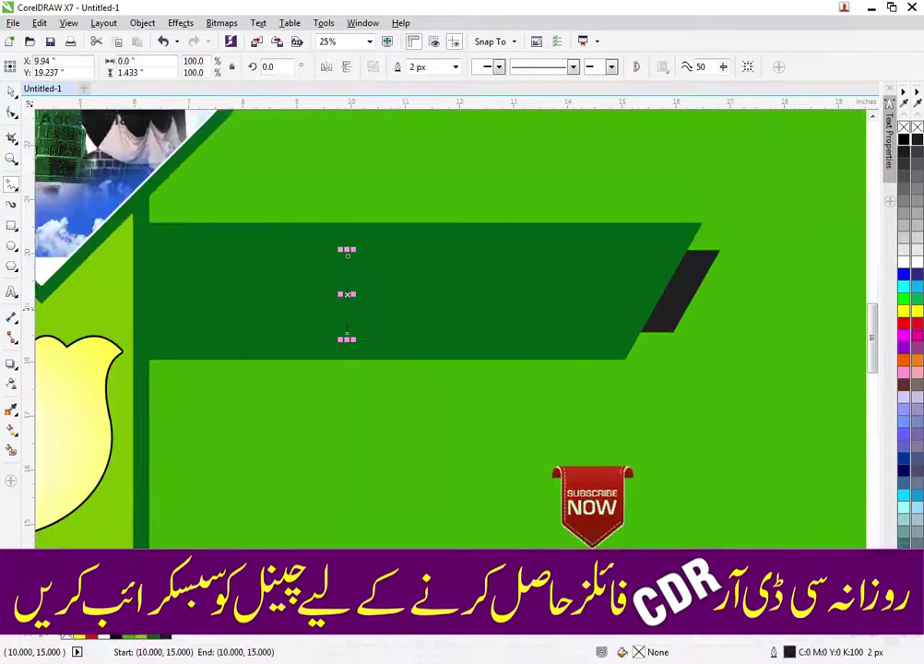
click(379, 290)
click(613, 289)
scroll(507, 291, down, 1)
scroll(504, 293, down, 1)
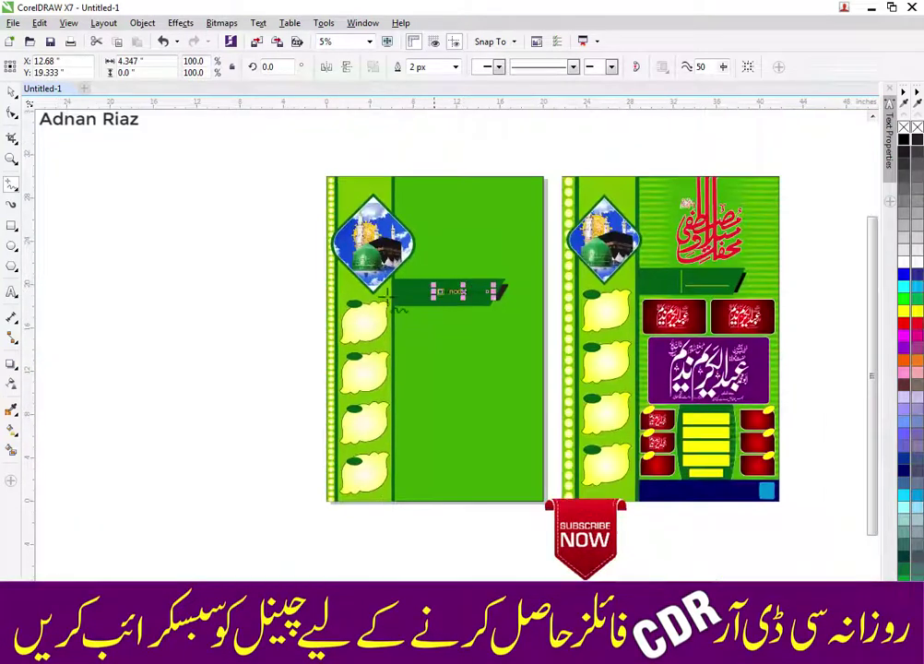
- Thicken the banner's vertical and horizontal lines and colour both yellow
scroll(489, 290, up, 2)
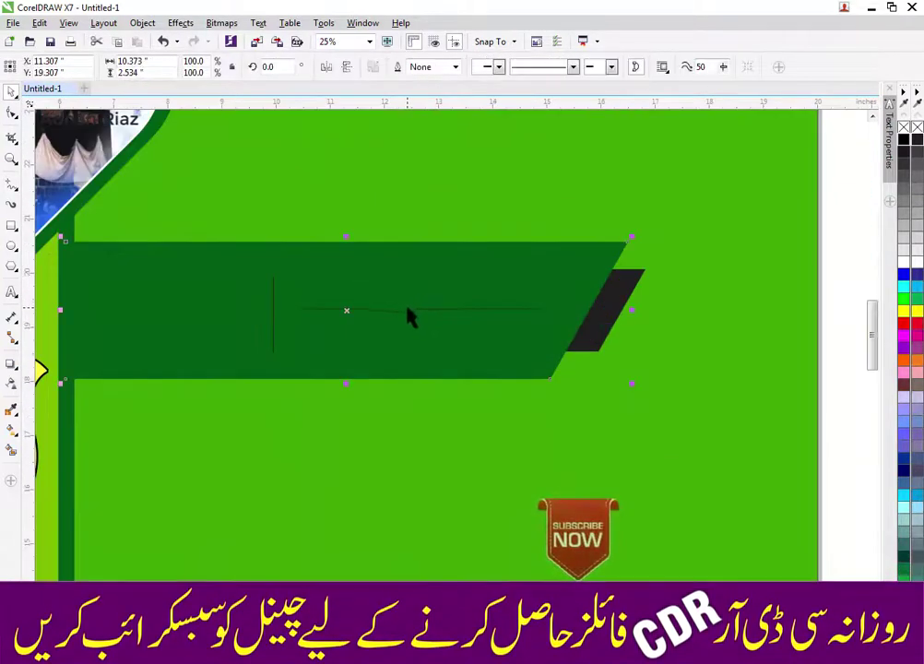
click(602, 66)
click(582, 173)
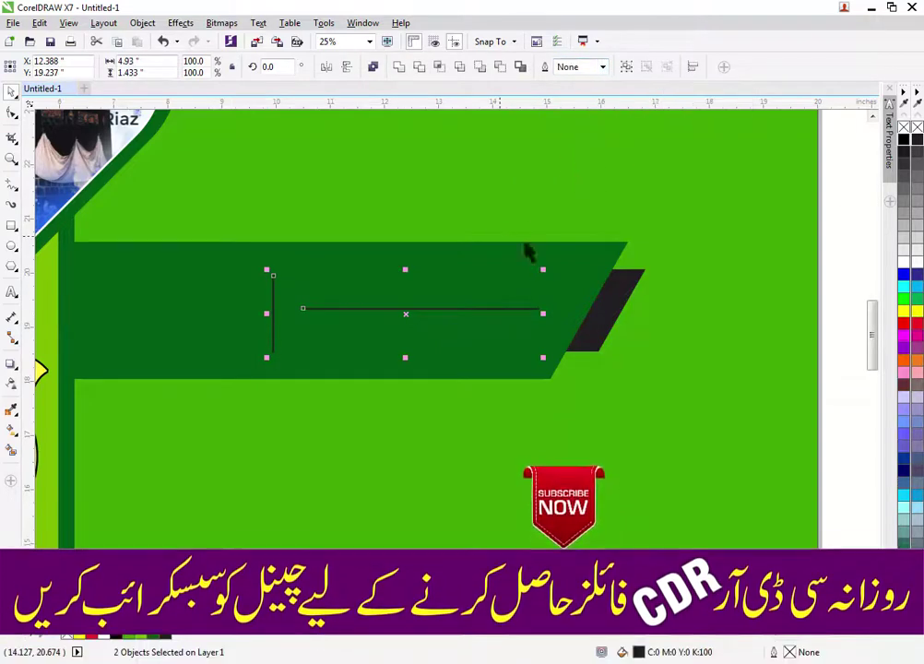
right_click(916, 314)
scroll(486, 332, down, 1)
scroll(369, 267, down, 1)
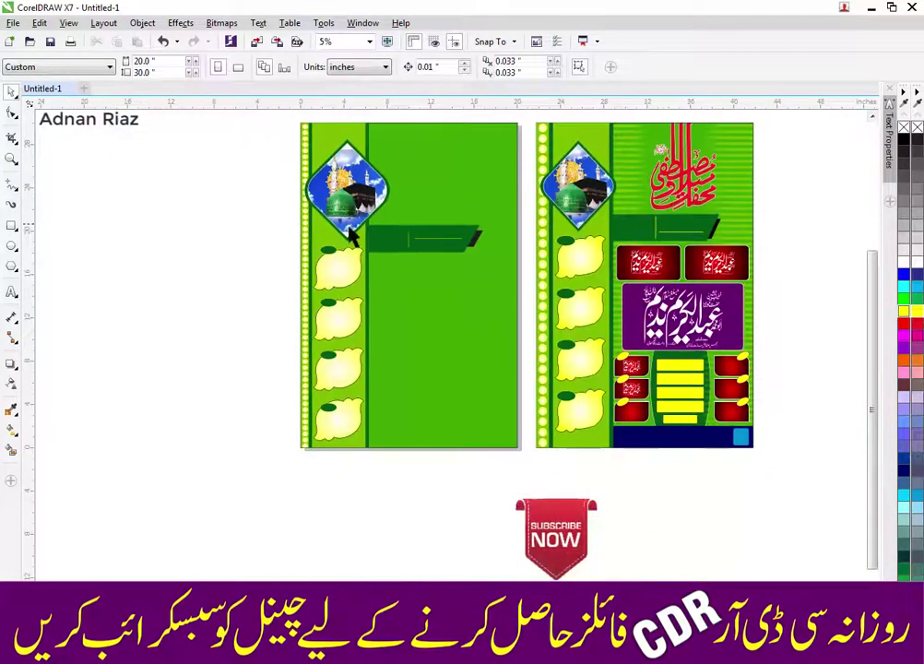
- Move the black accent slightly inward so less of it protrudes beyond the banner's slanted end
scroll(489, 234, up, 2)
click(415, 284)
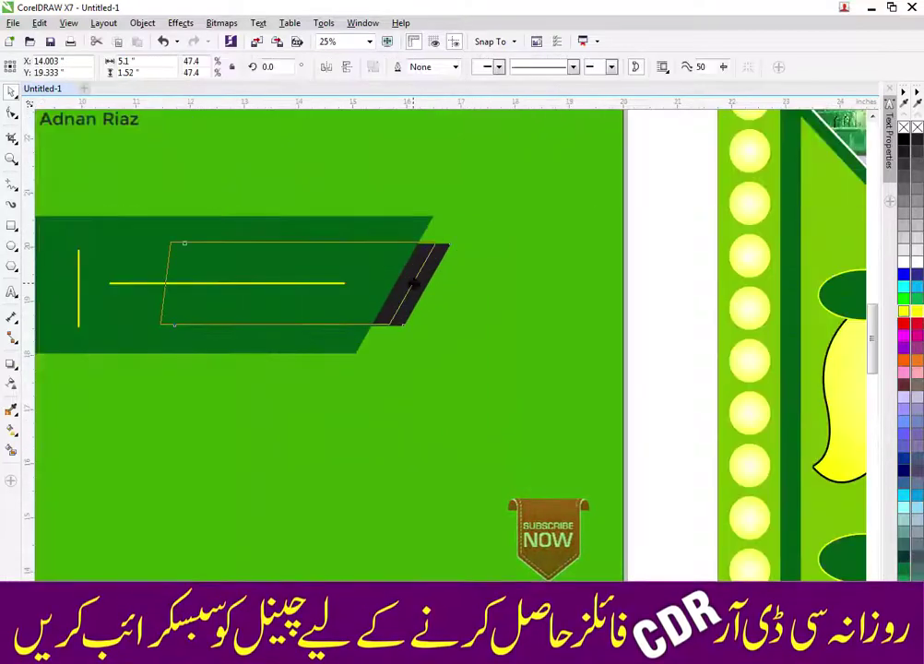
scroll(412, 284, down, 2)
click(72, 265)
- Draw a rectangle of about 5.07 by 3.2 inches below the banner and round its corners to about 0.334 inches
click(11, 225)
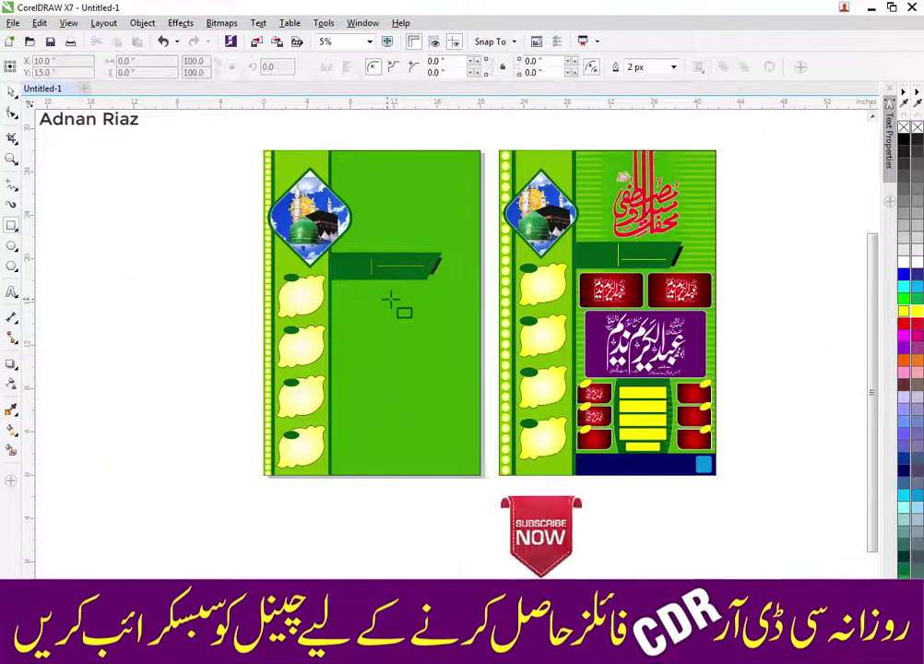
scroll(395, 299, up, 1)
drag(376, 346, 382, 350)
click(11, 110)
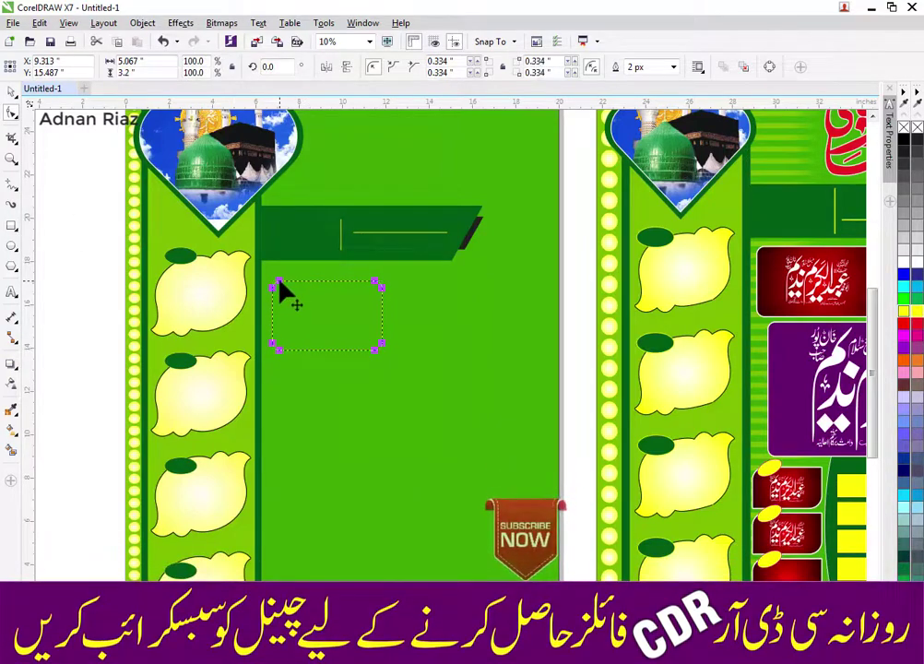
click(12, 91)
click(72, 219)
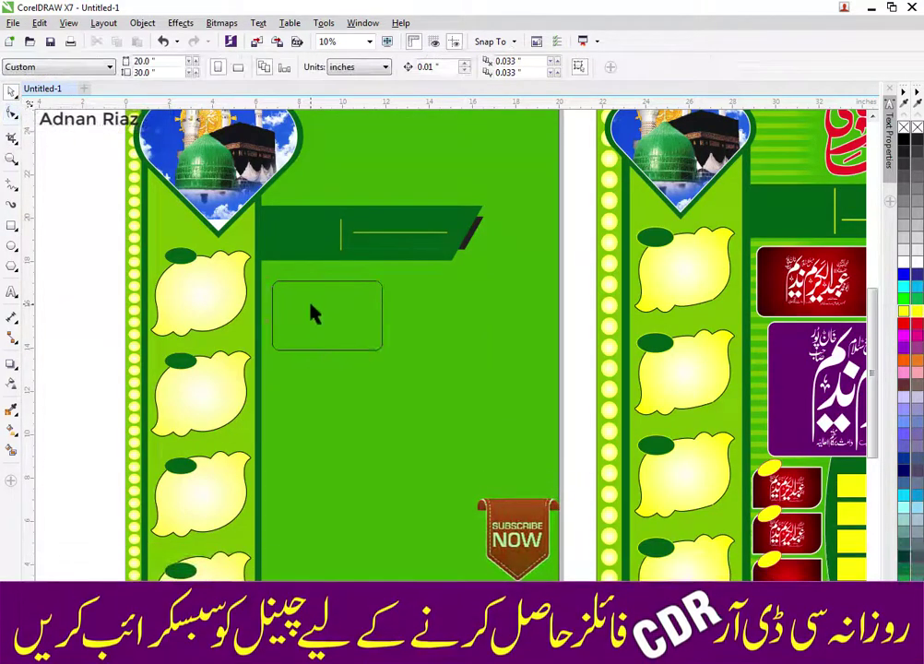
- Apply the yellow shape's elliptical gradient to the rounded rectangle and recolour it from a red centre to dark edges
click(311, 305)
key(g)
click(137, 67)
click(211, 316)
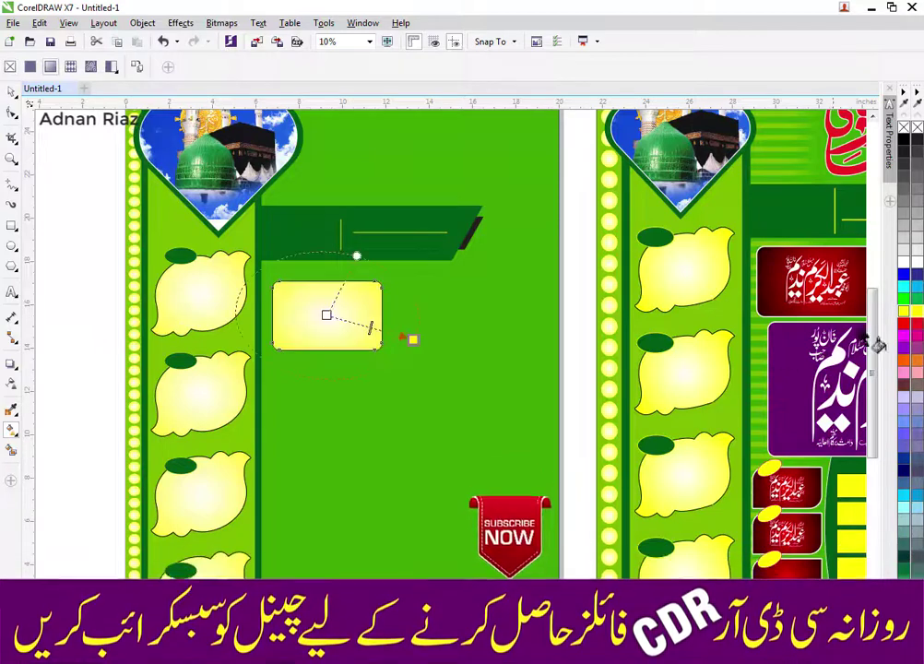
drag(339, 327, 334, 323)
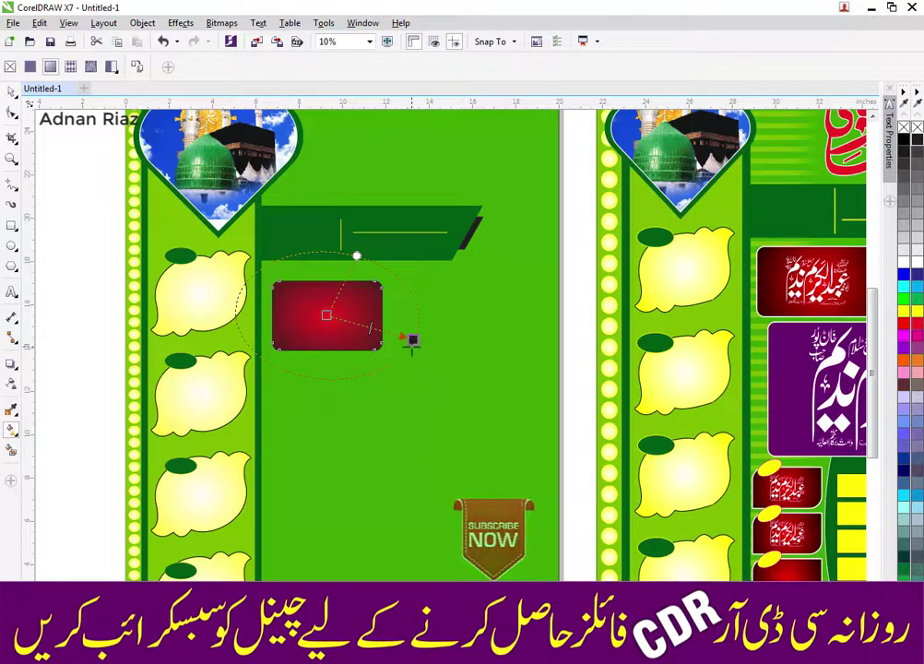
click(422, 347)
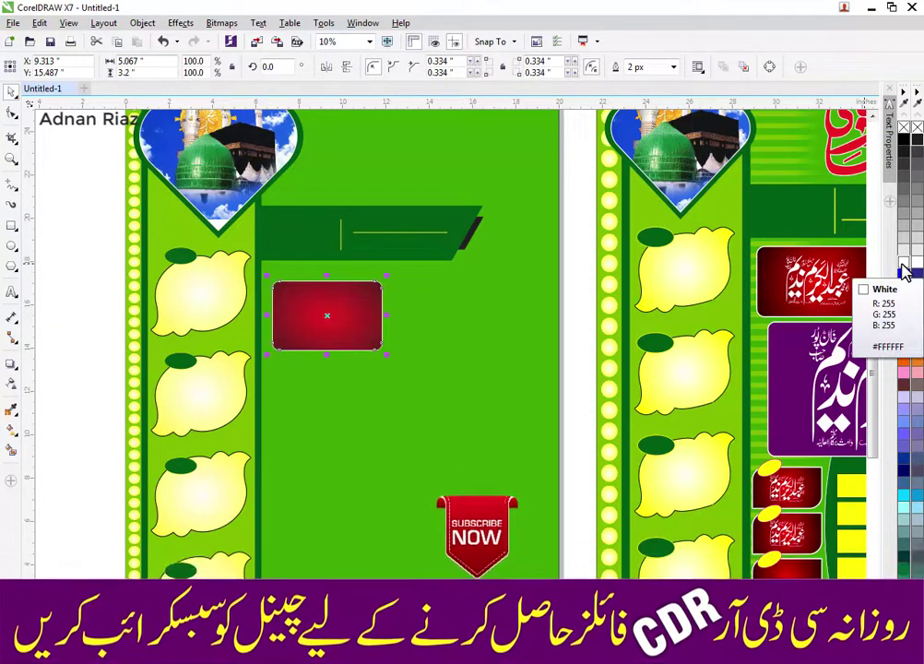
- Give the red box a white 16 px outline with rounded corners and line caps, behind the fill and scaling with the object
key(F12)
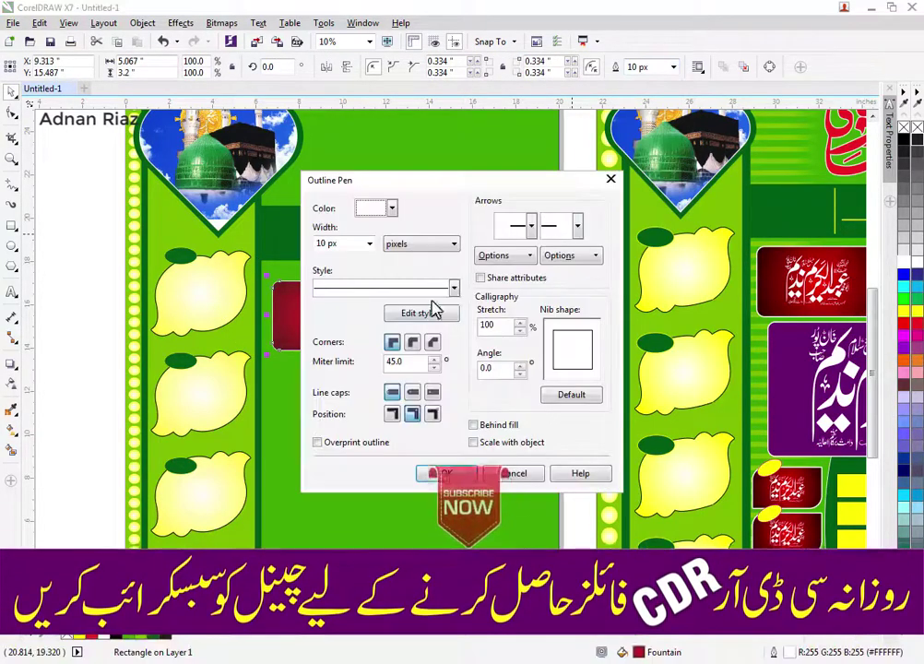
click(441, 476)
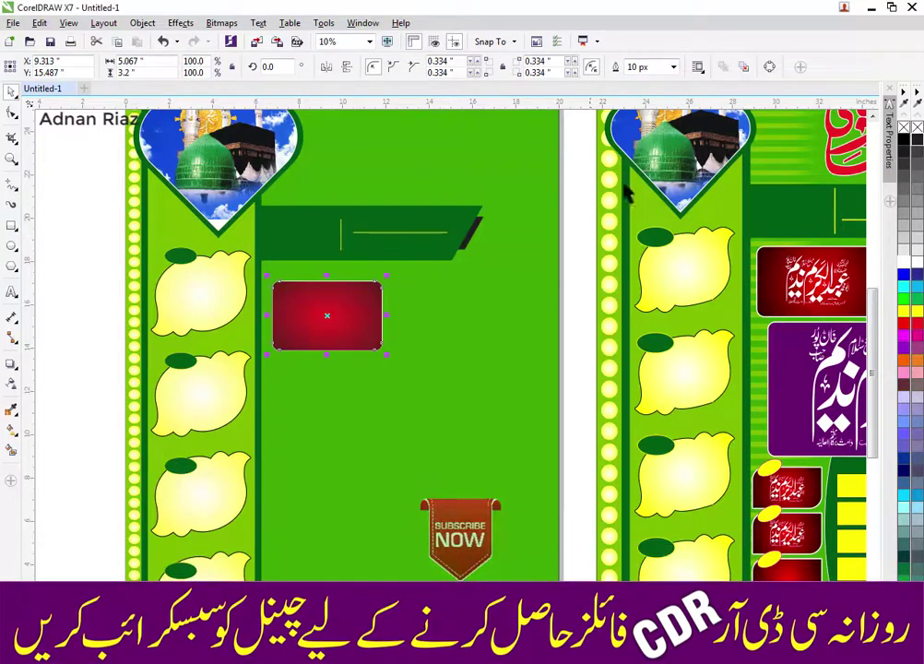
key(F12)
click(369, 243)
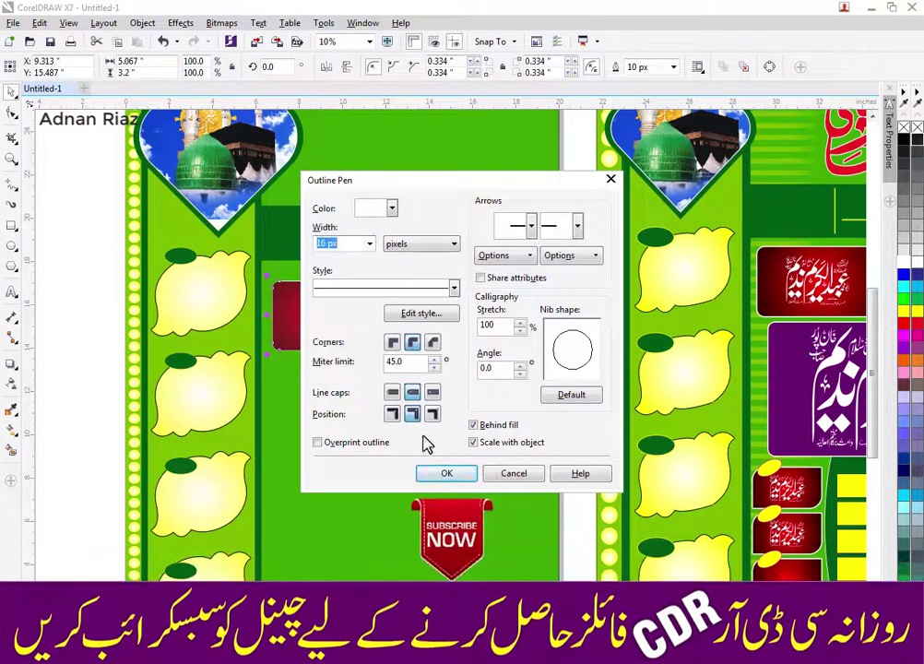
key(Return)
- Copy the red box level to its right, and place an enlarged purple copy centred below the pair
drag(312, 314, 462, 313)
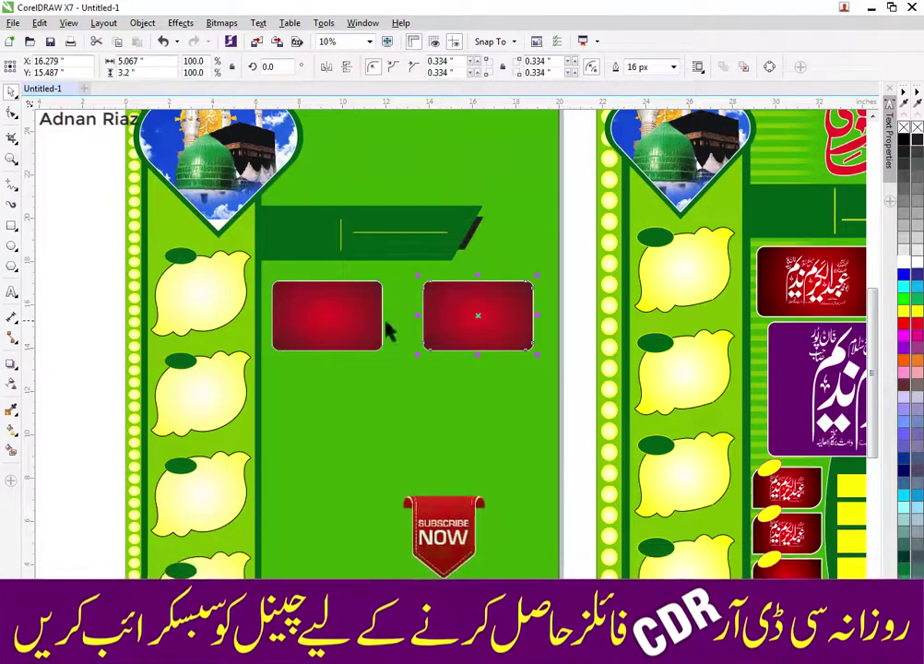
scroll(373, 214, down, 1)
mouse_move(431, 272)
mouse_down()
mouse_move(383, 323)
mouse_move(448, 274)
mouse_up()
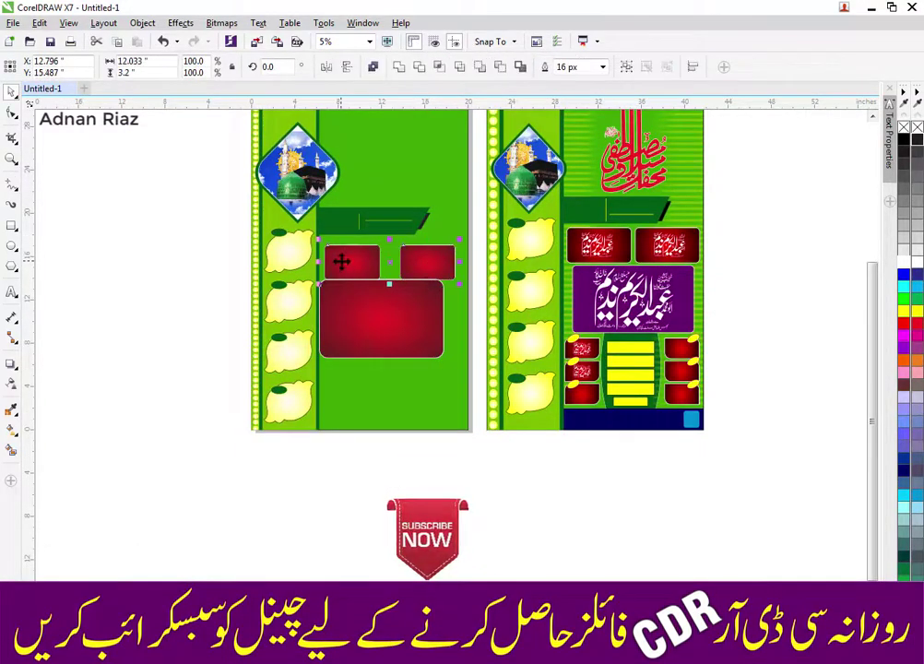
mouse_move(370, 310)
mouse_down()
mouse_move(383, 305)
mouse_move(381, 314)
mouse_up()
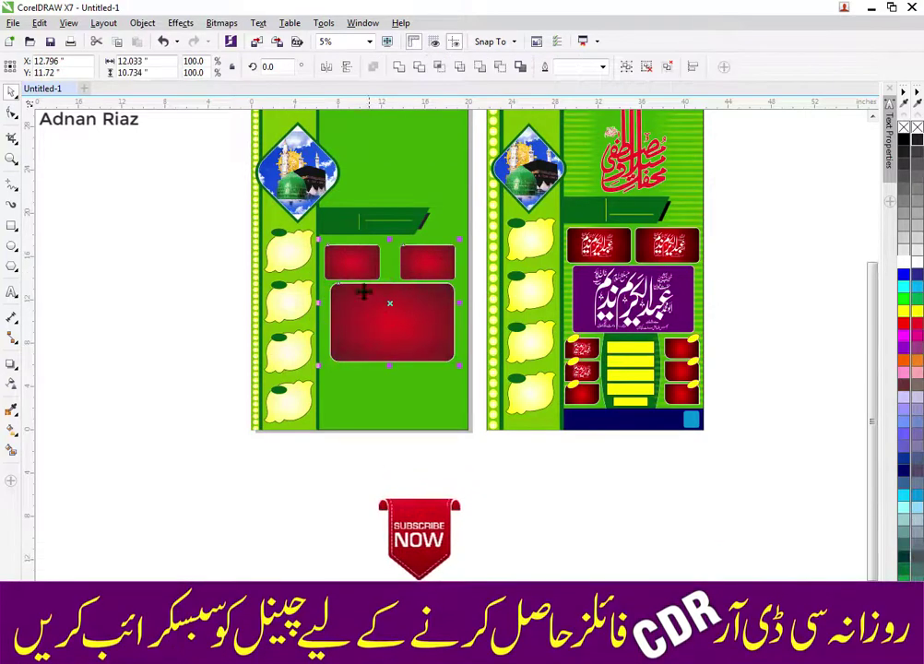
click(70, 635)
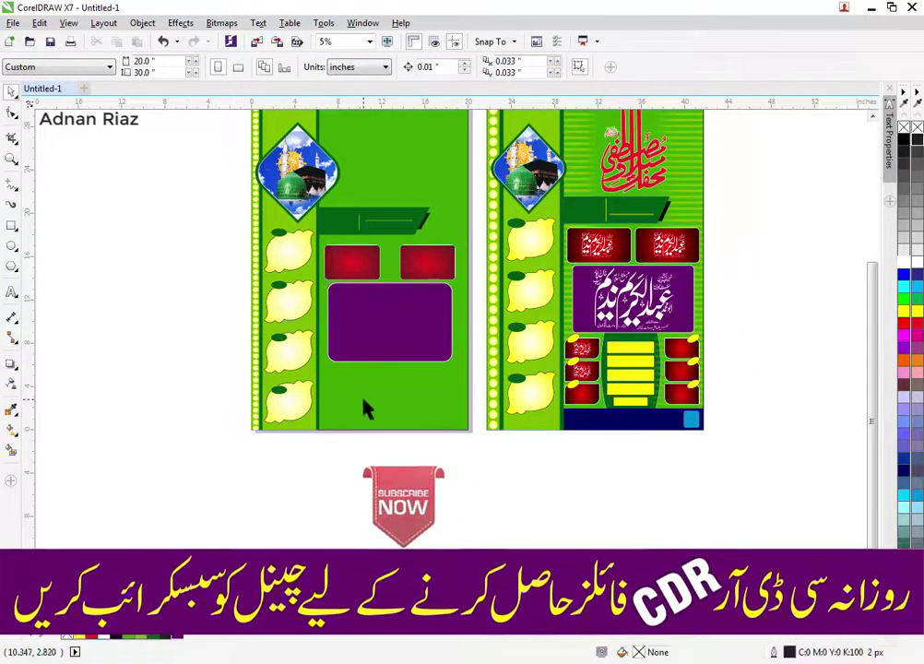
- Draw a horizontal line about 4.57 inches long near the page top, across the left panel's edge, and give it a 25 px outline
mouse_move(356, 358)
mouse_down()
mouse_move(344, 376)
mouse_move(347, 368)
mouse_up()
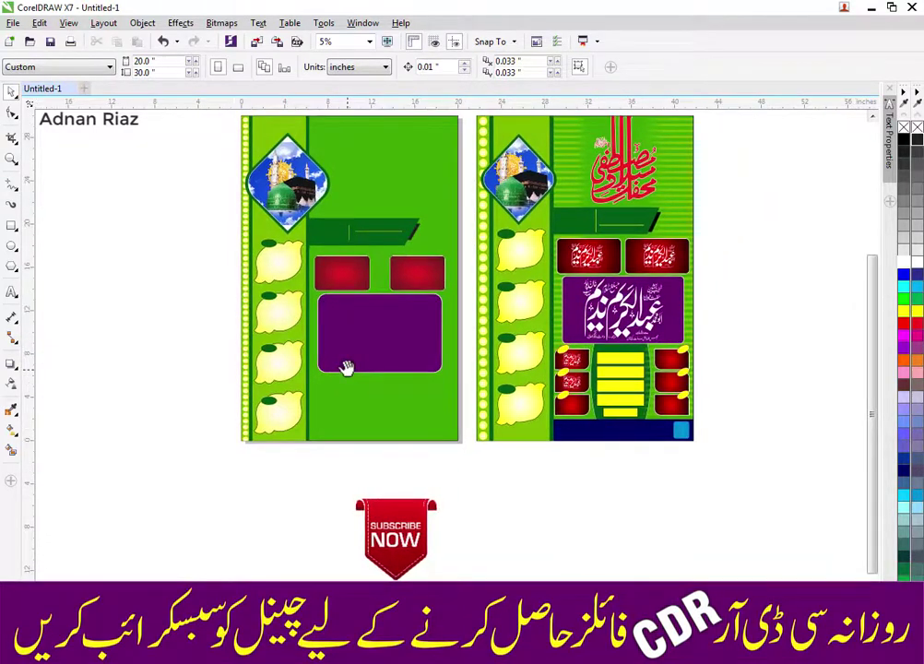
click(11, 184)
drag(280, 156, 269, 209)
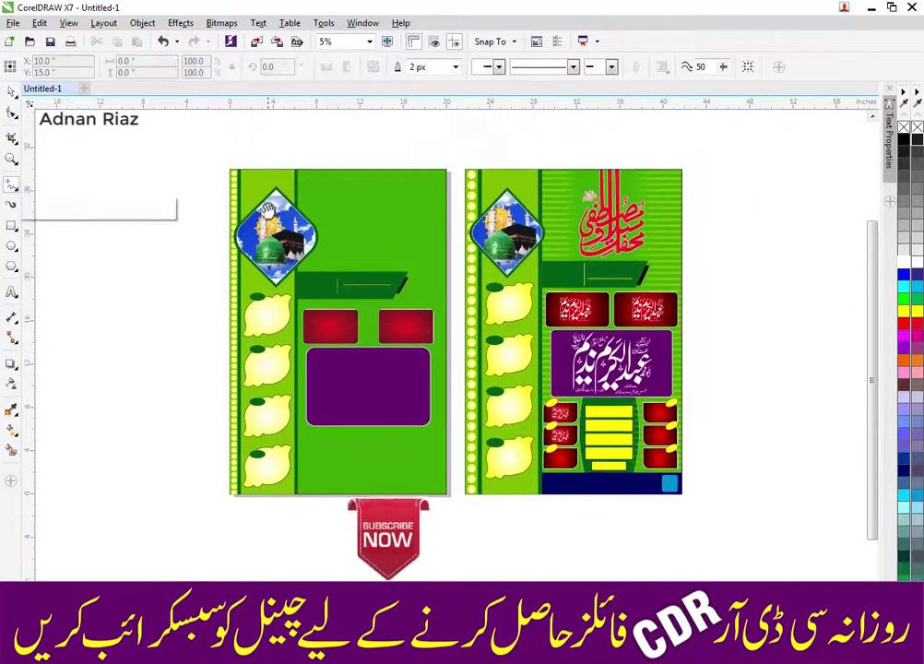
scroll(256, 189, up, 1)
click(341, 189)
scroll(314, 166, up, 1)
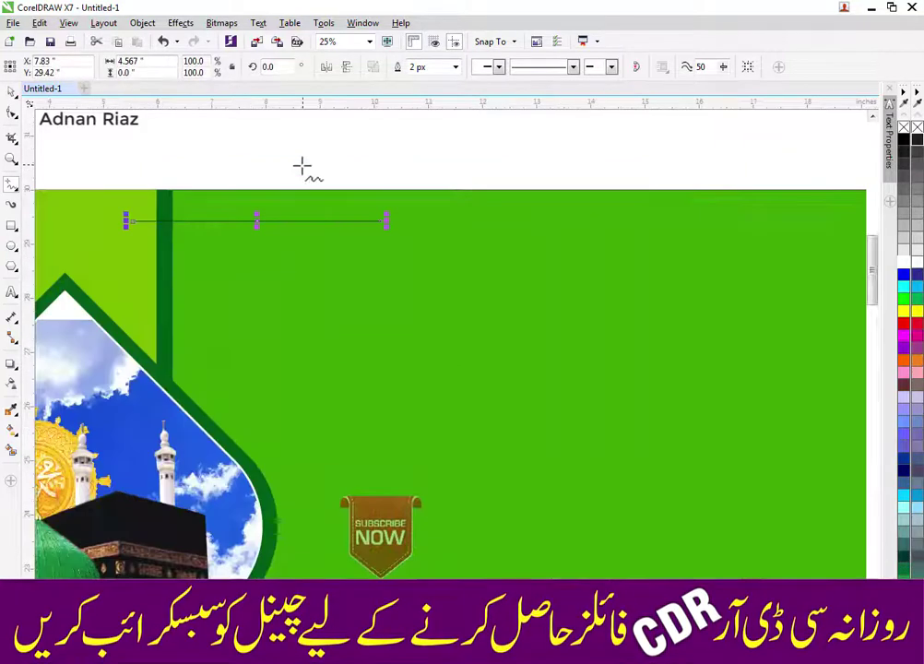
click(426, 179)
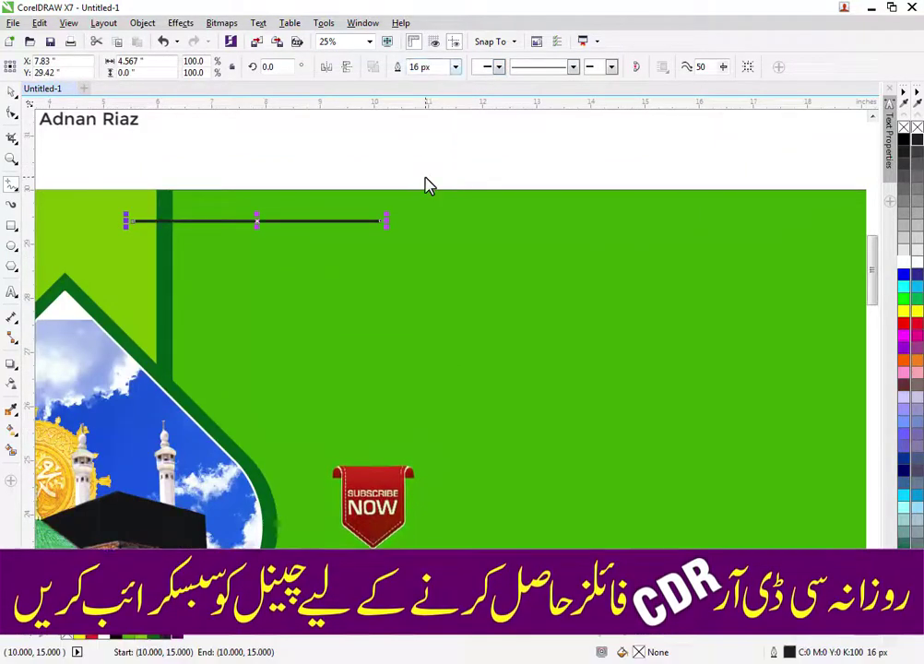
click(455, 67)
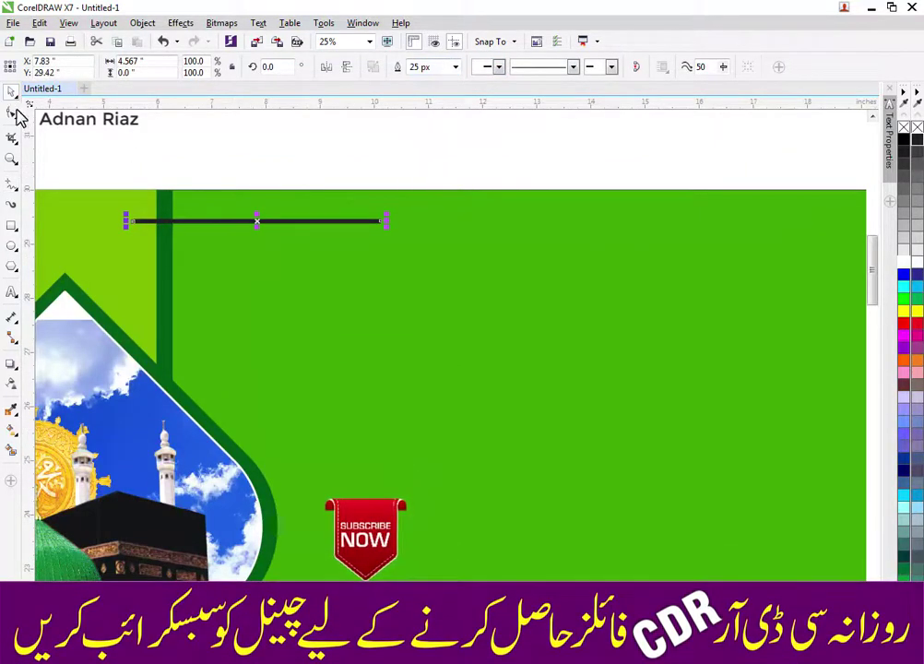
- Convert the line's outline to an object and fill the resulting bar with light green R123 G189 B0
click(224, 222)
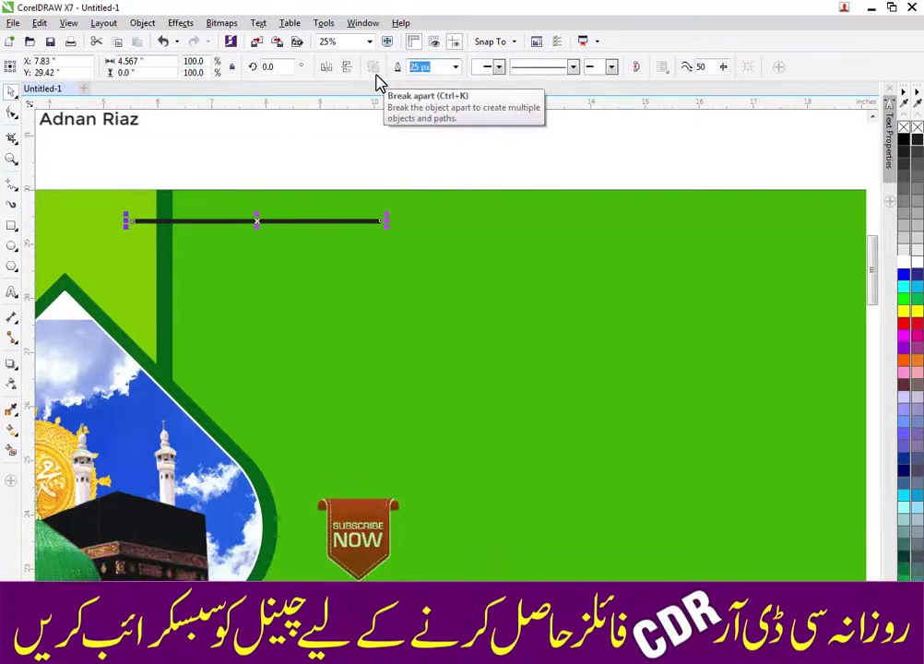
key(ctrl+shift+q)
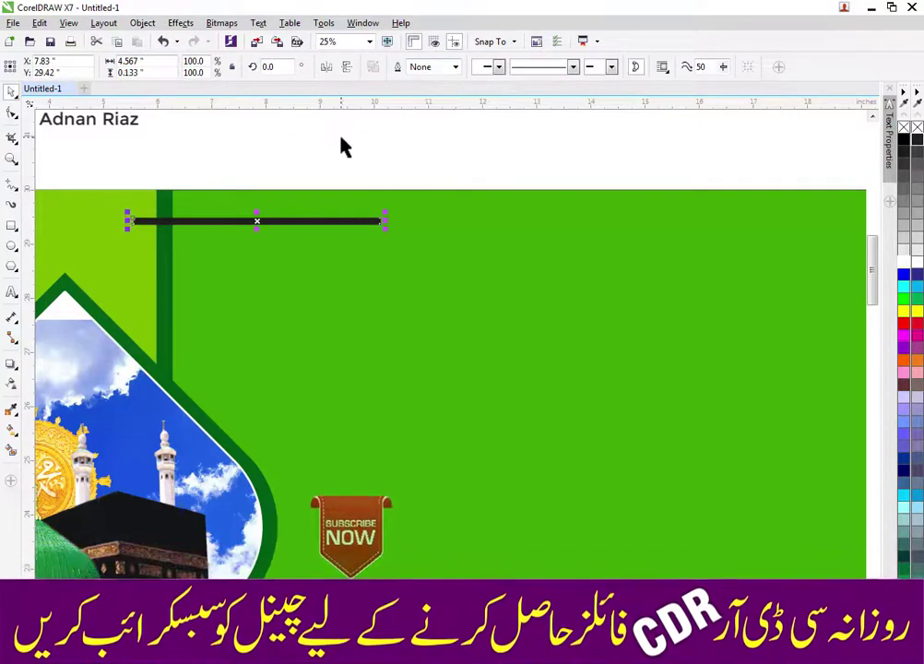
click(339, 136)
scroll(343, 188, down, 2)
click(103, 637)
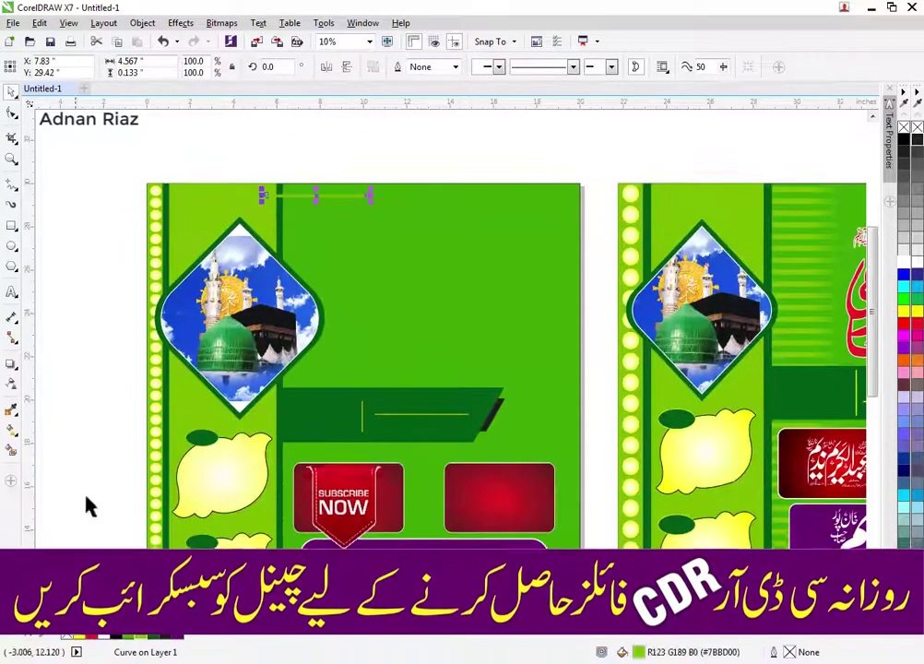
- Shift the light green bar slightly right and give it a linear transparency that fades out completely at its right end
click(420, 165)
scroll(312, 190, up, 2)
scroll(314, 199, up, 2)
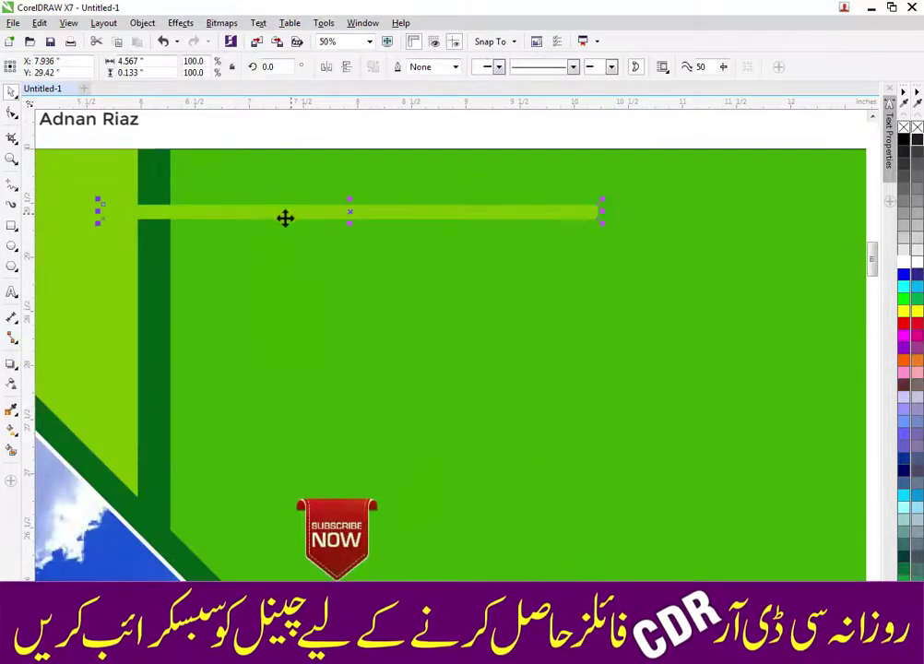
click(17, 383)
drag(370, 212, 562, 214)
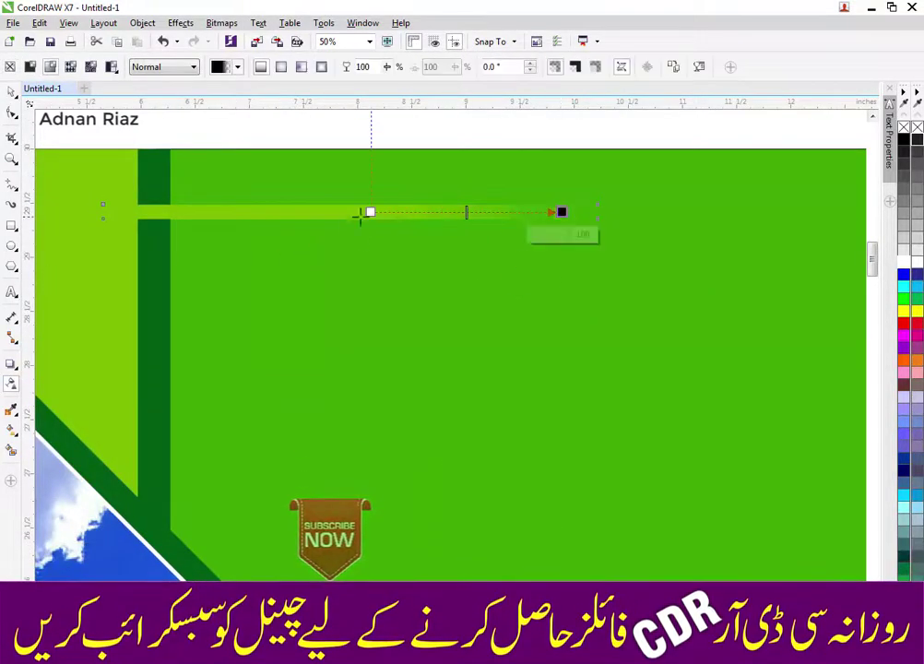
click(11, 91)
scroll(295, 177, down, 1)
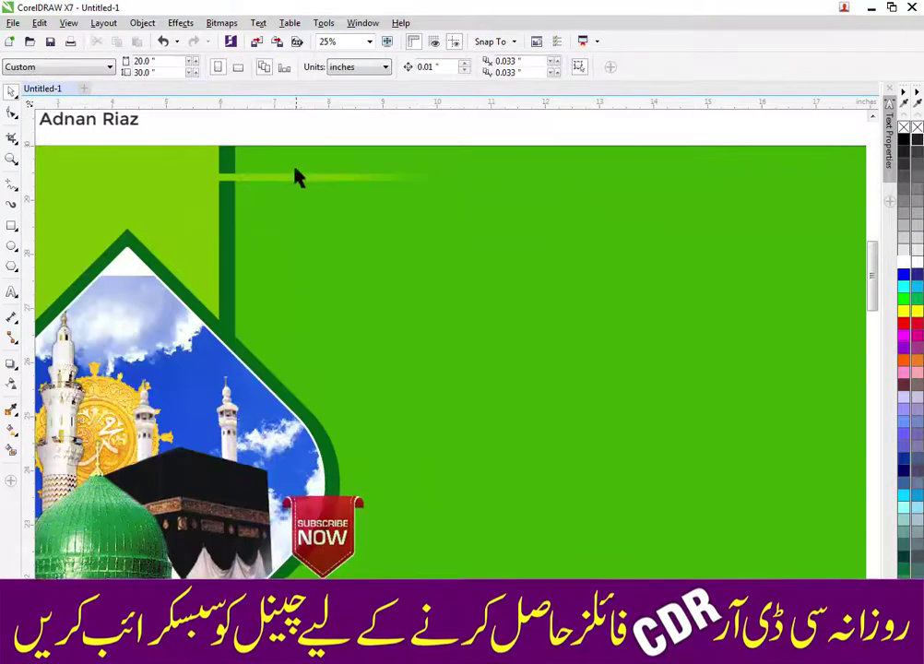
- Put the faded bar inside the green background's PowerClip and position it near the page top against the left panel's edge
click(399, 127)
click(316, 178)
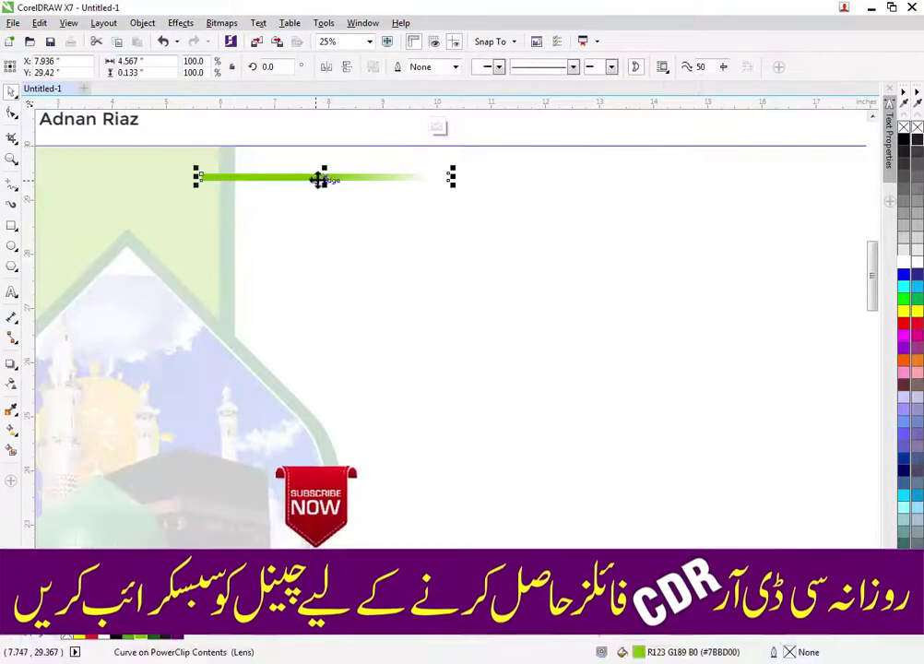
drag(310, 175, 330, 169)
right_click(330, 168)
scroll(275, 203, down, 1)
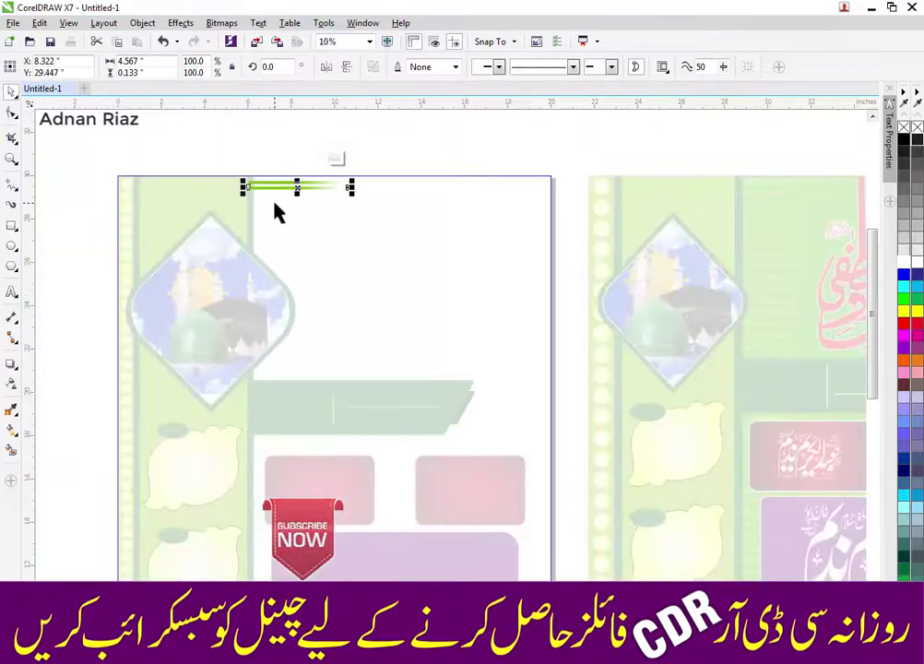
click(278, 160)
scroll(289, 216, up, 1)
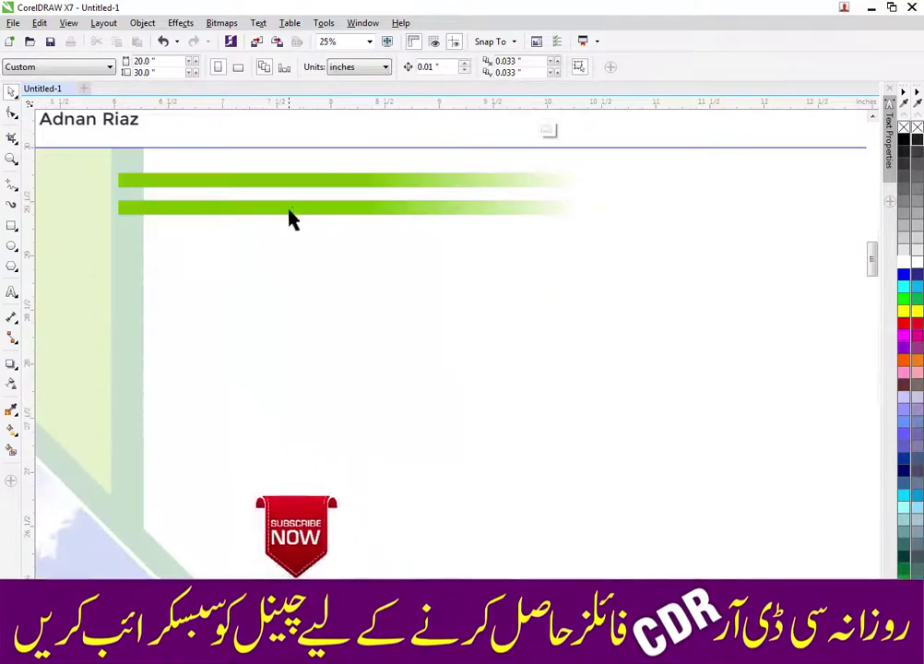
scroll(292, 215, up, 1)
click(292, 215)
drag(296, 247, 296, 247)
key(ctrl+z)
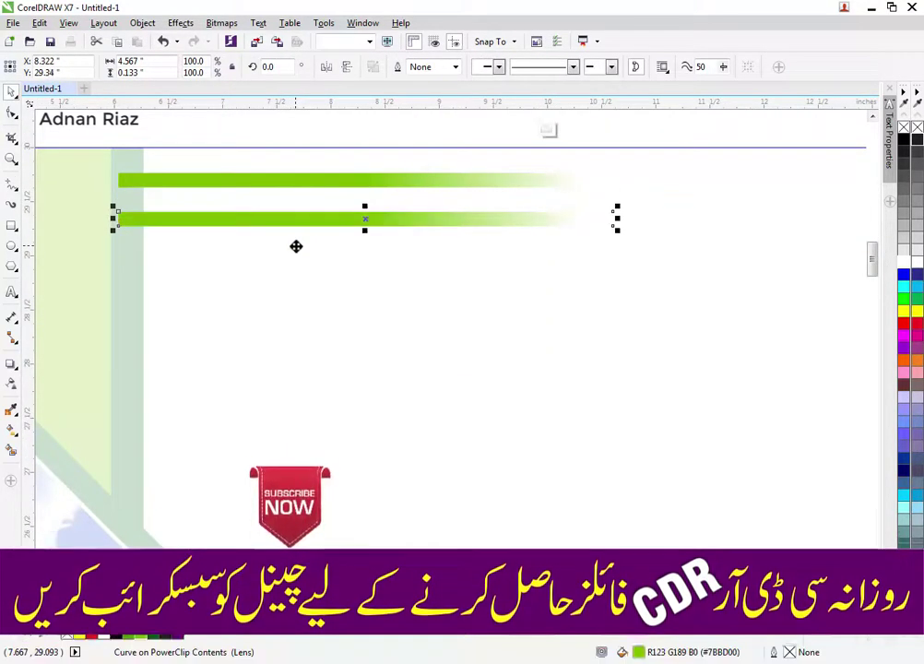
key(ctrl+z)
- Copy the faded bar about 0.4 inch below itself and repeat the copy at equal spacing down to the bottom of the page
drag(311, 184, 309, 217)
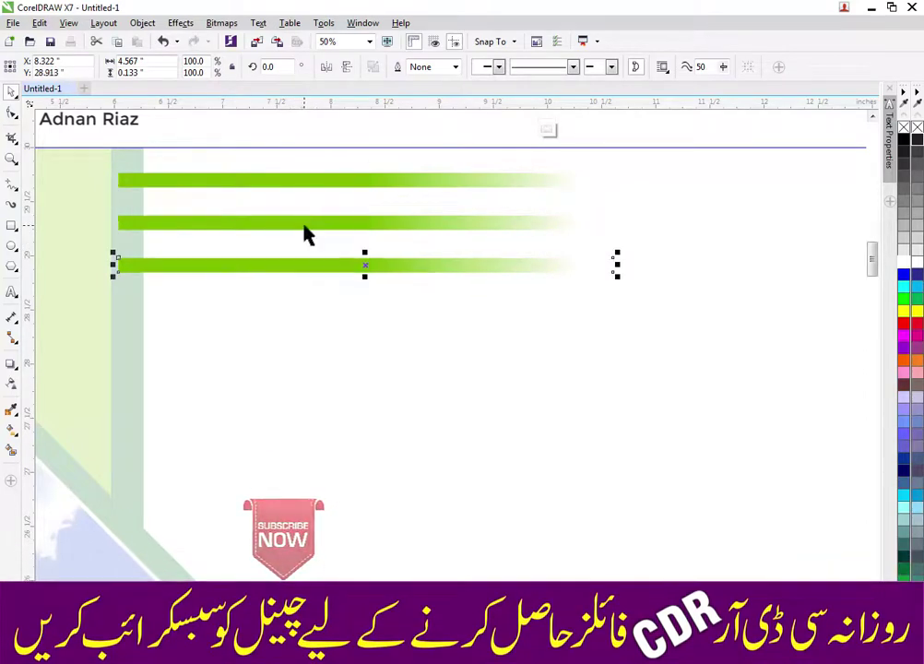
scroll(300, 224, down, 2)
scroll(334, 177, down, 1)
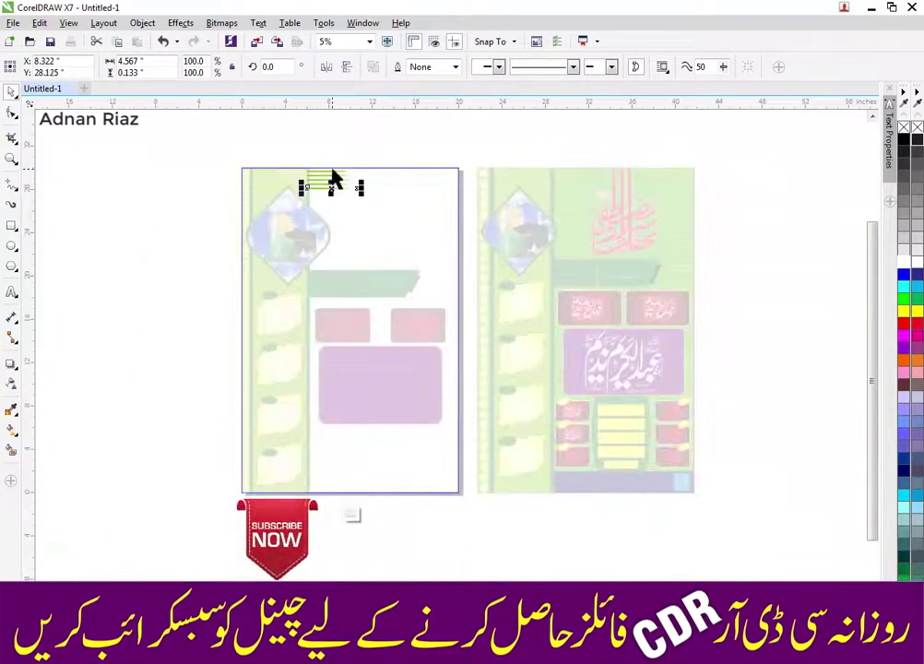
key(ctrl+r)
key(ctrl+r)
key(ctrl+r)
key(ctrl+r)
key(ctrl+r)
key(ctrl+r)
key(ctrl+r)
key(ctrl+r)
key(ctrl+r)
key(ctrl+r)
key(ctrl+r)
key(ctrl+r)
key(ctrl+r)
key(ctrl+r)
key(ctrl+r)
key(ctrl+r)
key(ctrl+r)
key(ctrl+r)
key(ctrl+r)
key(ctrl+r)
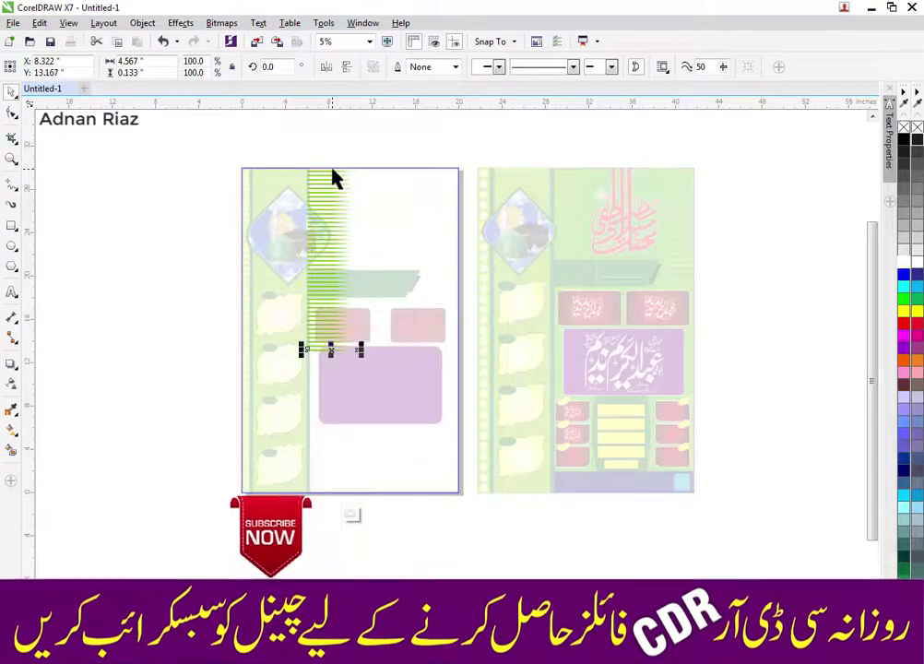
key(ctrl+r)
key(ctrl+r)
key(ctrl+r)
key(ctrl+r)
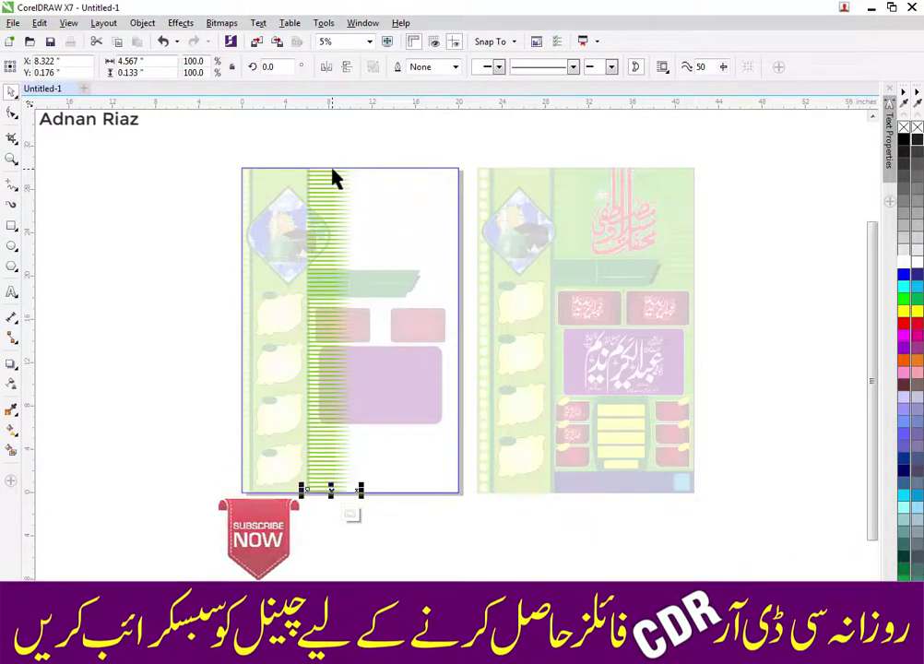
- Place a mirrored copy of the whole stripe column at the page's right edge and finish editing the PowerClip
drag(260, 558, 400, 139)
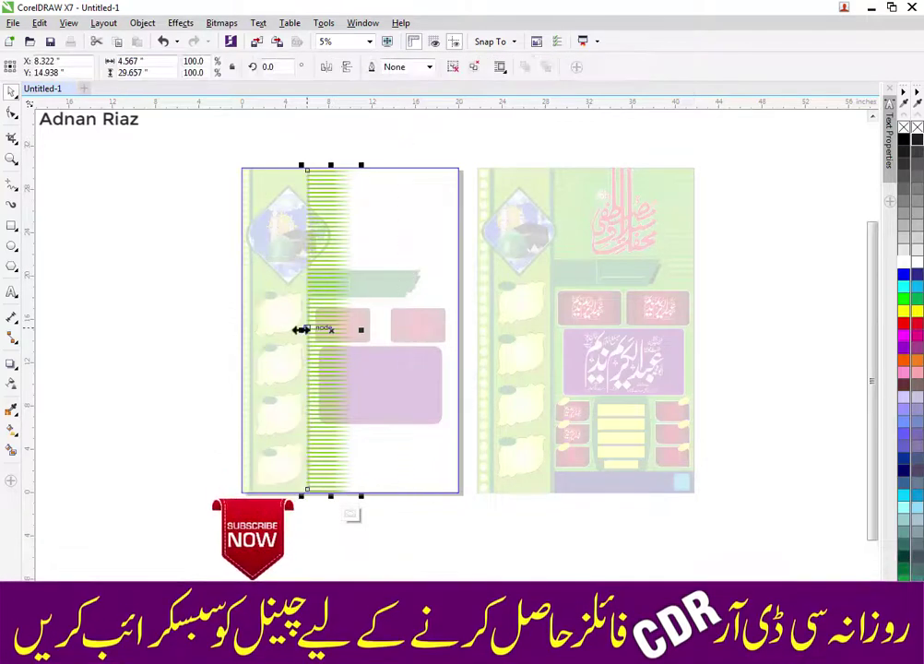
drag(302, 329, 441, 329)
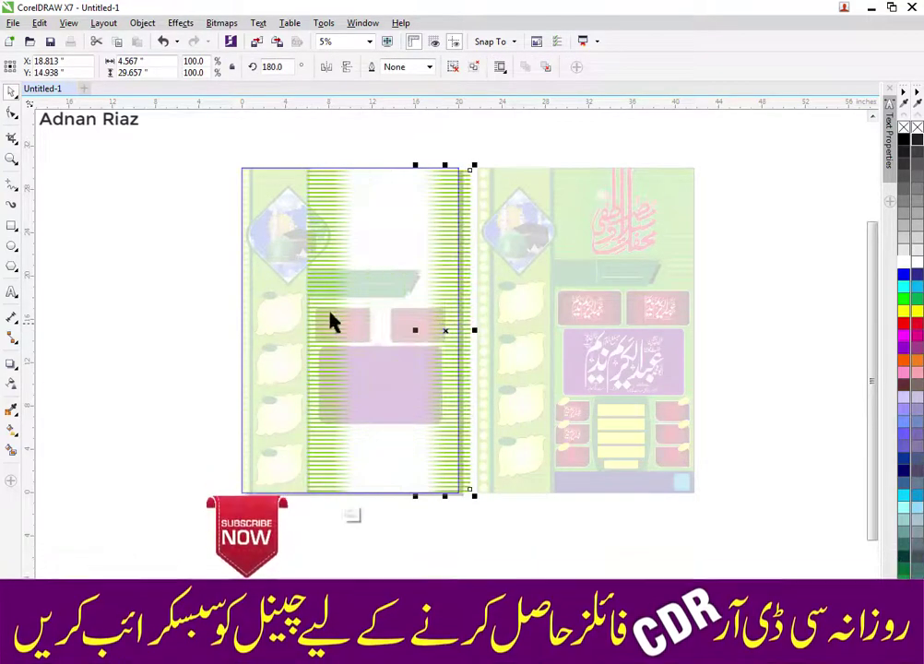
click(352, 514)
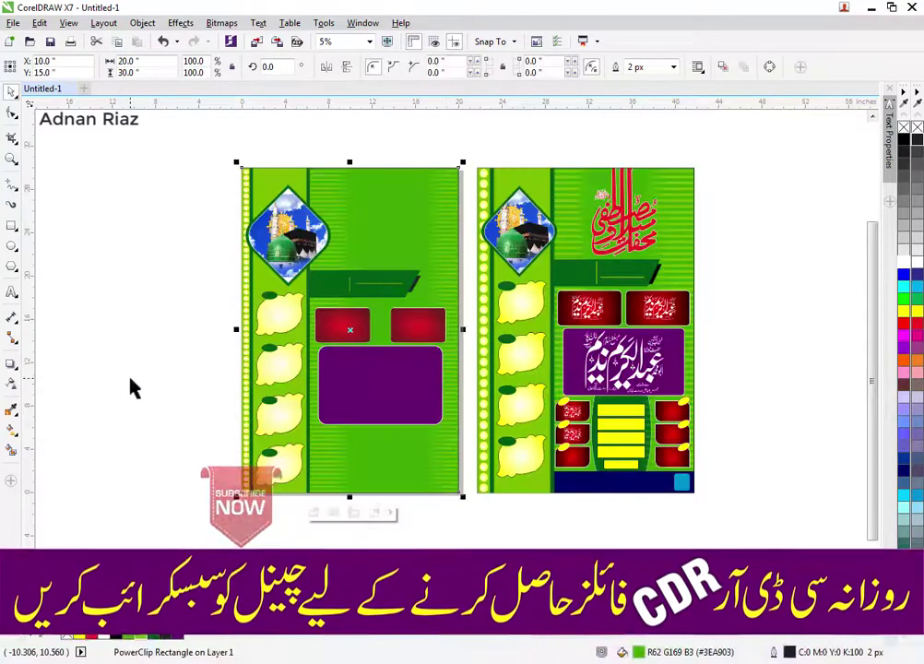
click(130, 385)
- Scale the diamond-shaped mosque picture down to about 6.8 by 8.15 inches and centre it near the top of the left panel
drag(349, 384, 366, 375)
scroll(359, 402, up, 1)
scroll(350, 384, down, 1)
drag(292, 233, 292, 221)
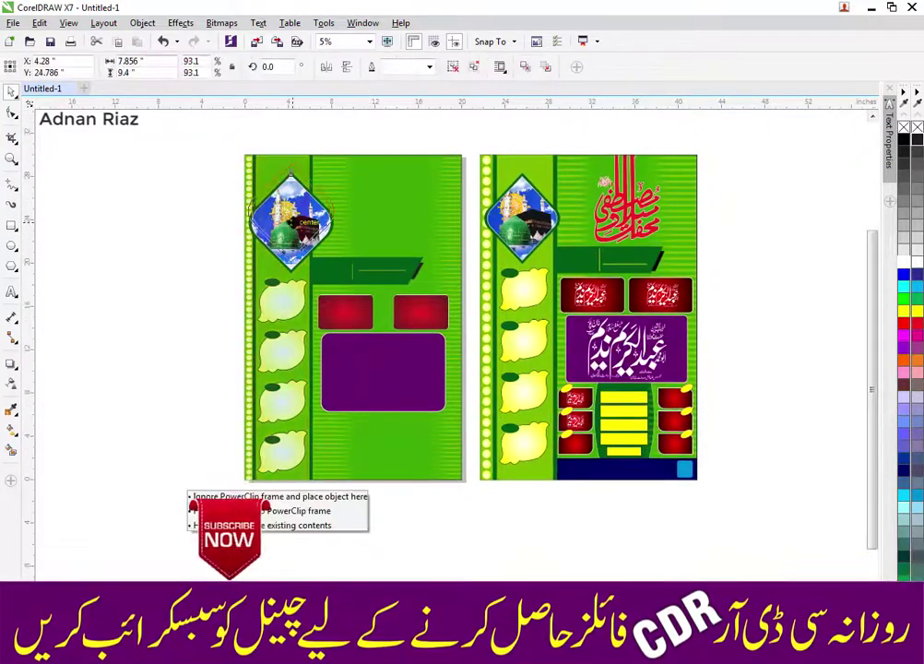
scroll(297, 171, up, 1)
drag(373, 149, 351, 163)
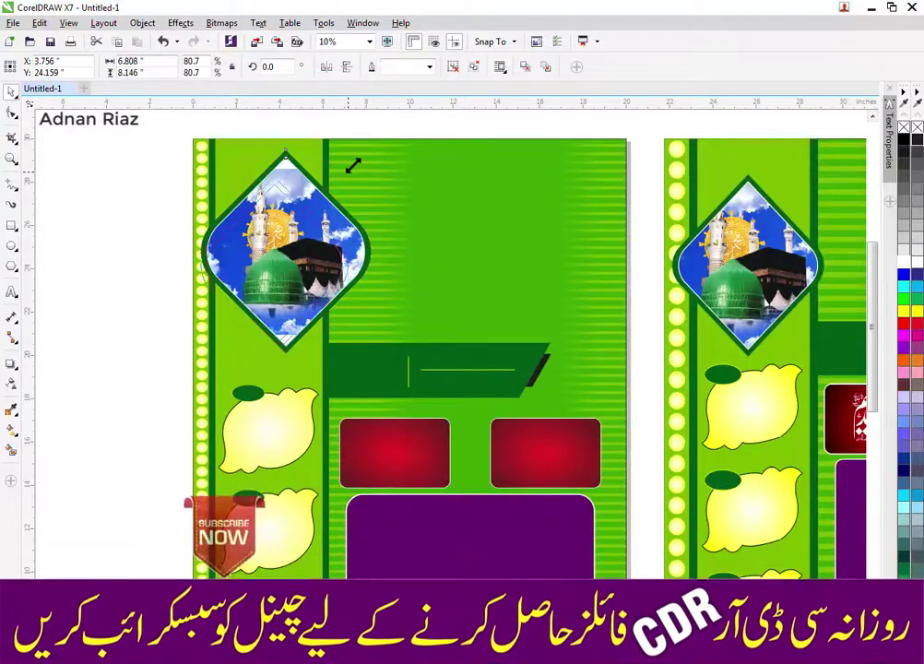
drag(270, 262, 273, 245)
key(Escape)
scroll(385, 318, down, 1)
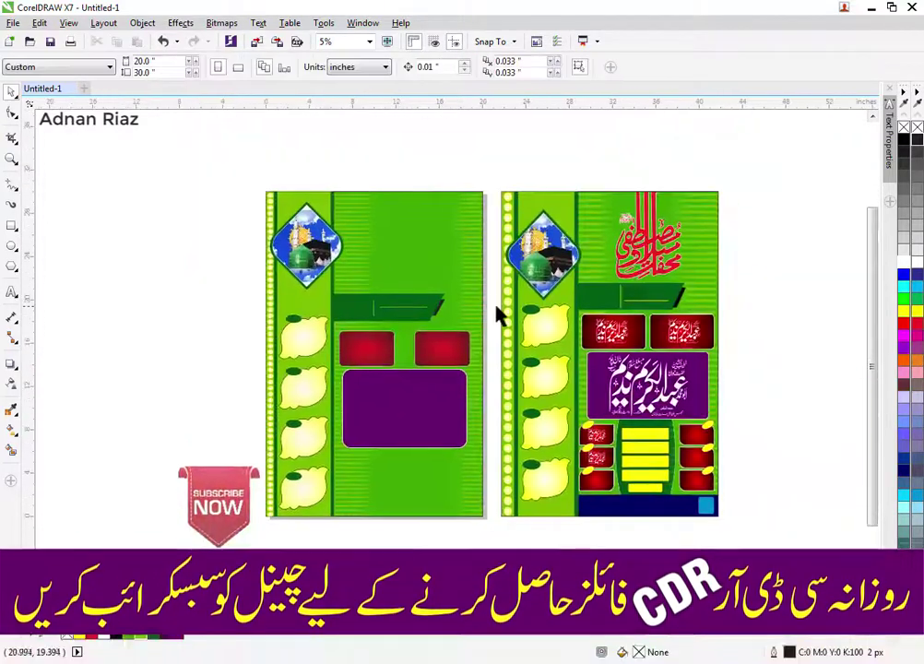
- Move the slanted banner, both red boxes and the purple box up together on the working poster
drag(496, 281, 325, 483)
drag(372, 429, 373, 408)
click(221, 394)
drag(297, 379, 310, 344)
- Draw a rectangle of about 13.73 by 1.56 inches along the page bottom beside the left panel, filled dark blue without an outline
click(12, 226)
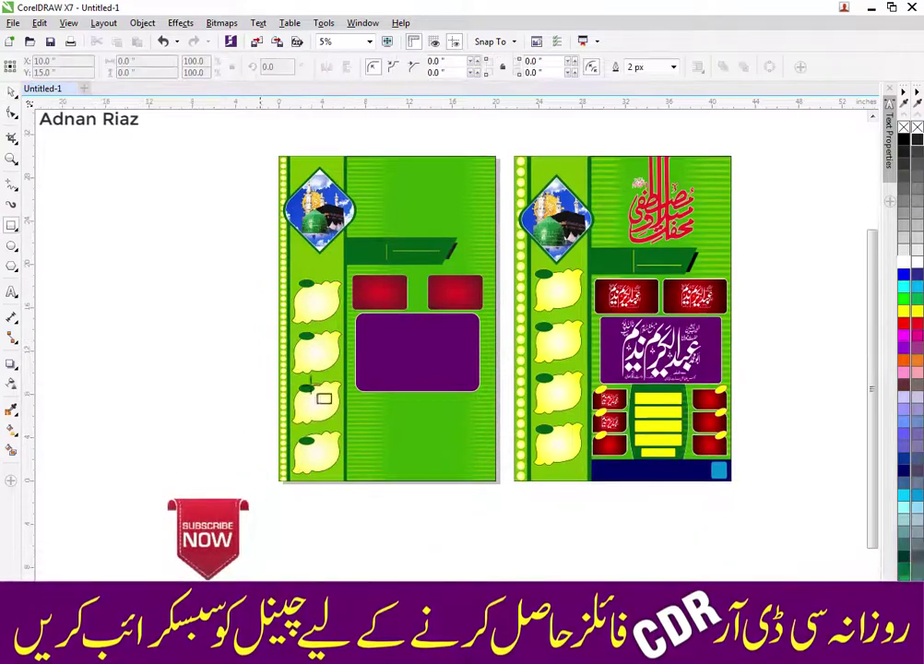
scroll(372, 424, up, 1)
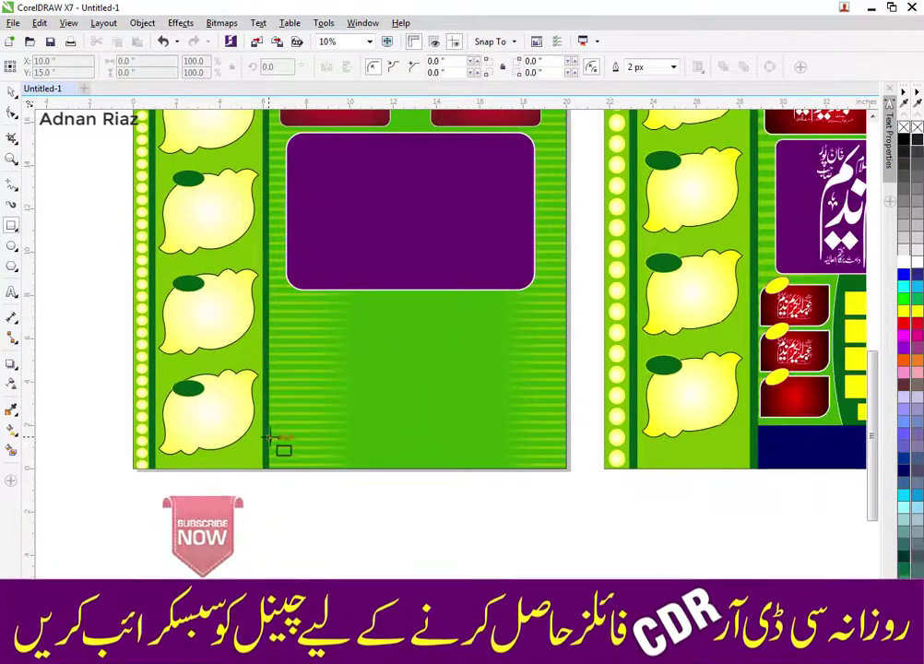
drag(545, 447, 524, 444)
click(917, 275)
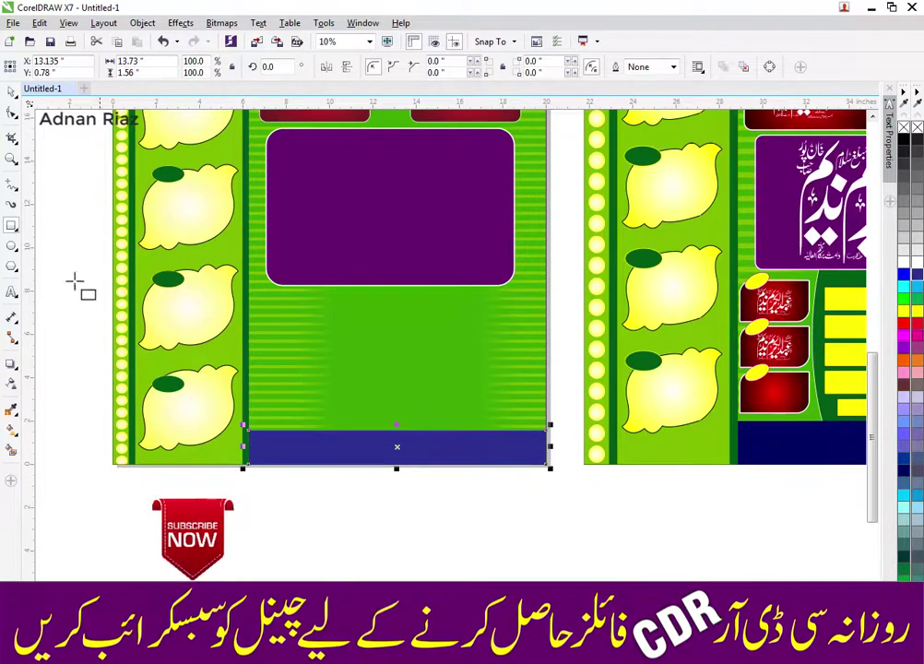
click(12, 93)
click(74, 221)
- Draw a rectangle of about 3.03 by 1.87 inches below the purple box and round its top-left and bottom-right corners to about 0.527 inches
drag(158, 268, 116, 313)
drag(219, 315, 189, 306)
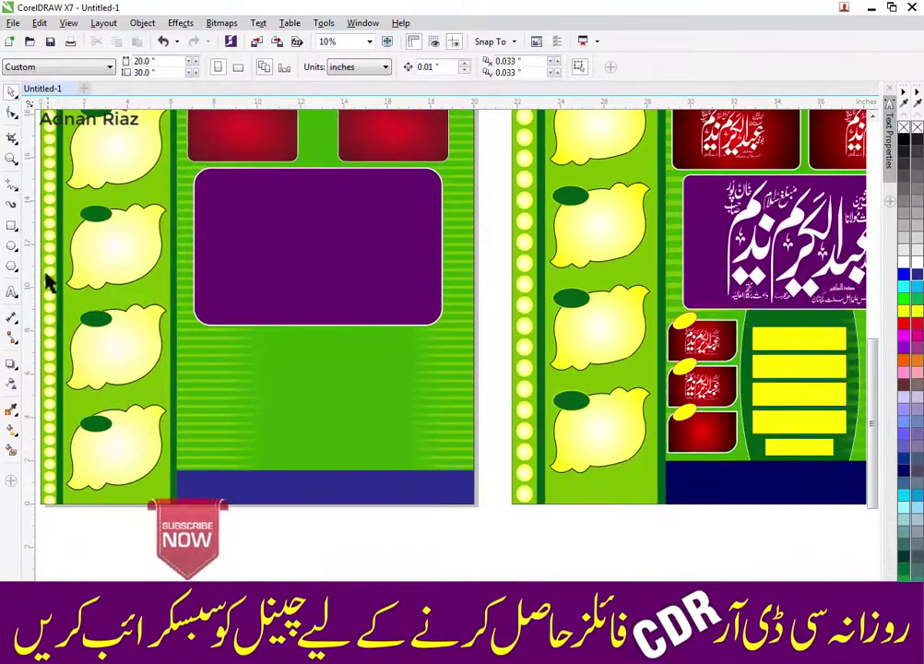
drag(238, 362, 254, 373)
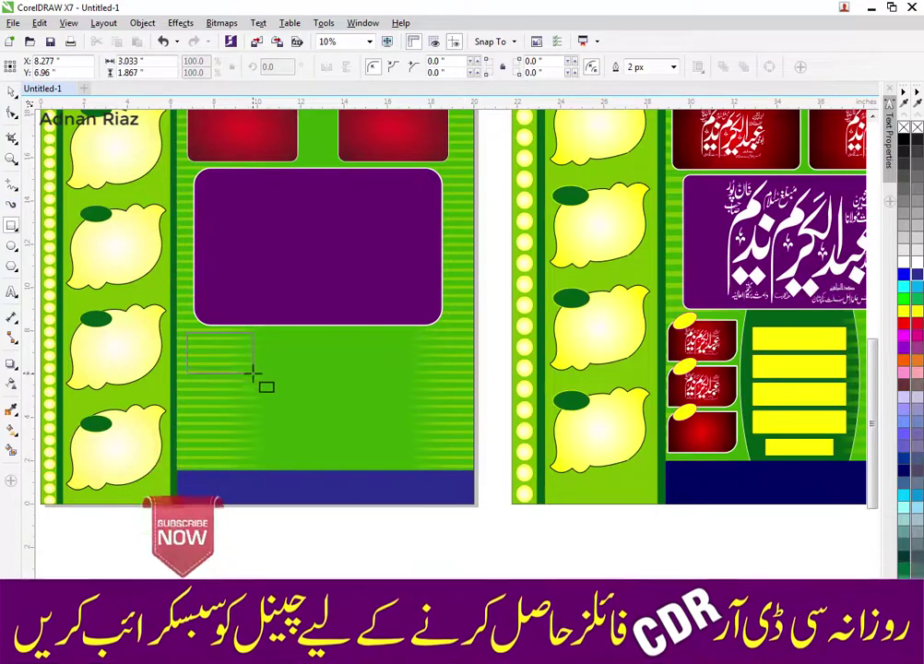
scroll(234, 343, up, 1)
click(12, 116)
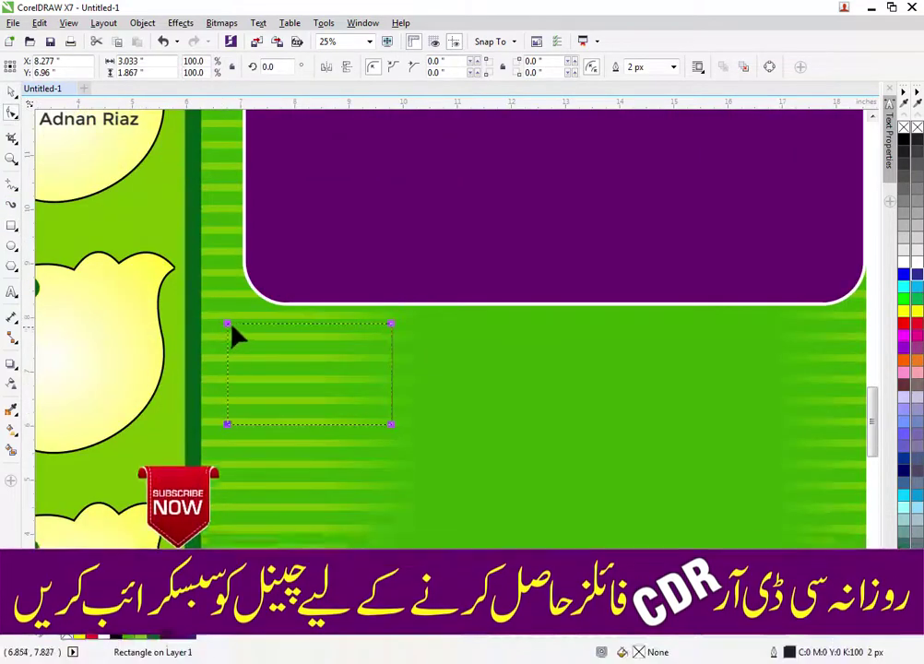
drag(392, 427, 357, 351)
scroll(358, 351, down, 1)
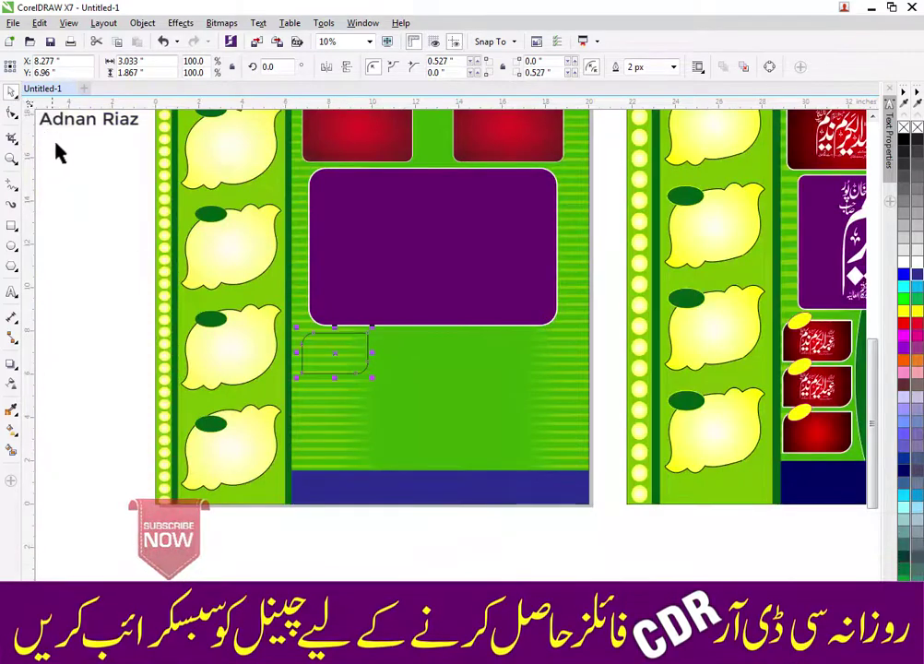
- Give the small box the red box's gradient and a white outline, and stack two evenly spaced copies below it
click(137, 70)
click(326, 136)
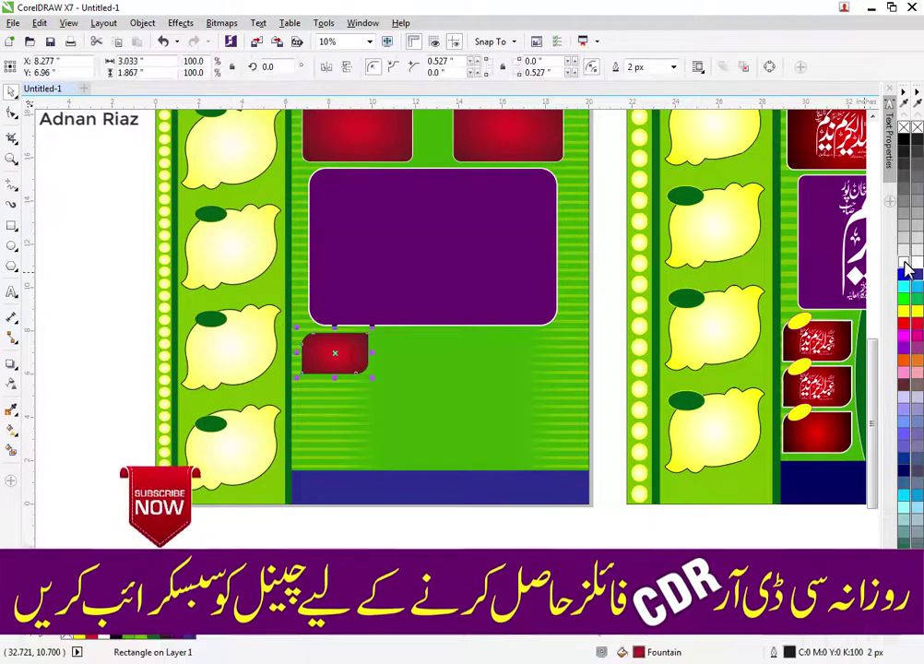
drag(335, 355, 332, 409)
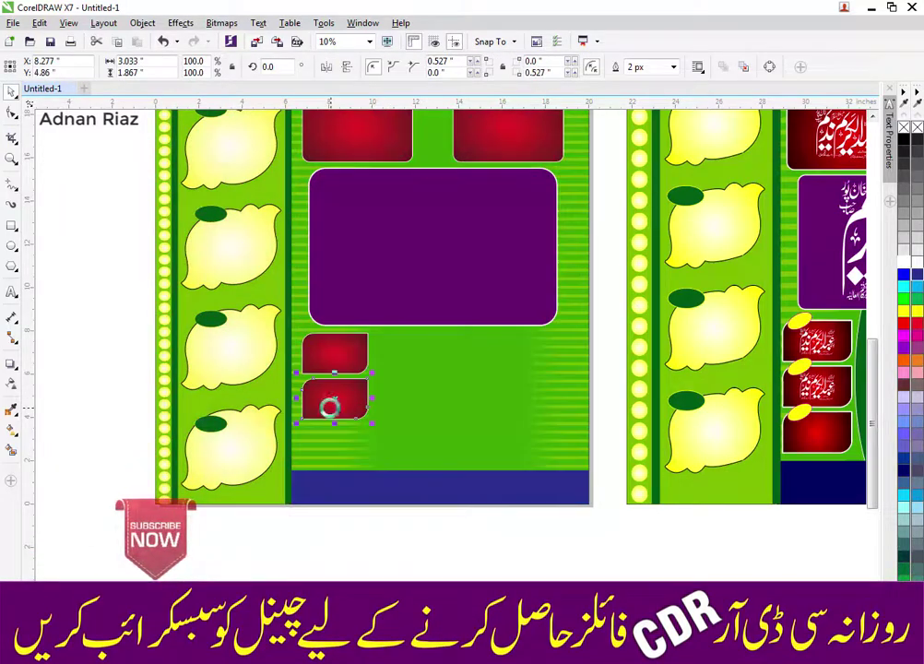
click(350, 389)
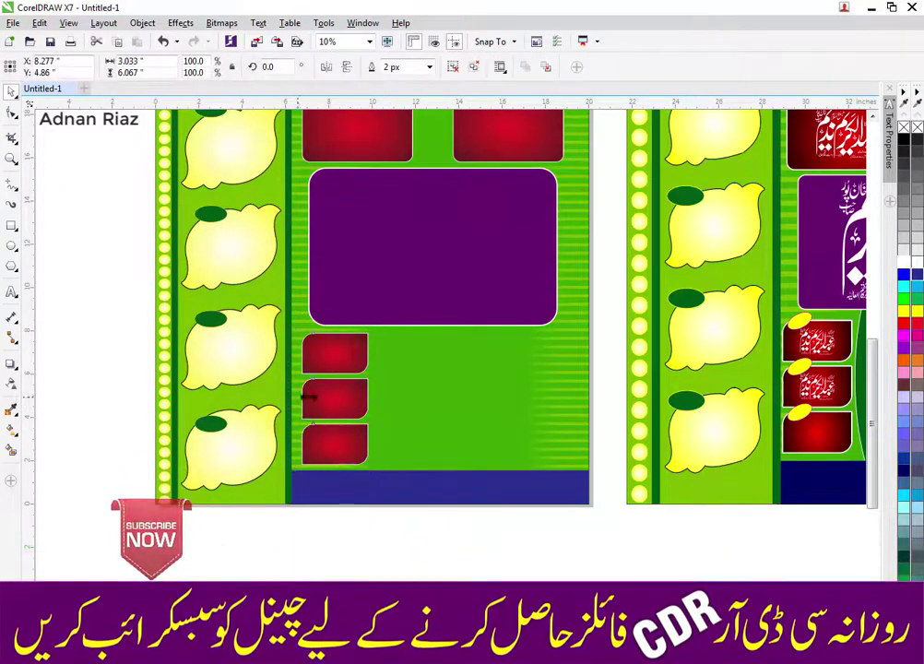
- Place a mirrored copy of the three small red boxes on the opposite side below the purple box
drag(394, 398, 536, 393)
click(413, 535)
- Draw a dark green ellipse of about 6.24 by 12.85 inches between the small red boxes, centred horizontally on the purple box
click(11, 245)
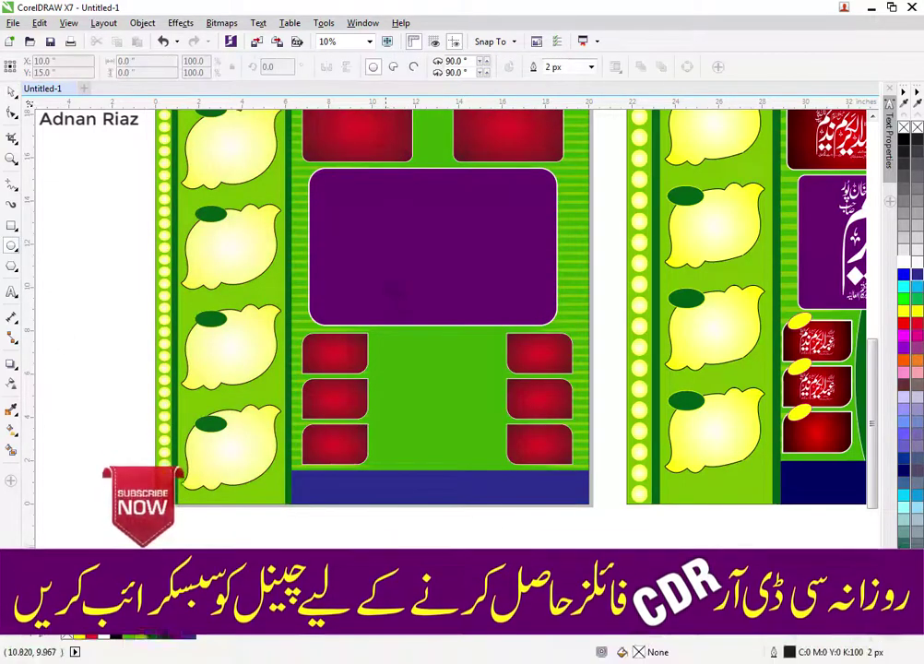
drag(379, 274, 531, 575)
drag(402, 305, 421, 281)
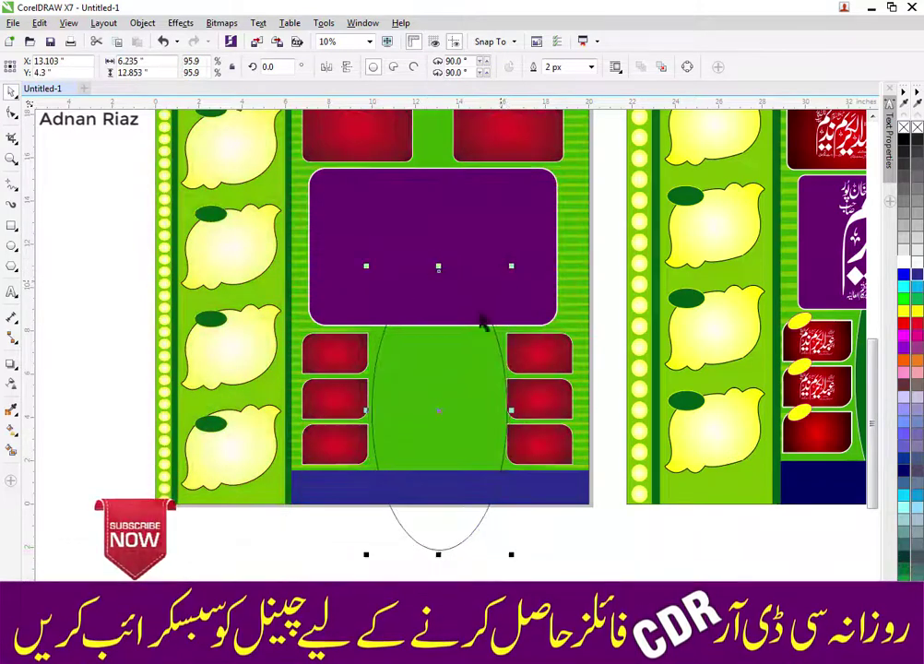
click(167, 600)
shift+click(436, 234)
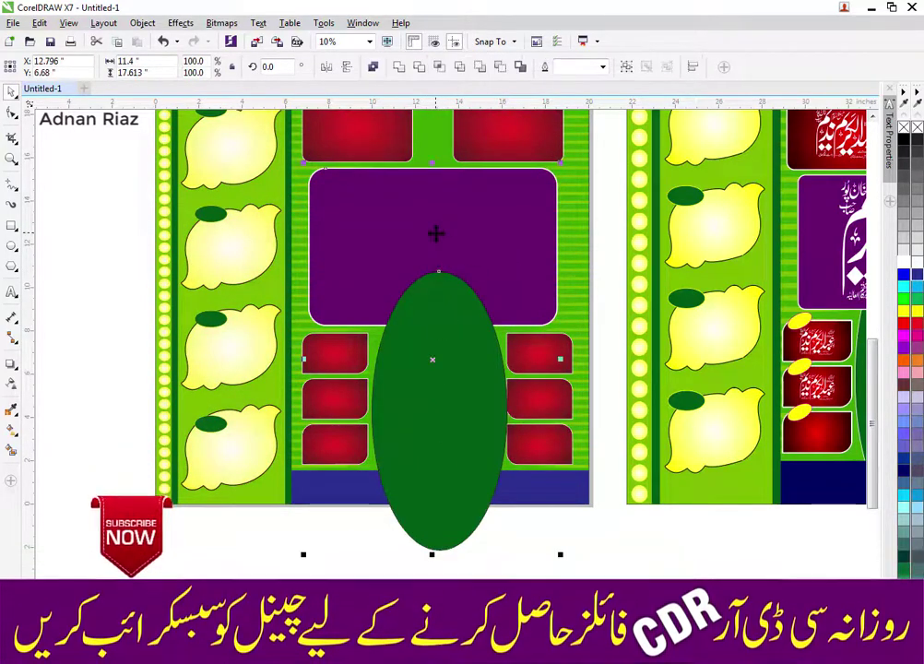
key(c)
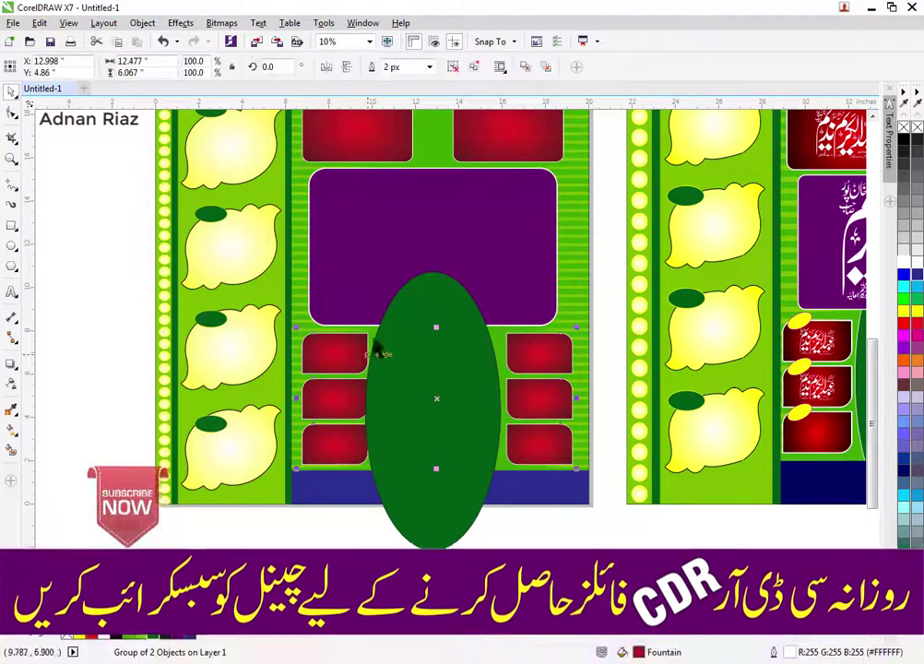
- Centre the group of six small red boxes horizontally on the purple box
shift+click(411, 234)
key(c)
click(545, 539)
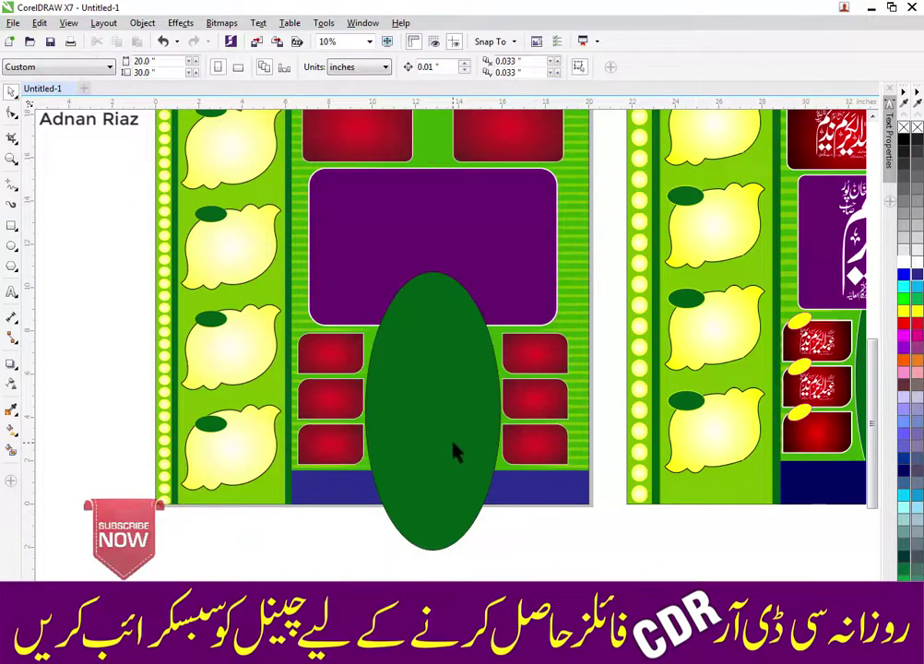
- Shrink the green ellipse to about 5.98 by 12.33 inches and give it a white 20 px outline that scales with the object
drag(522, 277, 502, 270)
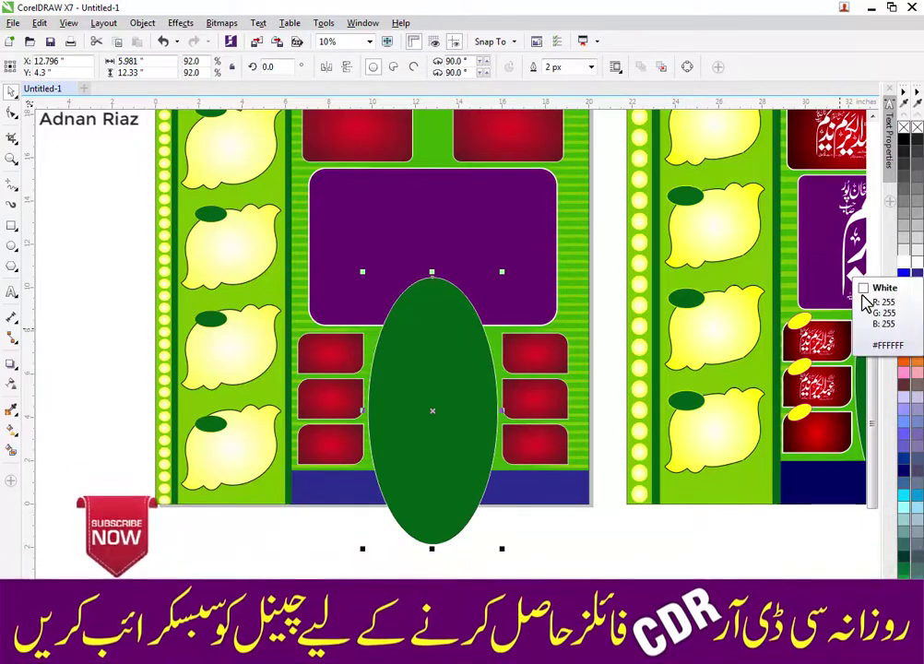
key(F12)
click(341, 366)
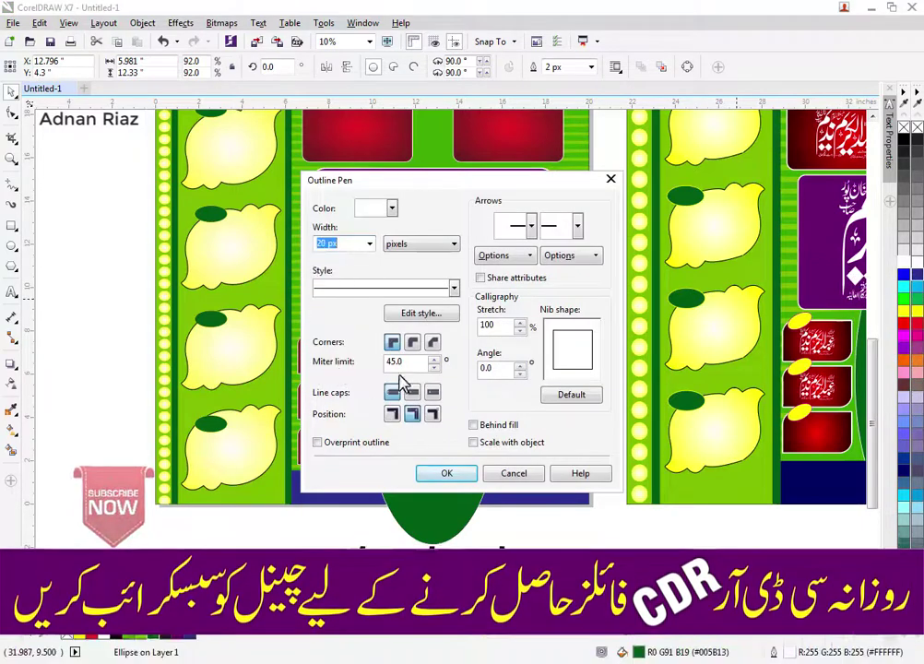
click(475, 443)
click(447, 473)
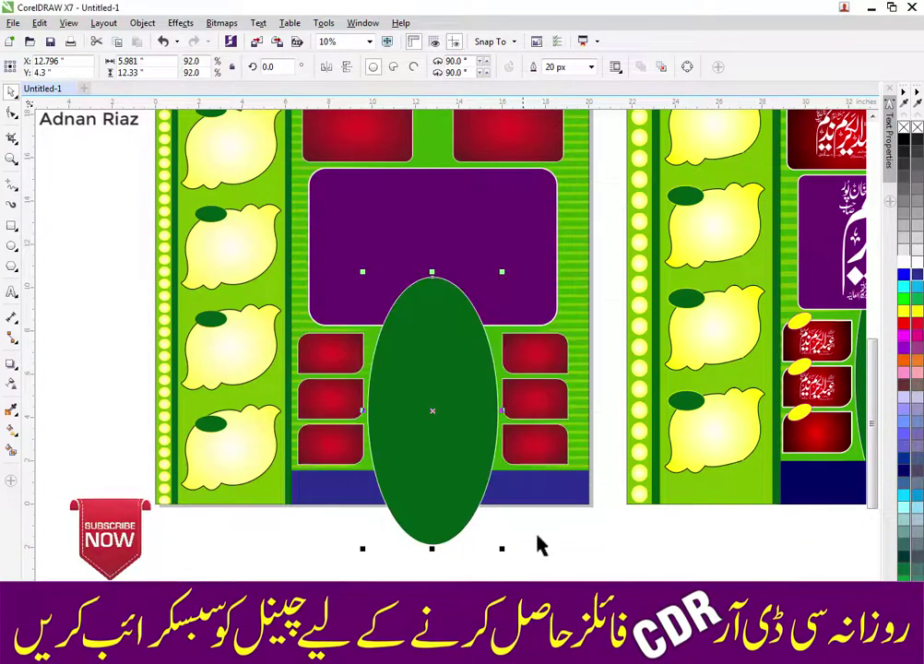
- PowerClip the green ellipse inside the poster's striped green background
key(alt+c)
key(w)
key(p)
click(566, 312)
key(Escape)
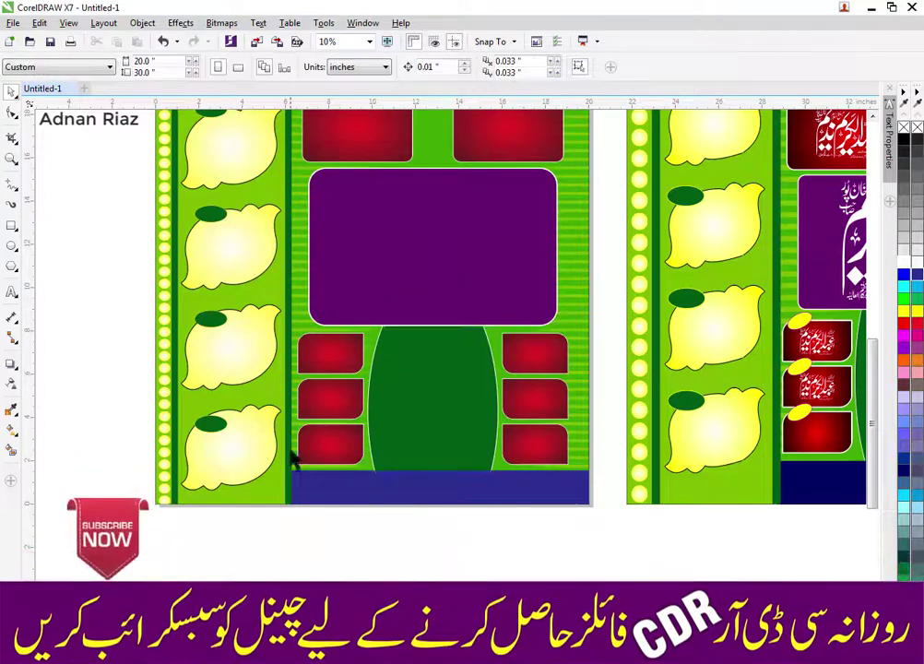
- Draw a rectangle of about 4.31 by 1 inch in the upper part of the green ellipse and round its corners to about 0.121 inches
click(12, 225)
drag(395, 319, 266, 318)
scroll(275, 326, up, 3)
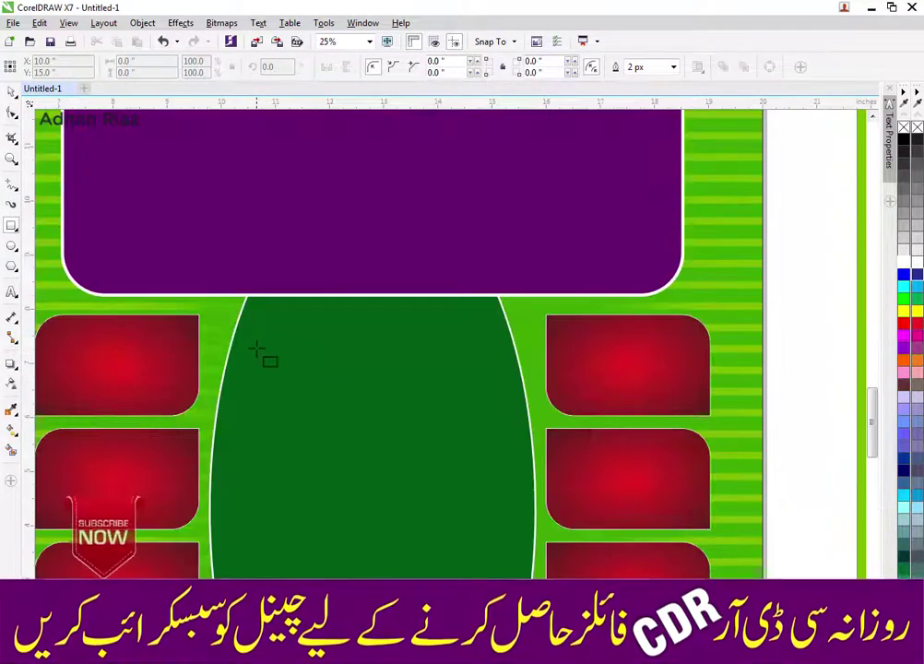
key(F10)
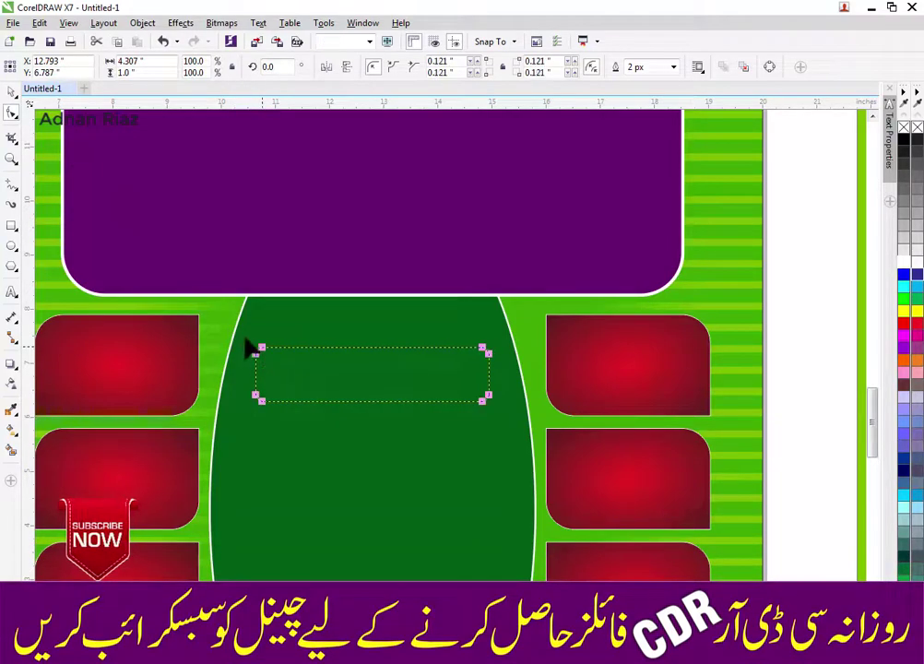
- Stack three evenly spaced copies of the rounded bar below it on the green ellipse
scroll(577, 292, down, 3)
scroll(498, 328, up, 3)
drag(503, 339, 503, 391)
right_click(503, 392)
scroll(415, 315, down, 2)
key(ctrl+r)
key(ctrl+r)
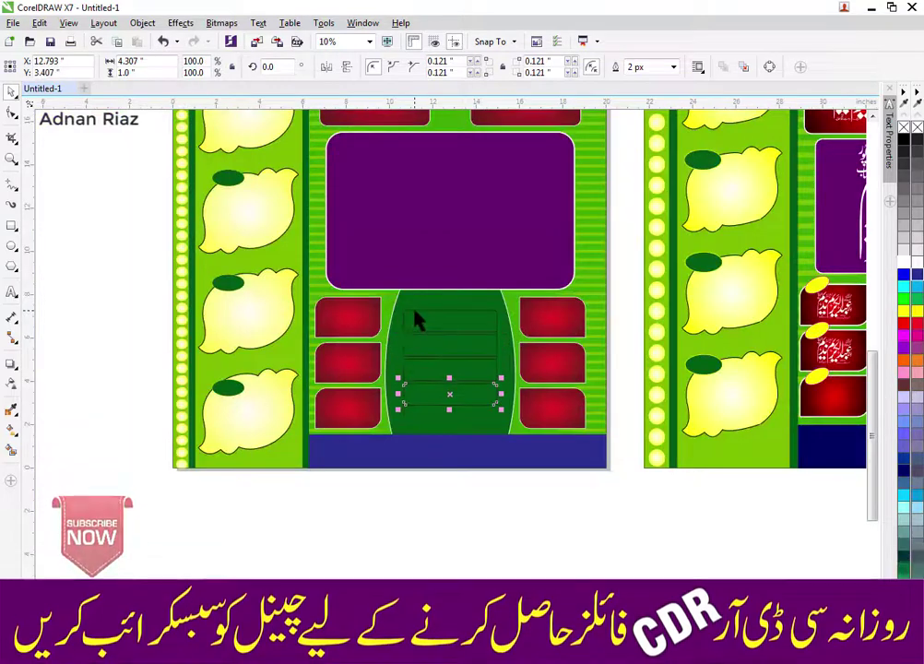
- Fill the four rounded bars yellow and add a fifth copy below them
drag(382, 530, 512, 298)
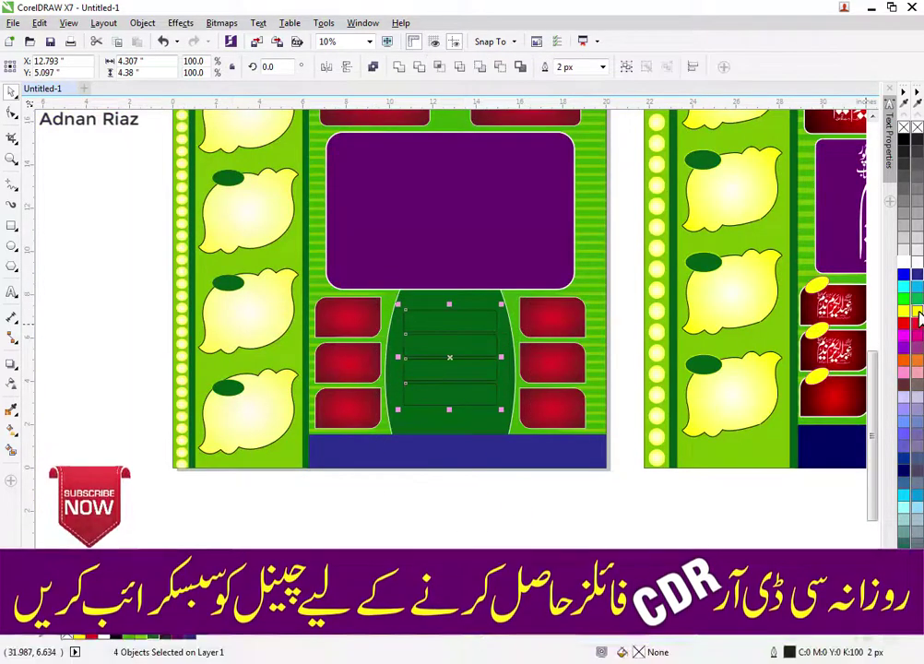
click(917, 312)
click(536, 499)
scroll(455, 405, up, 2)
drag(454, 391, 454, 452)
right_click(454, 452)
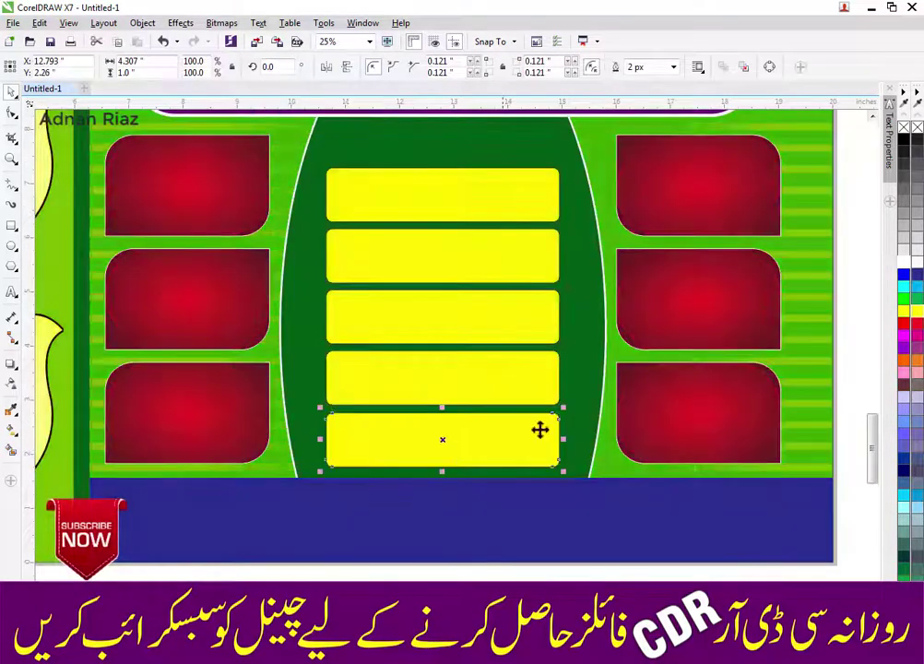
- Scale down the lowest yellow bar to fit the narrowing end of the green ellipse
mouse_move(563, 411)
mouse_down()
mouse_move(532, 420)
mouse_move(554, 391)
mouse_up()
scroll(538, 426, up, 1)
scroll(489, 371, down, 2)
click(481, 483)
drag(481, 482, 446, 478)
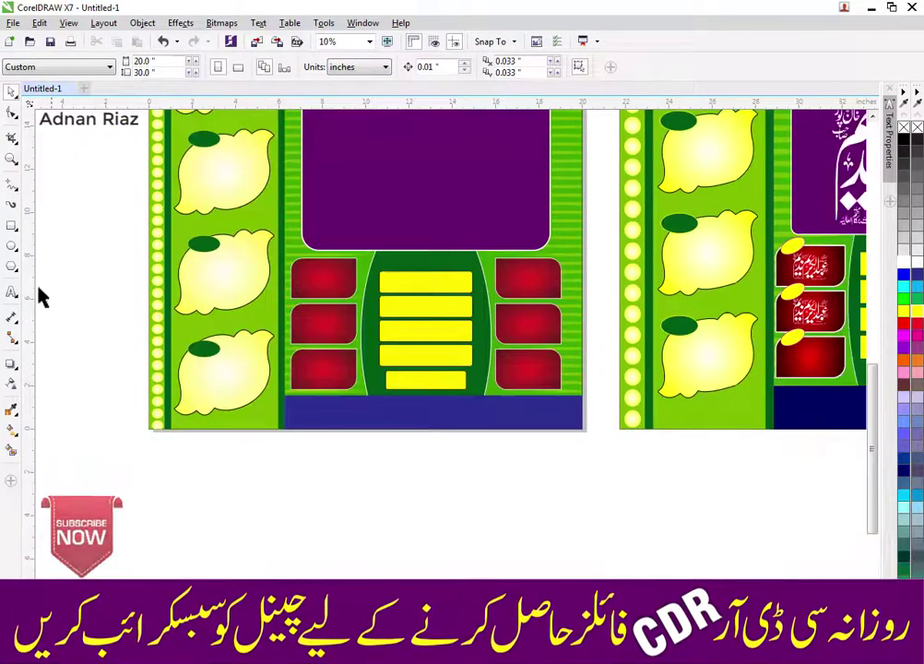
- Draw a light blue 1.28 inch square near the blue footer's outer end, with corners rounded to about 0.174 inches and no outline
click(11, 225)
scroll(417, 409, up, 2)
drag(423, 397, 511, 466)
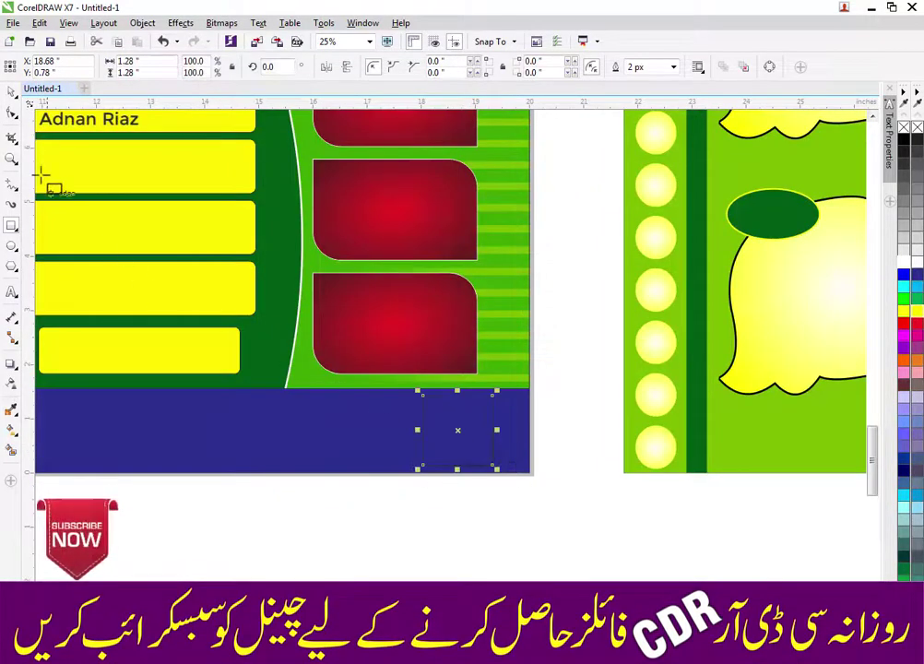
drag(422, 397, 425, 405)
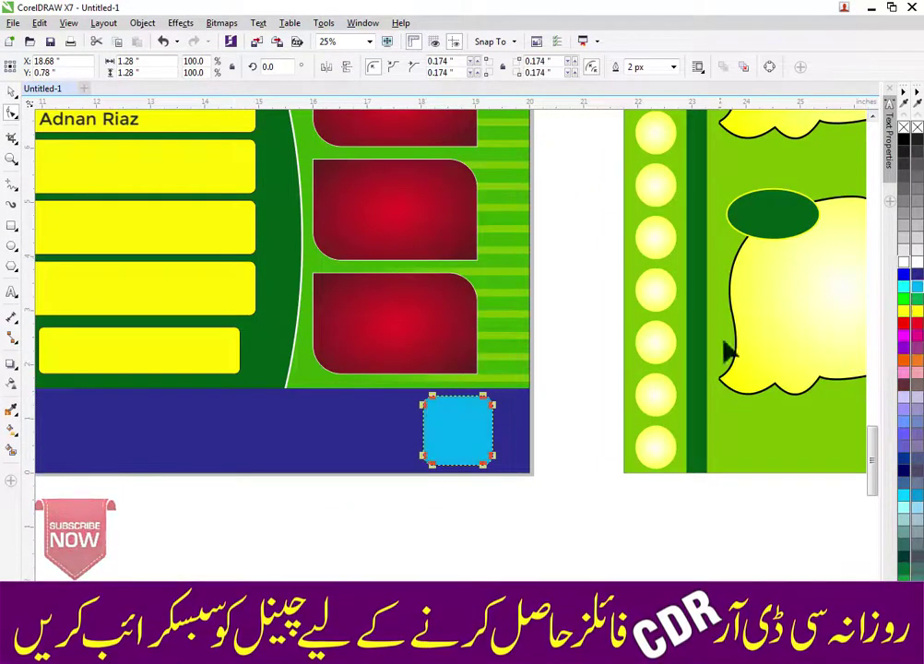
click(13, 93)
click(310, 409)
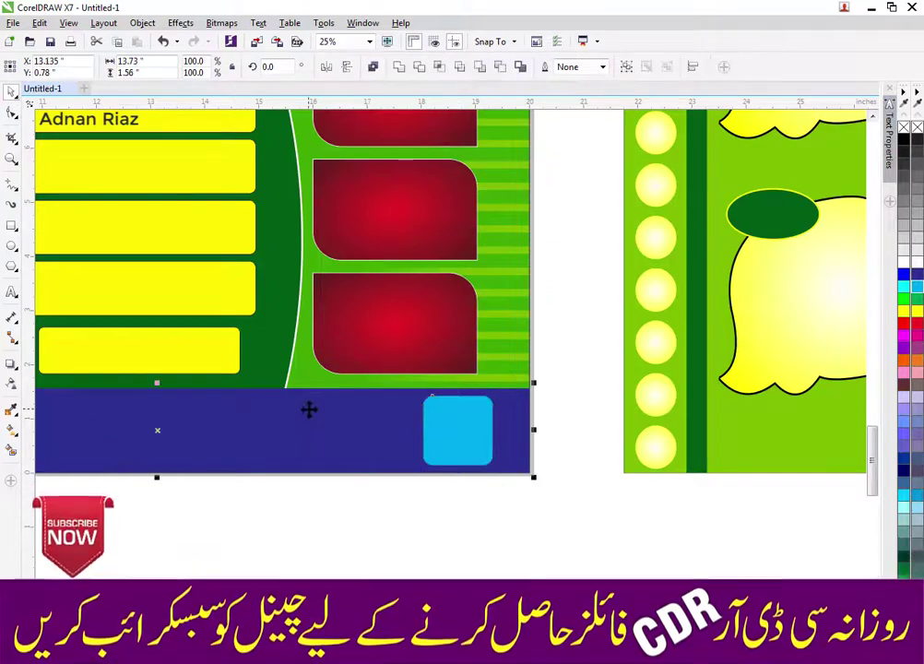
click(415, 541)
scroll(417, 540, down, 3)
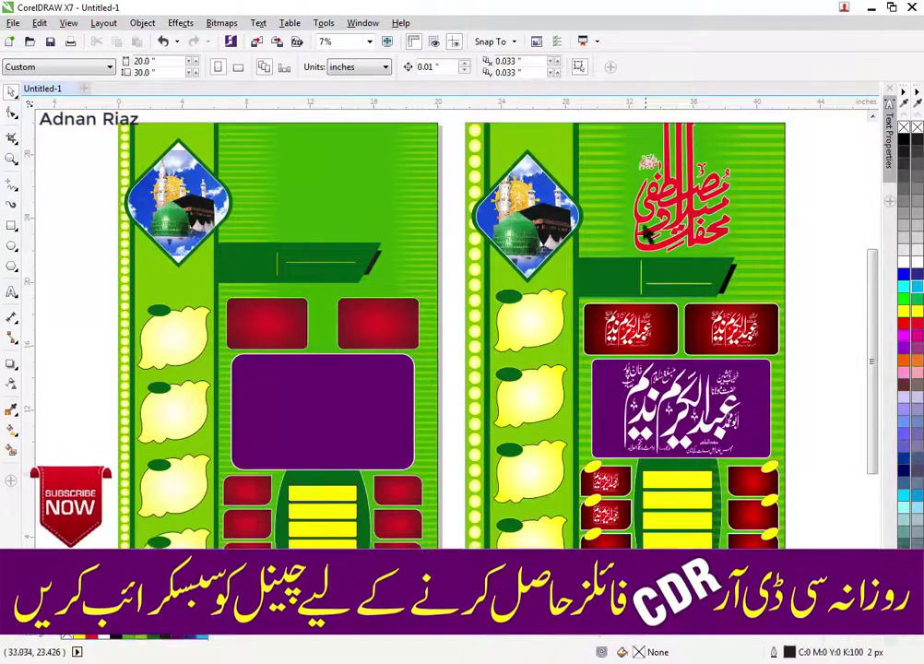
- Copy the white calligraphy from the reference poster's purple box and centre it in the working poster's purple box
click(646, 234)
click(471, 67)
drag(567, 204, 526, 186)
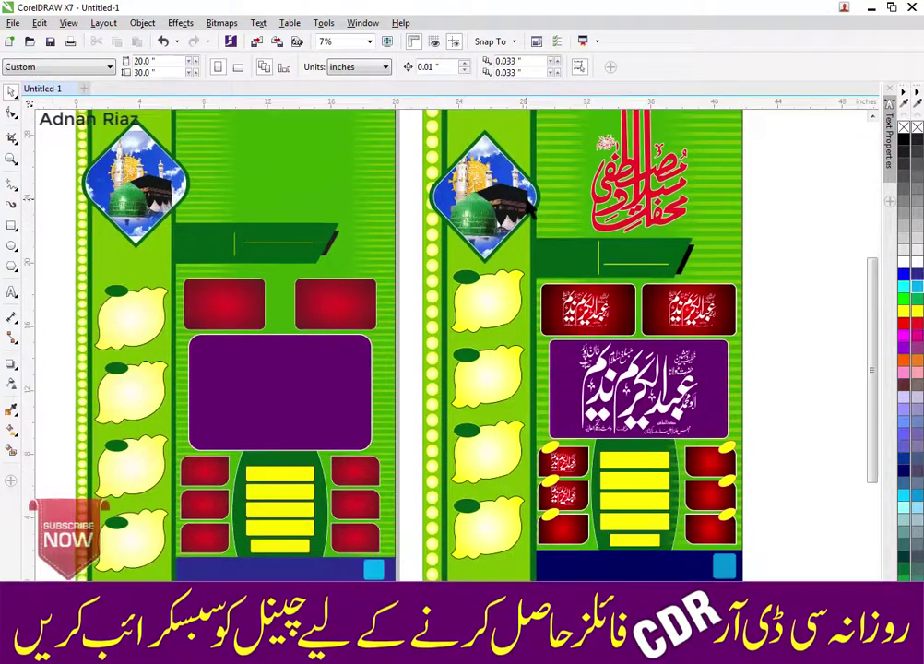
scroll(580, 226, down, 1)
drag(625, 329, 570, 329)
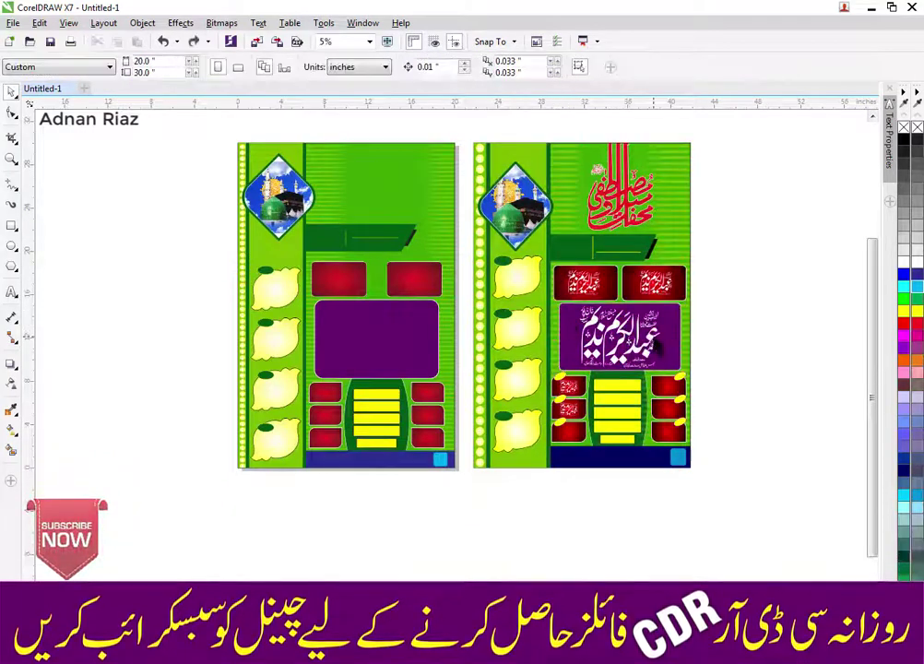
drag(655, 343, 436, 361)
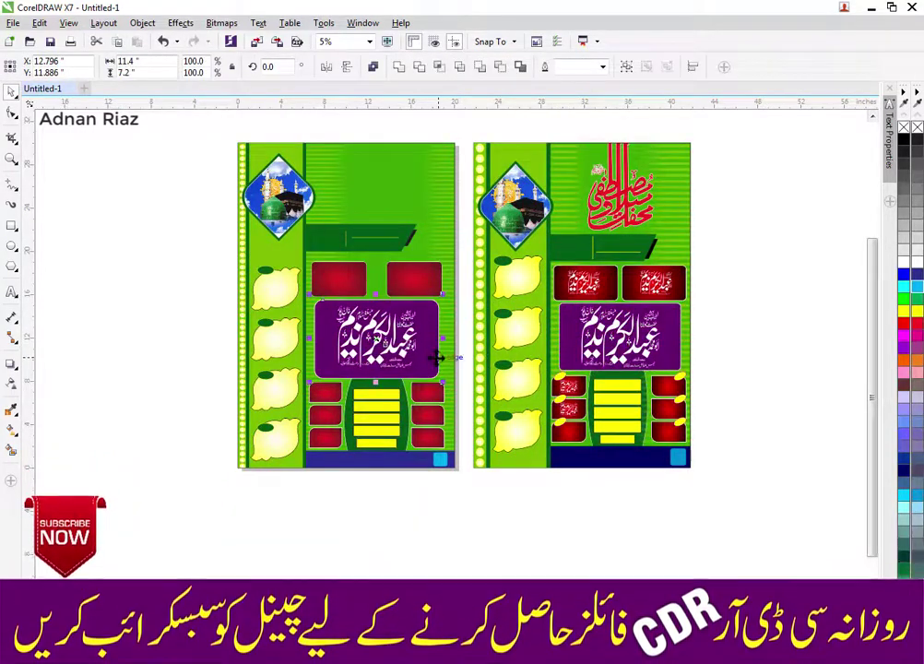
key(Escape)
- Enlarge the white calligraphy in the working purple box to about 8.39 by 6.5 inches
scroll(374, 308, up, 1)
click(373, 353)
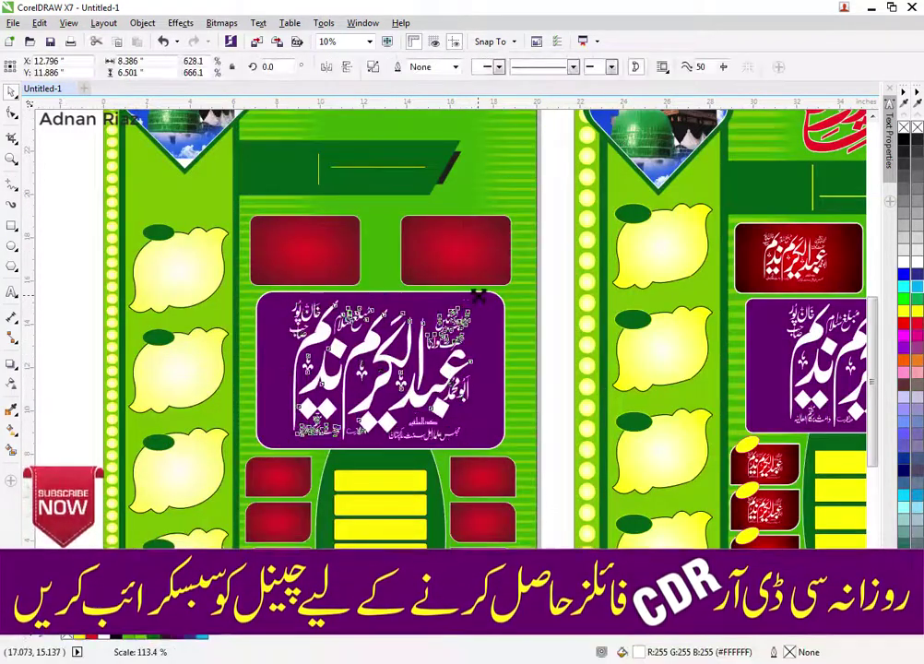
scroll(403, 318, down, 1)
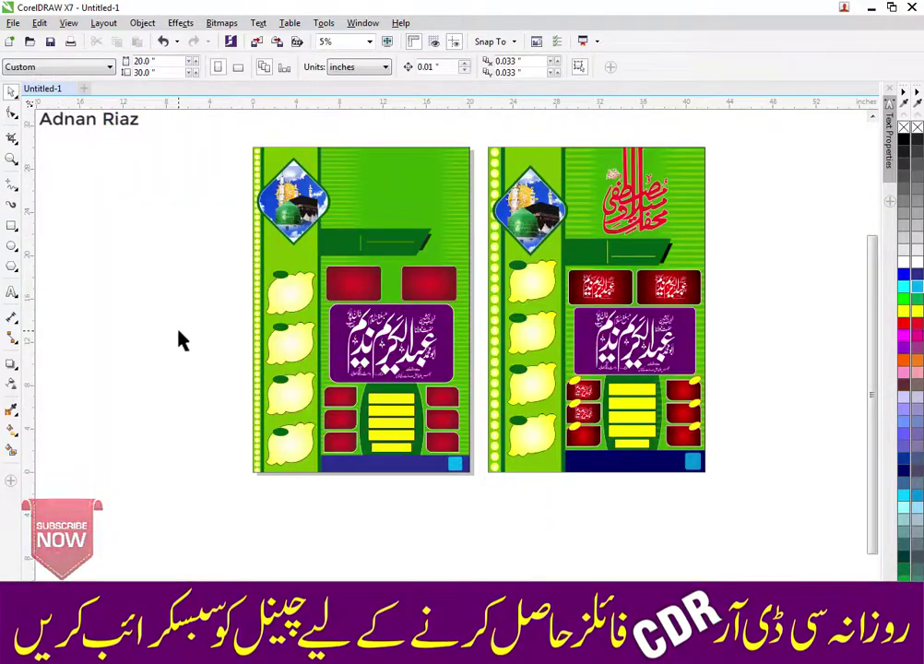
- Copy the red title calligraphy out of the reference poster and paste it above the slanted banner on the working poster
click(613, 232)
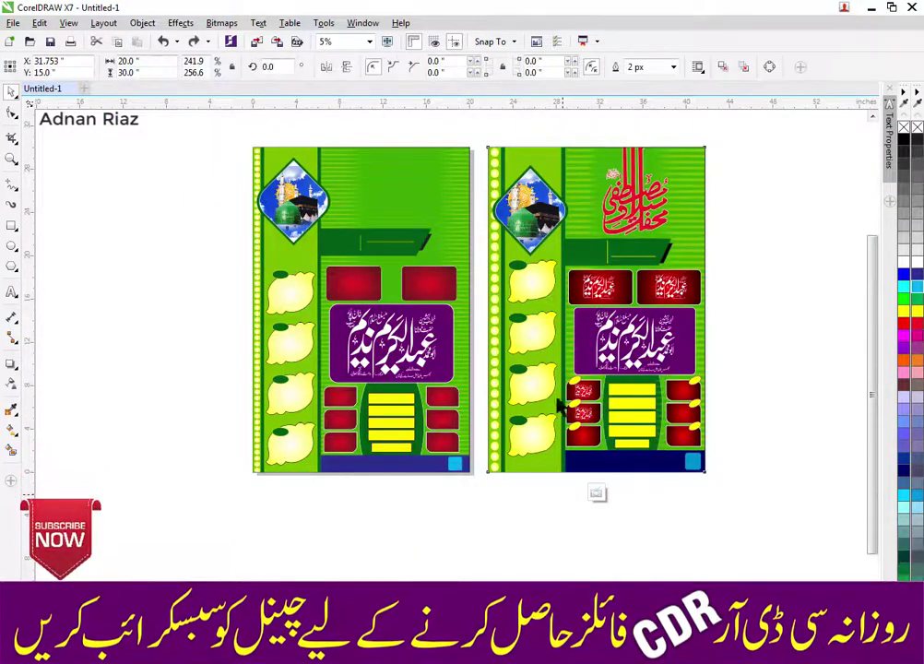
ctrl+click(560, 406)
click(637, 226)
key(ctrl+c)
click(598, 494)
click(500, 512)
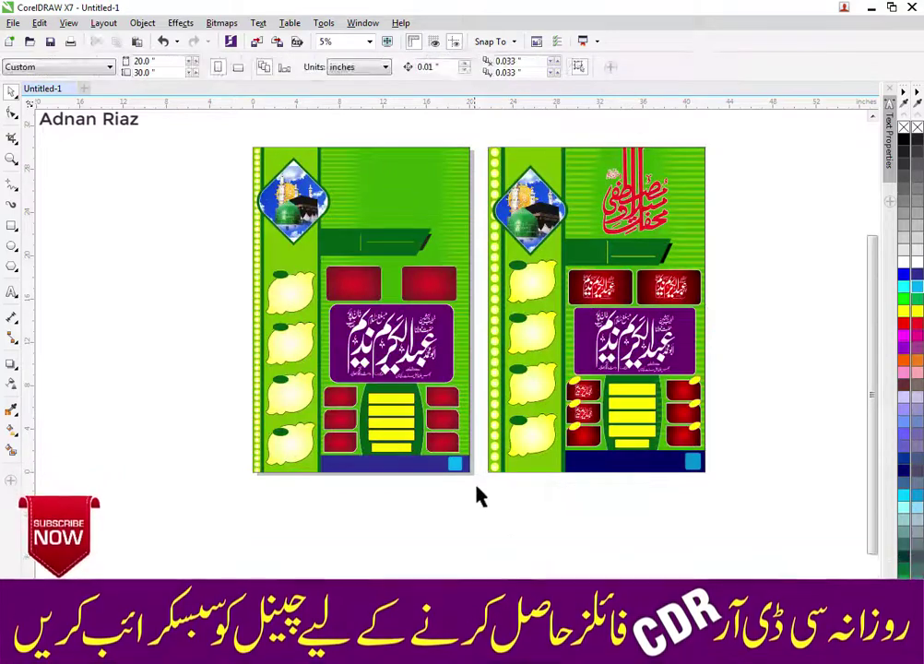
key(ctrl+v)
drag(634, 195, 373, 196)
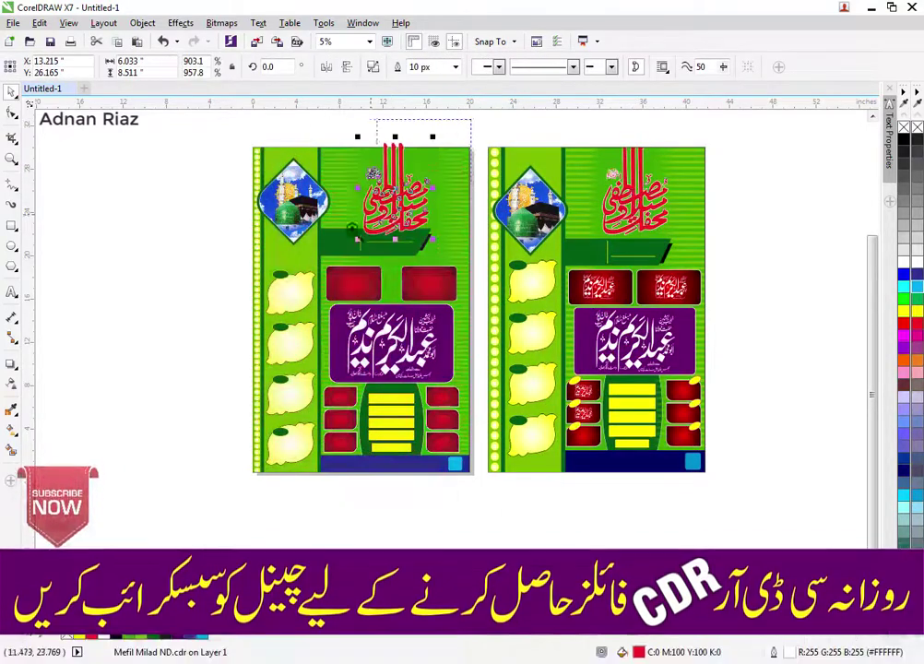
- Resize the red title to about 4.85 by 6.84 inches with a 21 px outline, and place a spare copy over the page's upper-right corner
scroll(598, 208, up, 3)
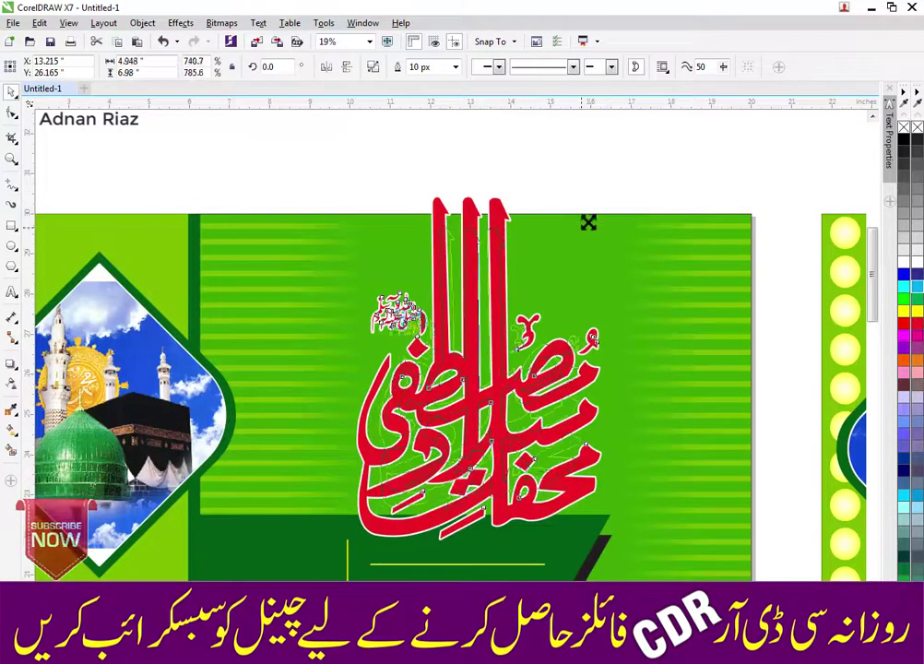
scroll(589, 222, down, 2)
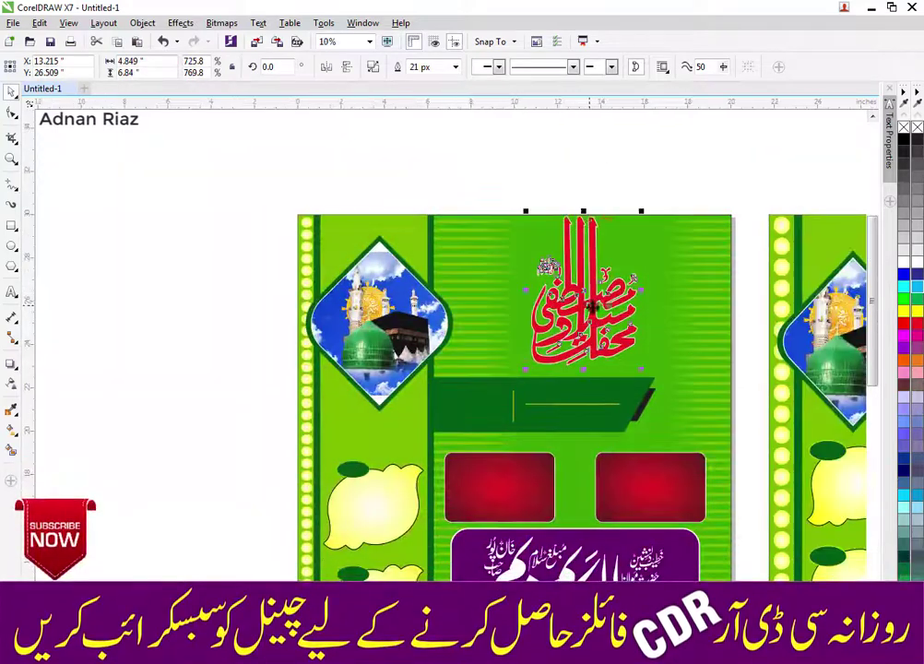
drag(592, 249, 593, 257)
drag(571, 318, 695, 203)
right_click(696, 203)
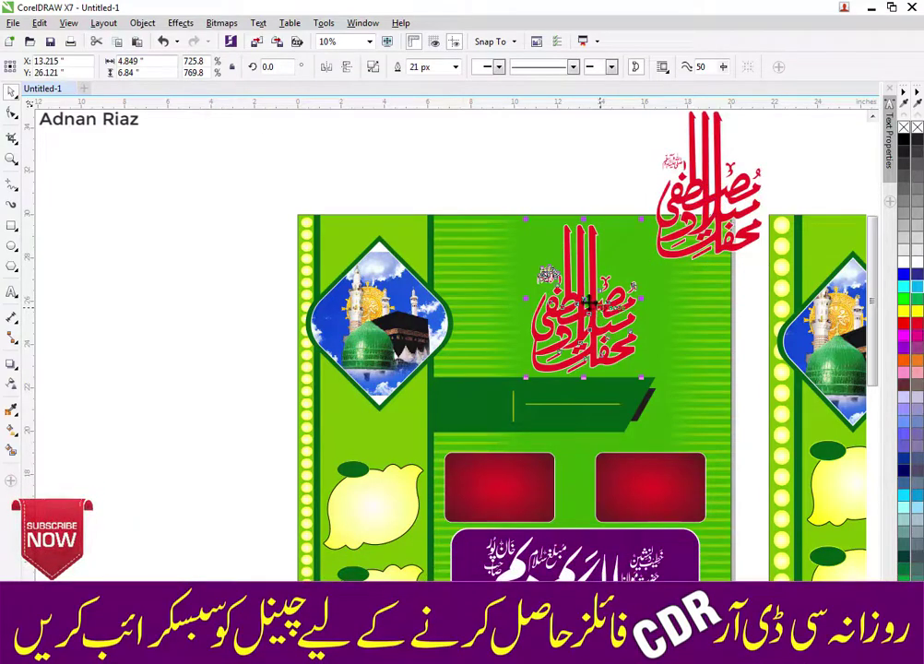
- Apply a soft edge bevel to the red title above the banner, with a 0.1 inch distance and light intensity 90
click(181, 23)
click(197, 175)
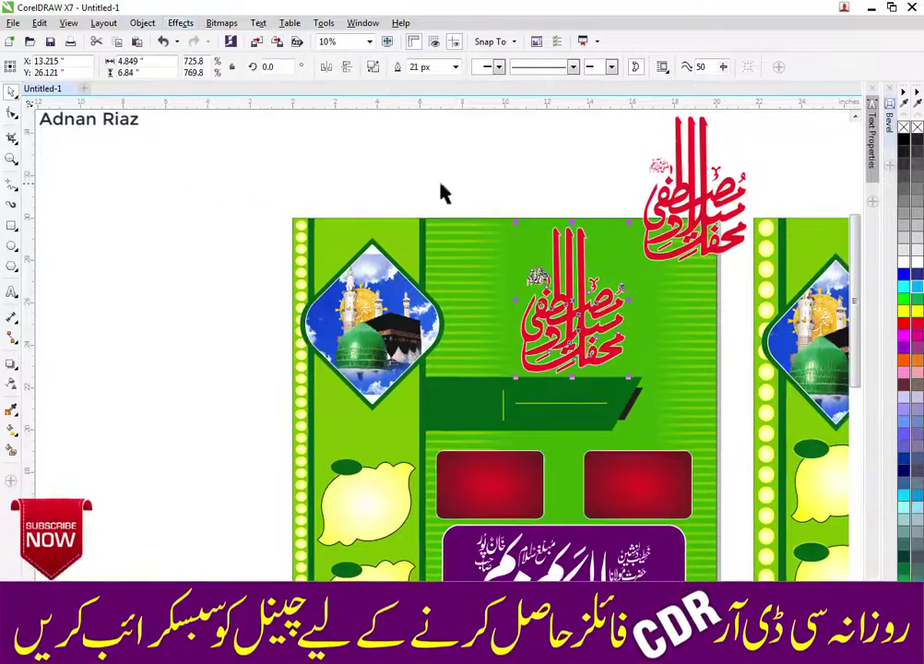
click(887, 127)
click(783, 383)
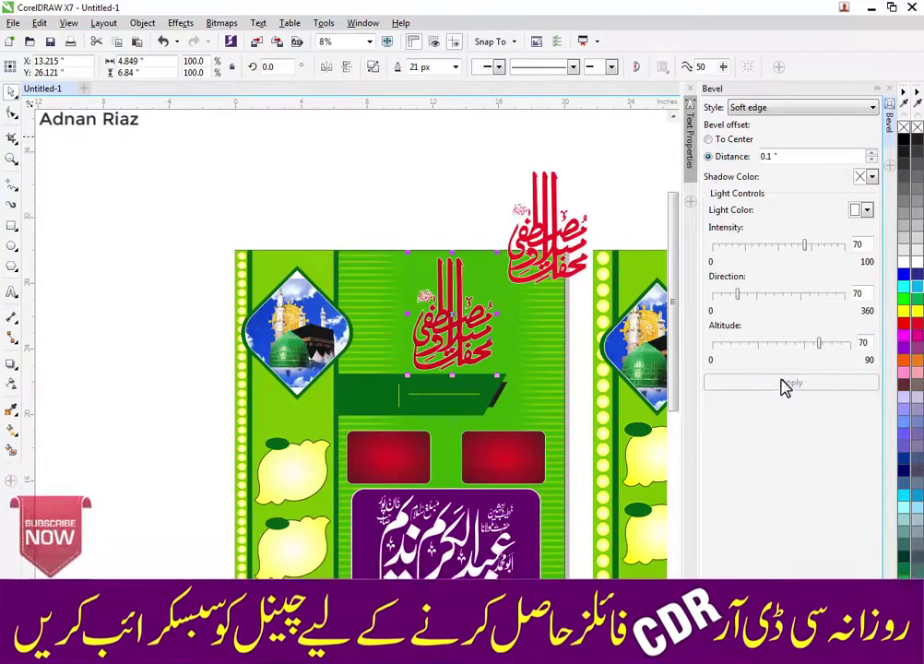
drag(805, 245, 818, 244)
click(836, 245)
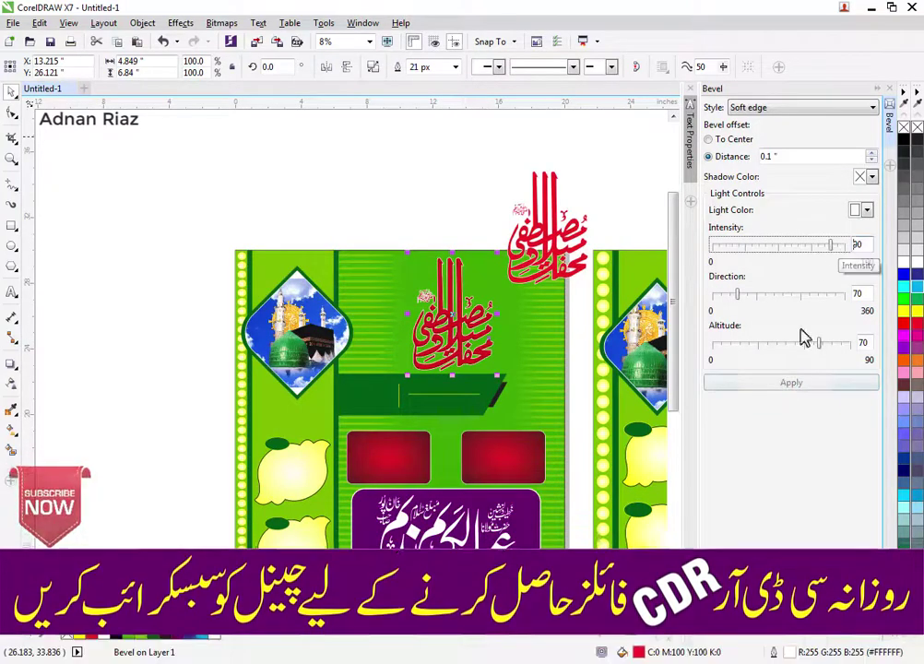
click(784, 383)
click(878, 91)
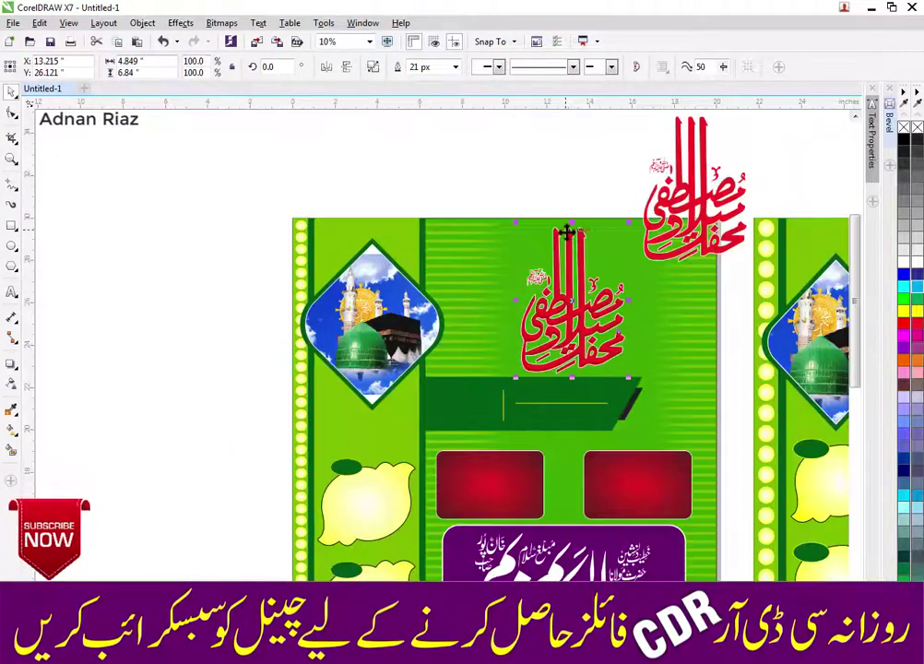
click(12, 94)
key(Escape)
scroll(592, 326, up, 2)
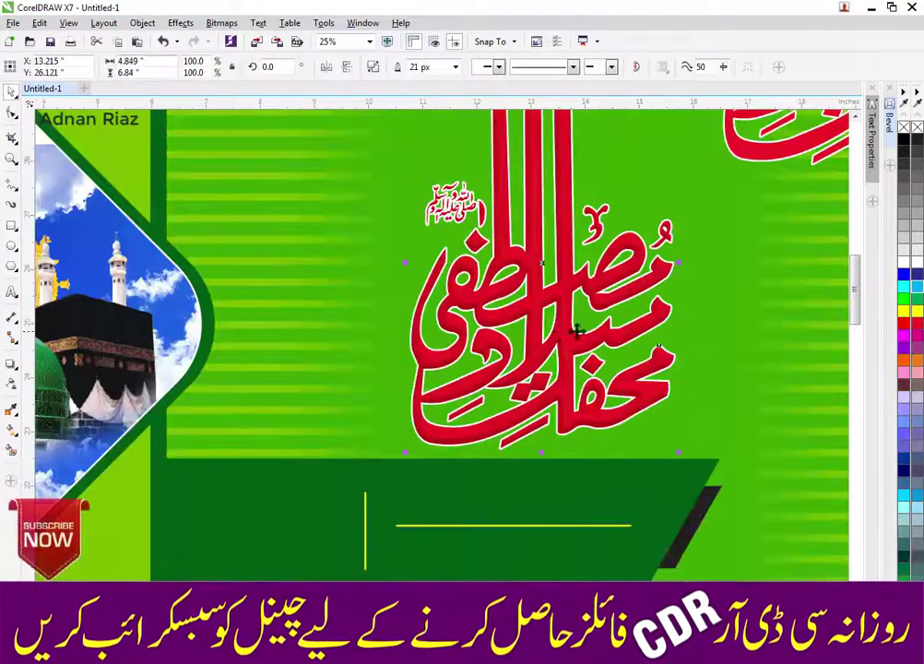
- Recolour the spare title copy black with a 40 px outline and centre it behind the bevelled red title
scroll(434, 335, down, 2)
click(466, 203)
click(568, 219)
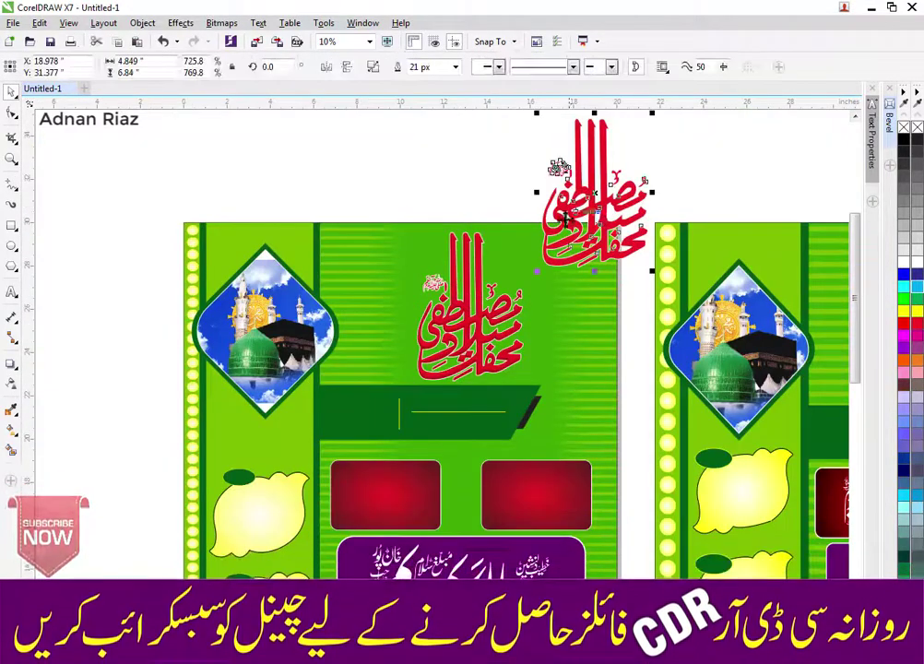
right_click(904, 138)
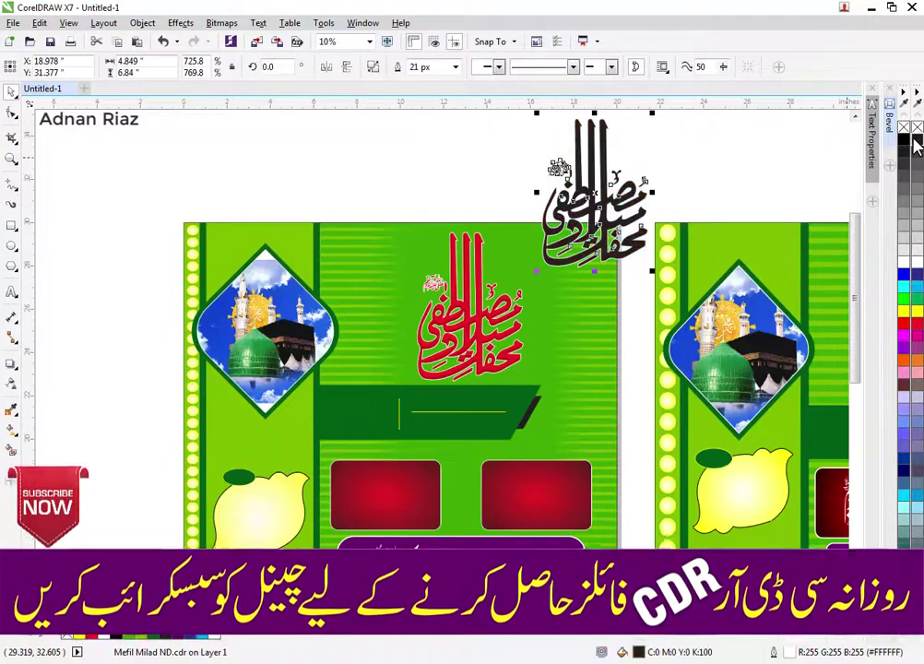
click(456, 66)
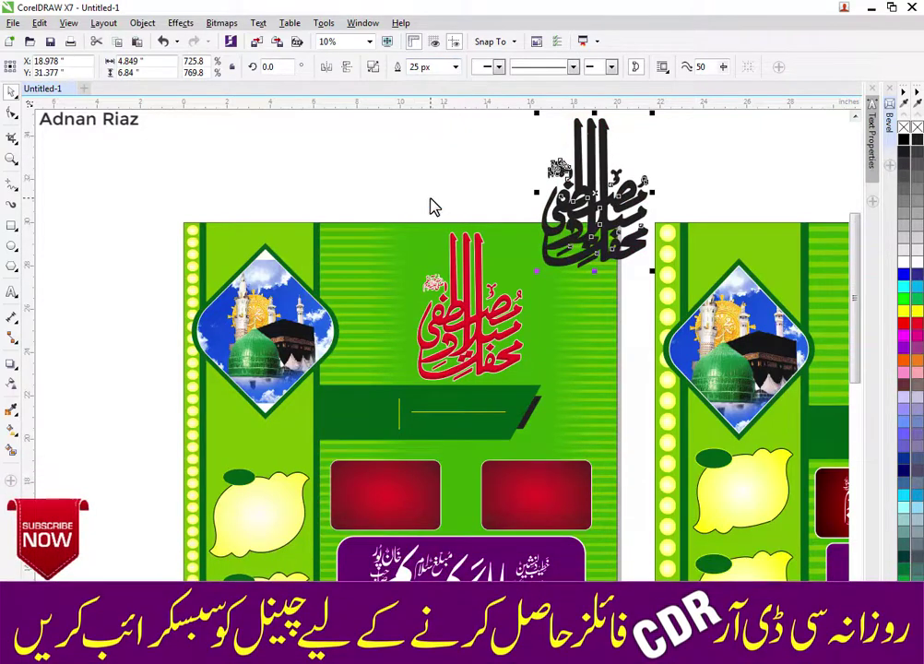
text(40)
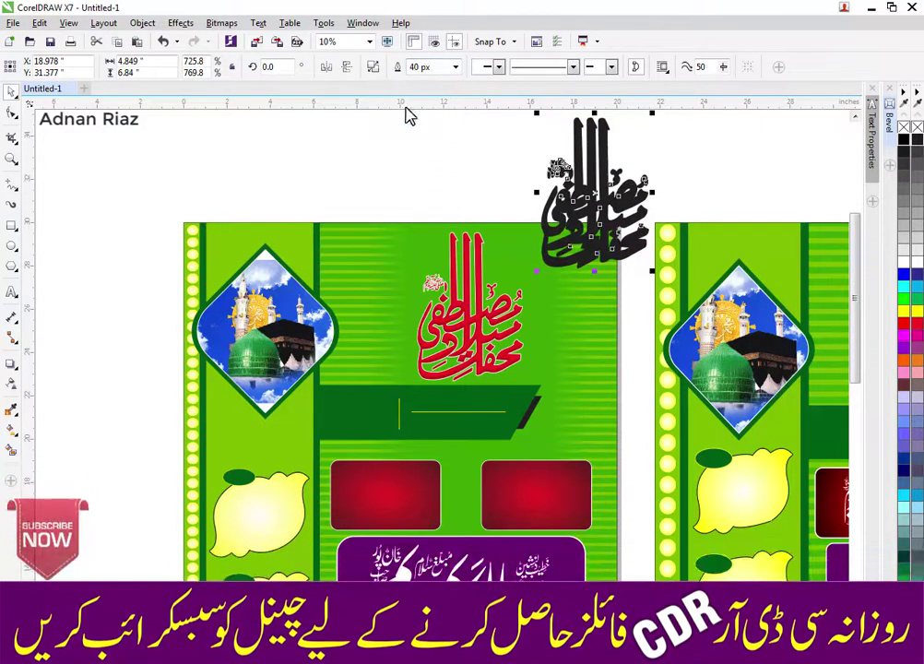
text(ce)
key(Escape)
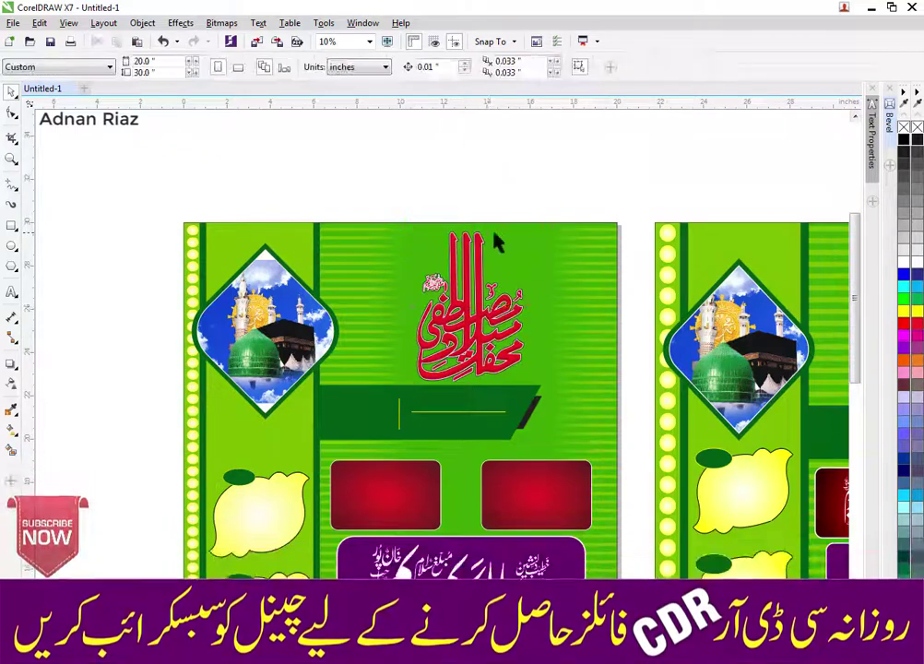
- Widen the outline of the black backing copy behind the bevelled title to 80 px
scroll(488, 233, up, 2)
drag(422, 273, 486, 213)
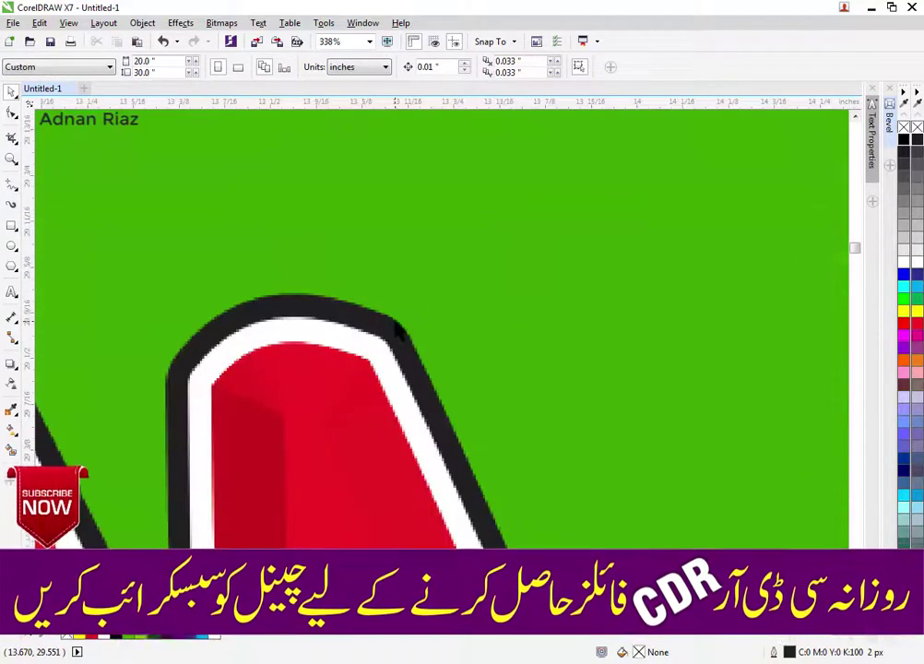
click(397, 330)
drag(386, 324, 402, 291)
key(ctrl+z)
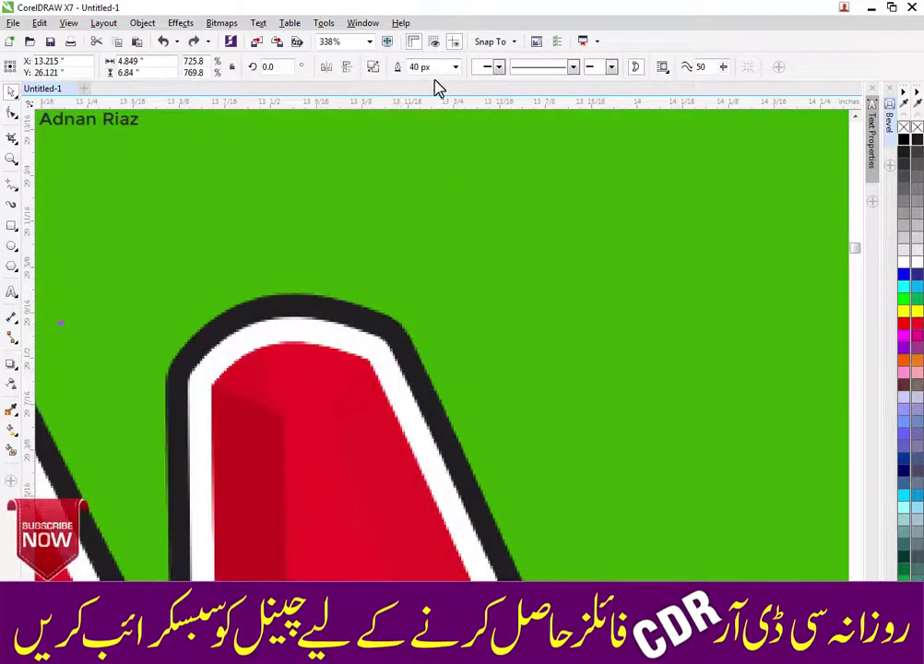
text(80)
key(Return)
key(F4)
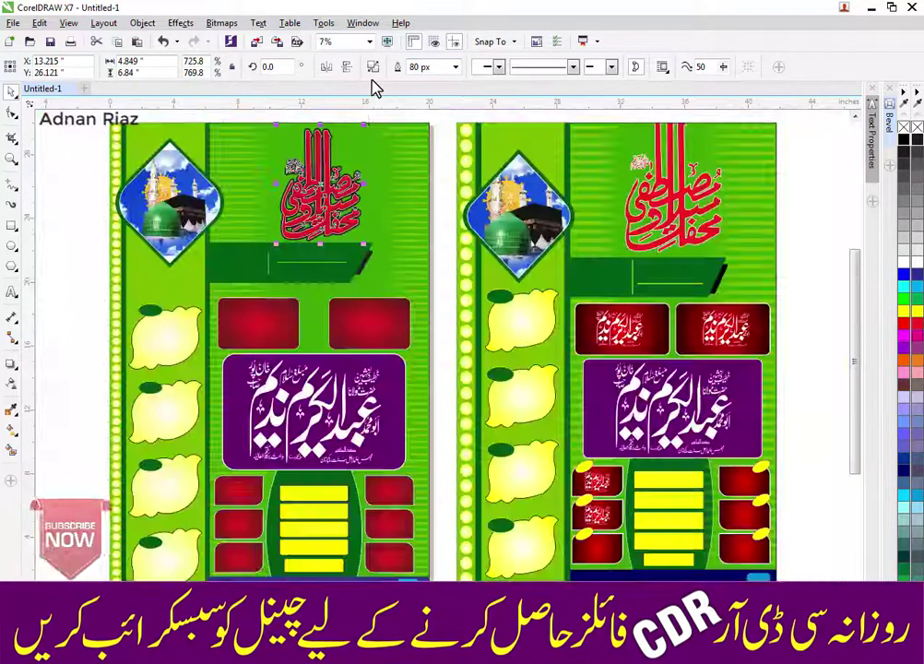
- Recolour the bevelled title with a yellow fill and a dark blue outline
key(F2)
drag(252, 117, 383, 263)
click(917, 314)
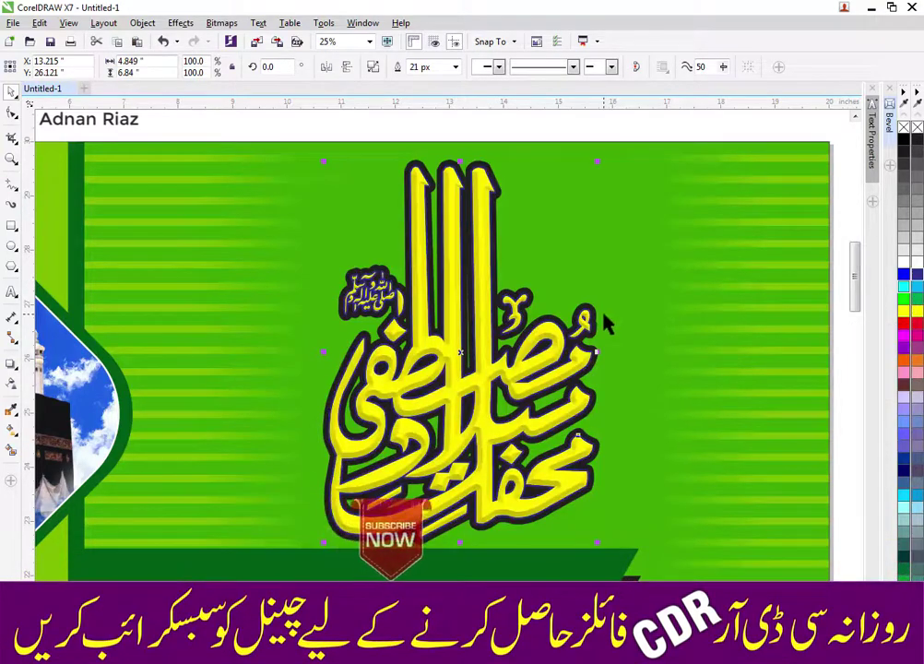
key(Escape)
- Change the wide black backing outline behind the yellow title to dark brown
key(F2)
drag(612, 294, 579, 332)
click(402, 328)
key(F5)
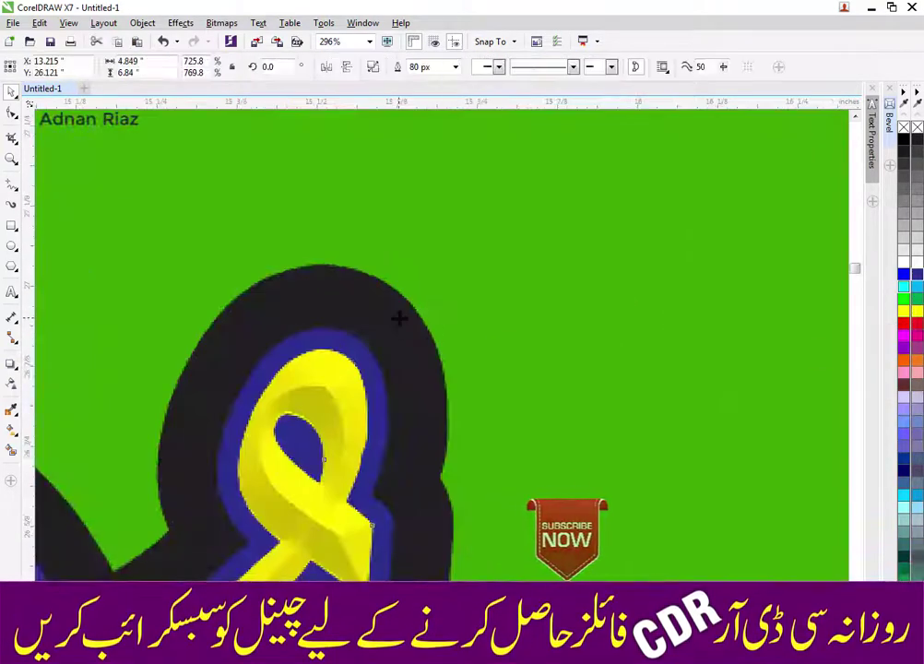
click(907, 394)
scroll(834, 367, down, 8)
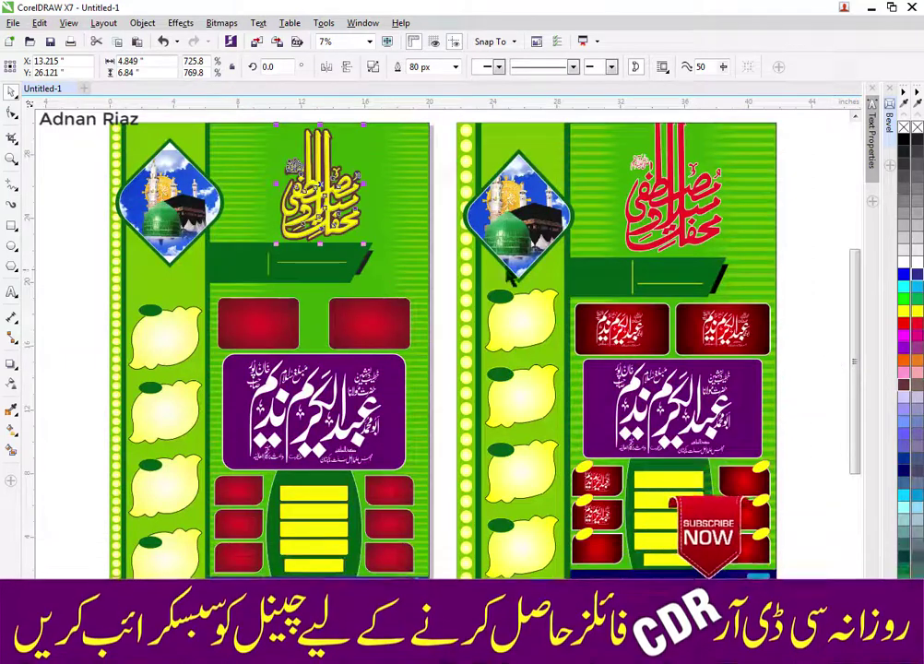
scroll(537, 253, down, 1)
click(751, 275)
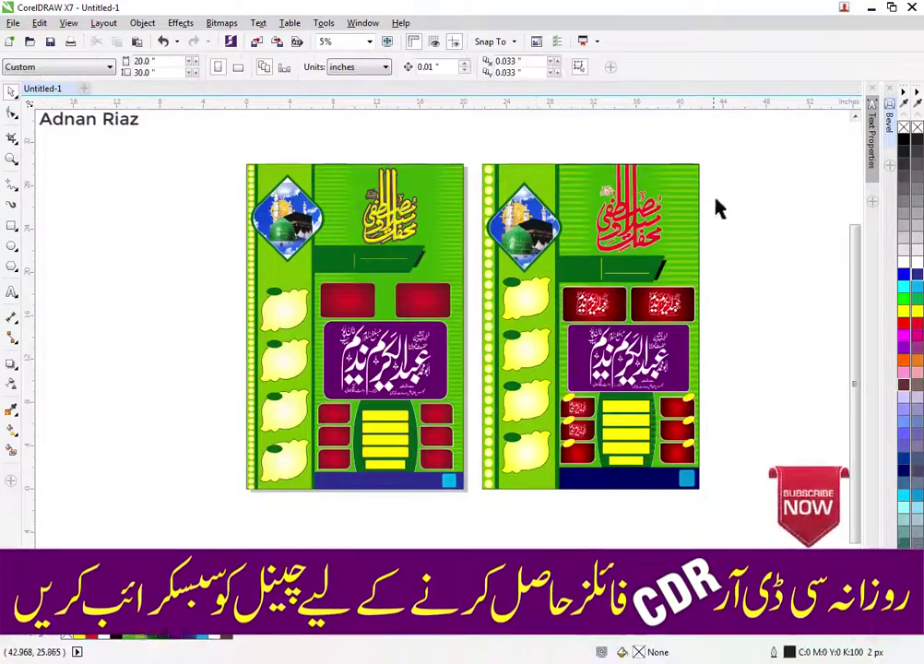
drag(713, 155, 441, 436)
scroll(240, 505, up, 1)
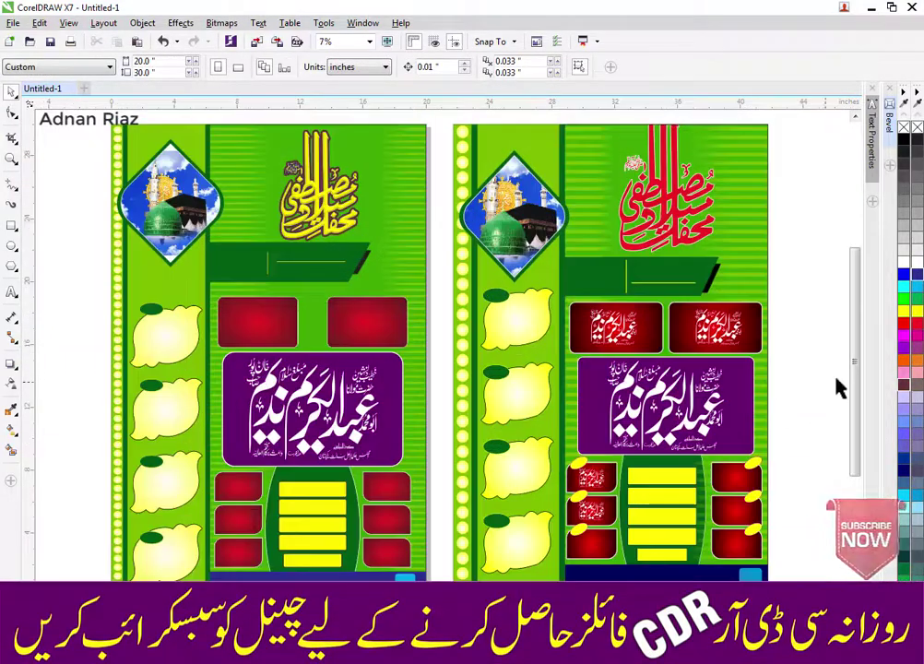